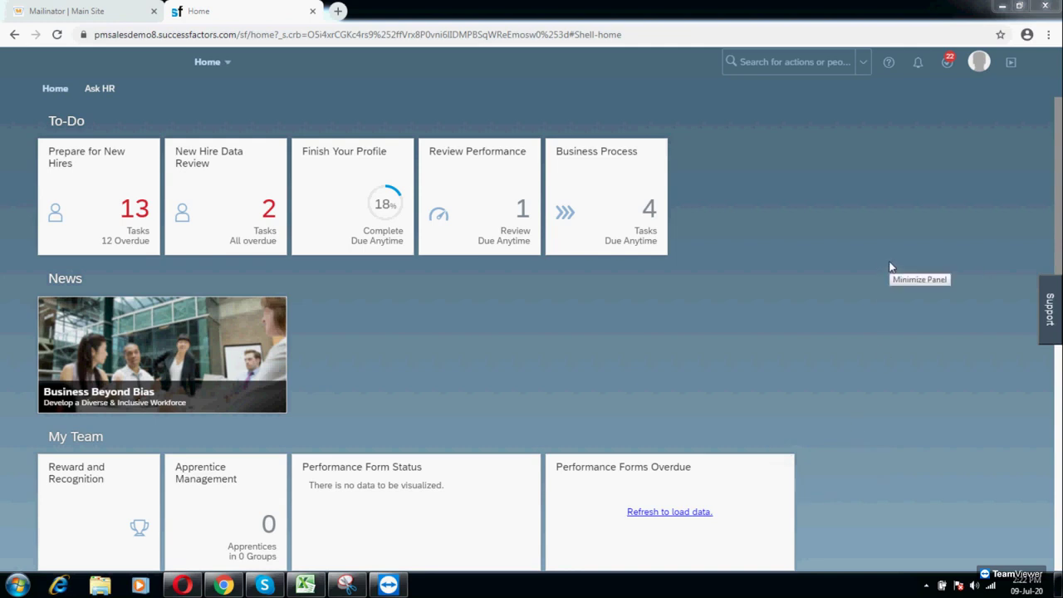
Step: Start a proxy session acting on behalf of the recruiter
{"action": "left_click", "coordinate": [721, 312]}
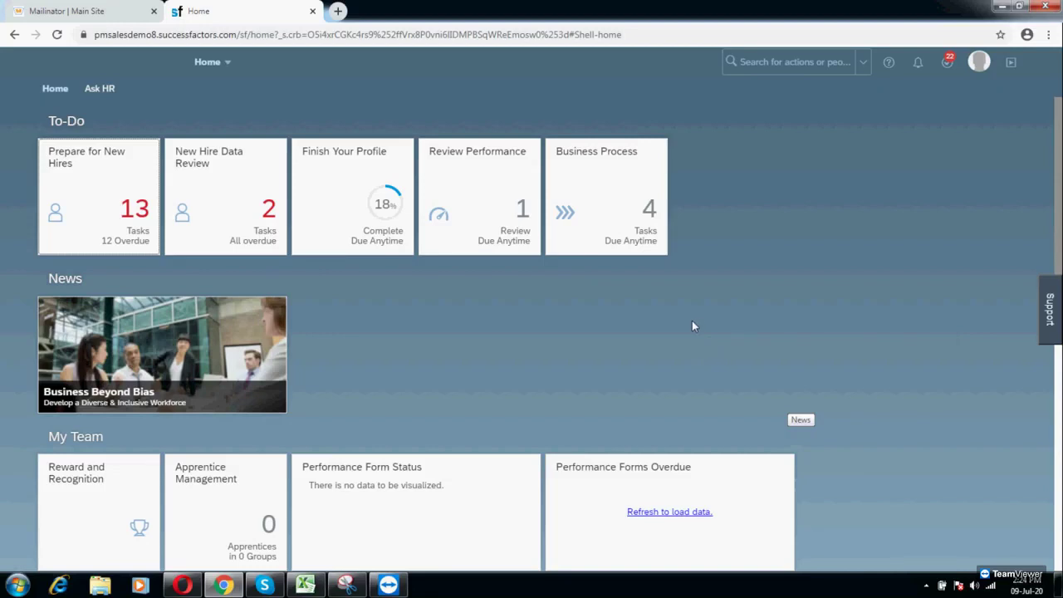
{"action": "left_click", "coordinate": [980, 74]}
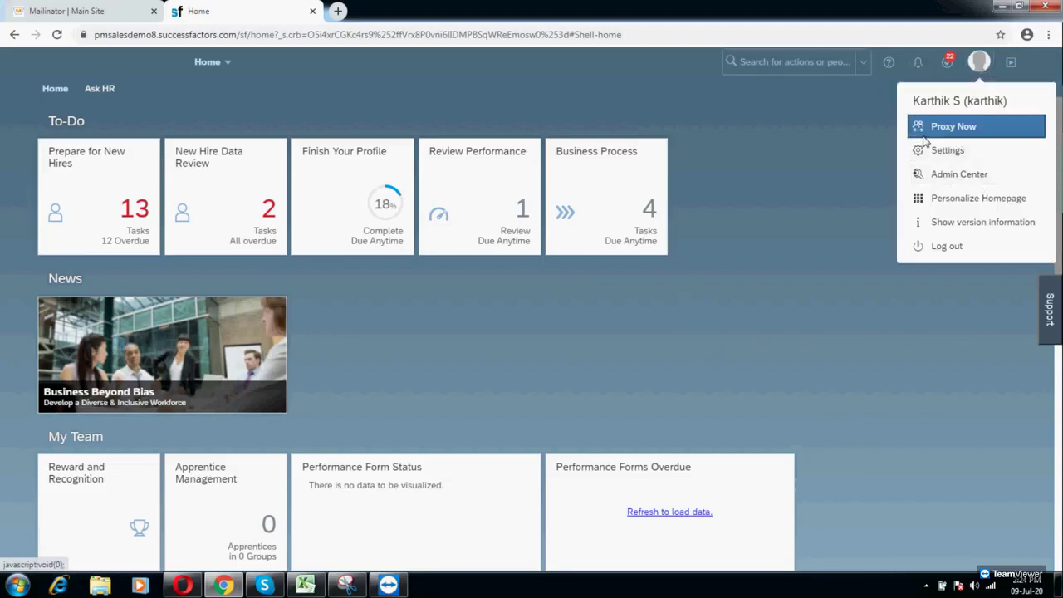
{"action": "left_click", "coordinate": [924, 135]}
{"action": "type", "text": "tessa"}
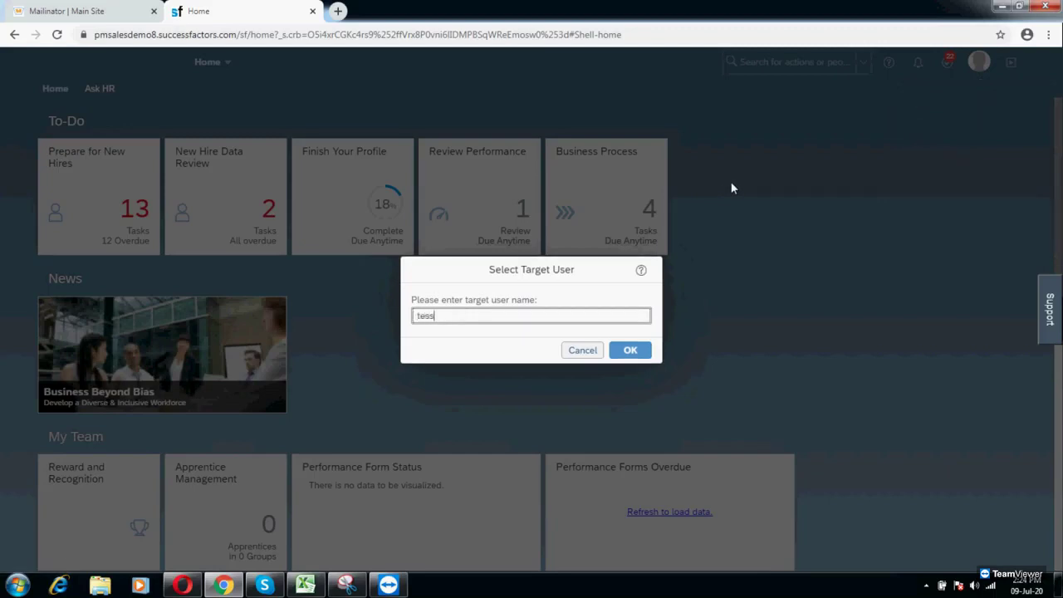
{"action": "type", "text": " wALKER"}
{"action": "left_click", "coordinate": [505, 344]}
{"action": "left_click", "coordinate": [630, 350]}
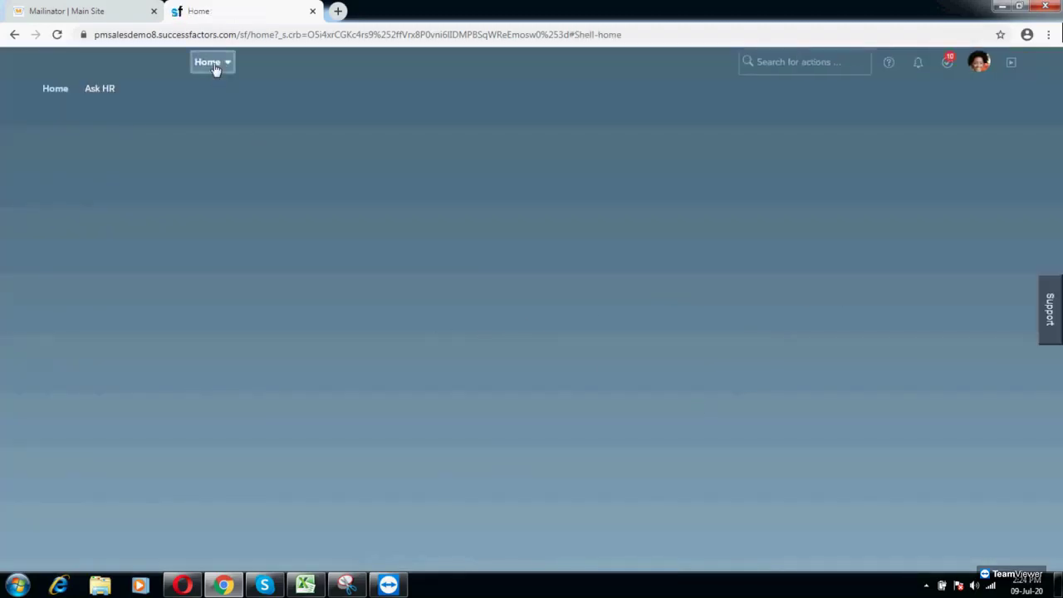
Step: Switch to the Recruiting module to list the job requisitions
{"action": "left_click", "coordinate": [214, 70]}
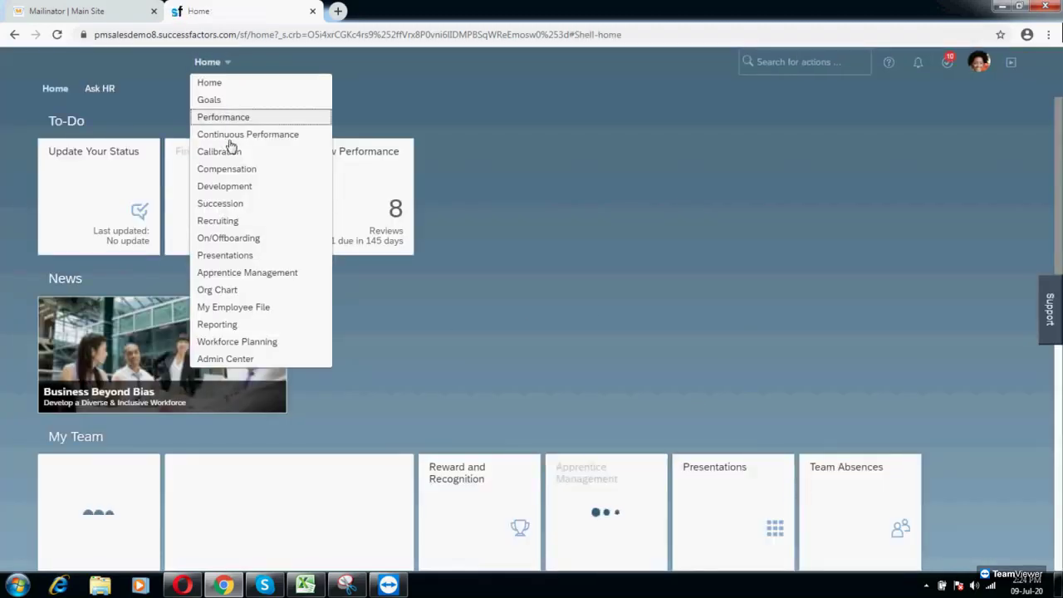
{"action": "left_click", "coordinate": [211, 73]}
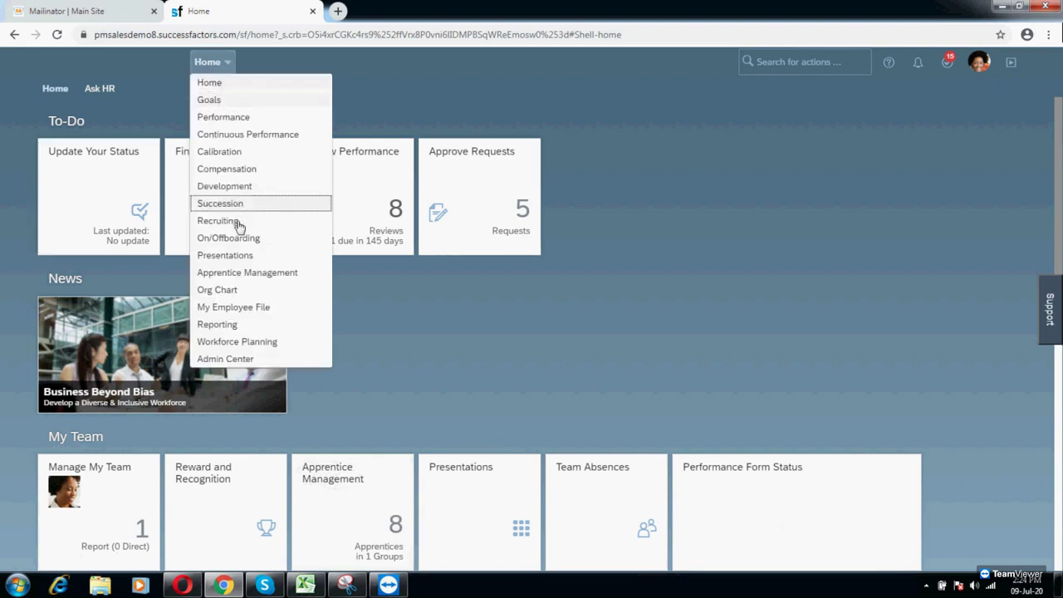
{"action": "left_click", "coordinate": [266, 222]}
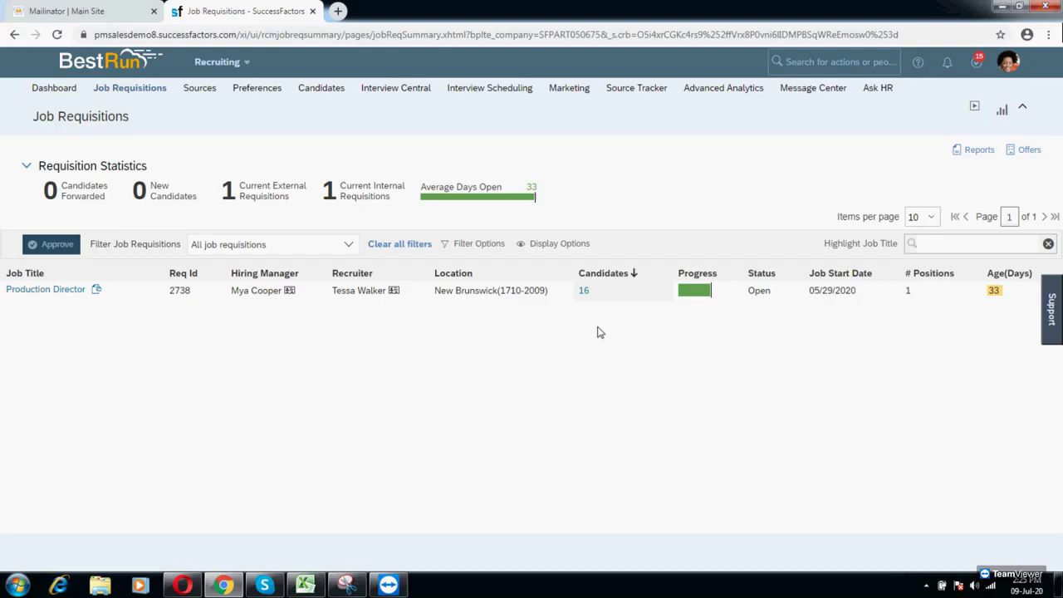
Step: Add a single candidate from the Candidates page, entering the new hire's first name, last name and e-mail
{"action": "left_click", "coordinate": [314, 92]}
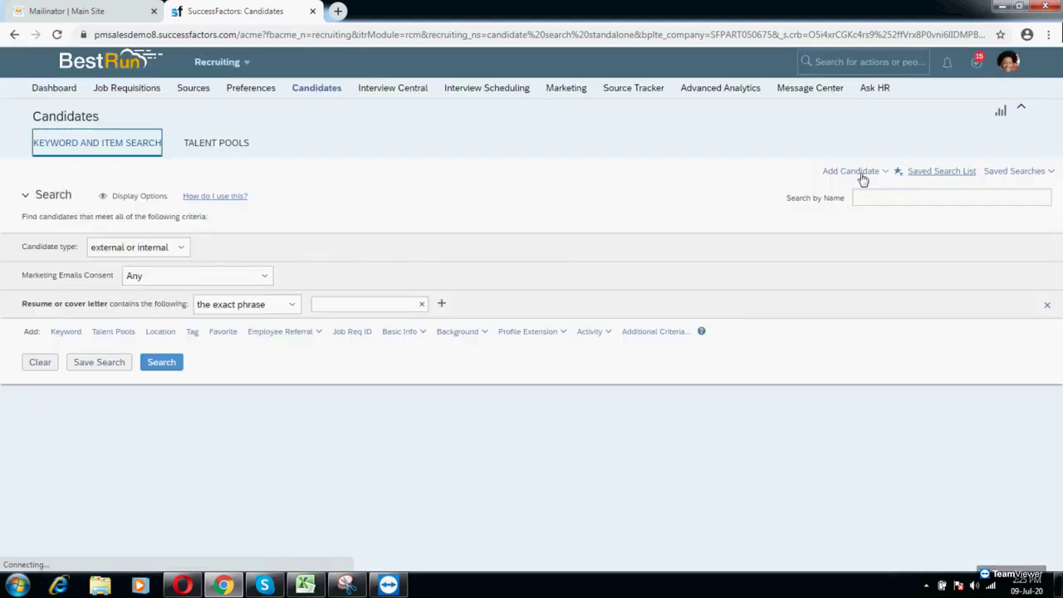
{"action": "left_click", "coordinate": [861, 174]}
{"action": "left_click", "coordinate": [870, 191]}
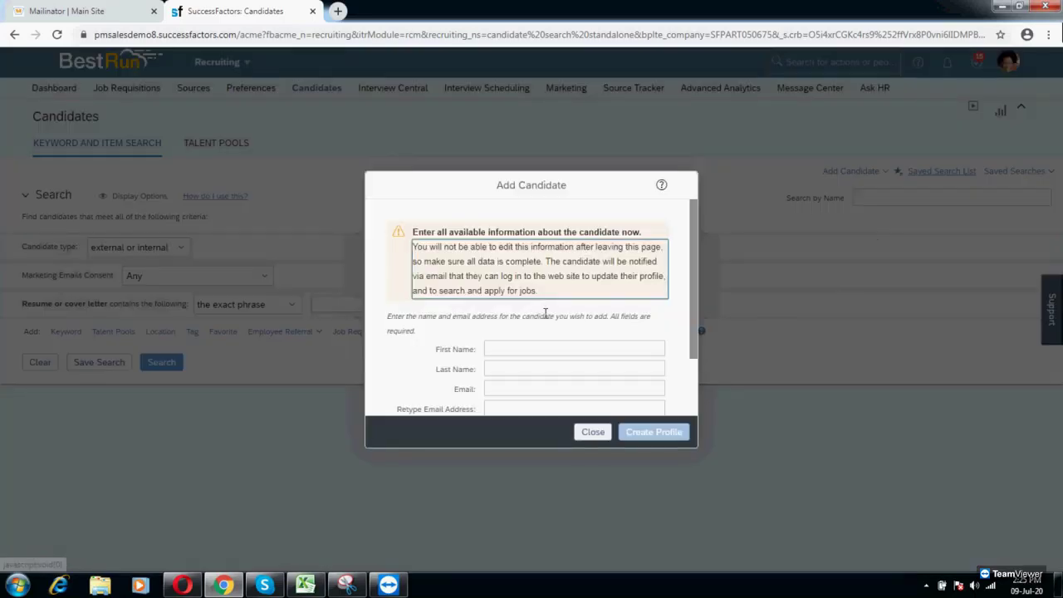
{"action": "left_click", "coordinate": [516, 352]}
{"action": "type", "text": "D"}
{"action": "key", "text": "Tab"}
{"action": "type", "text": "TRUMP"}
{"action": "key", "text": "Tab"}
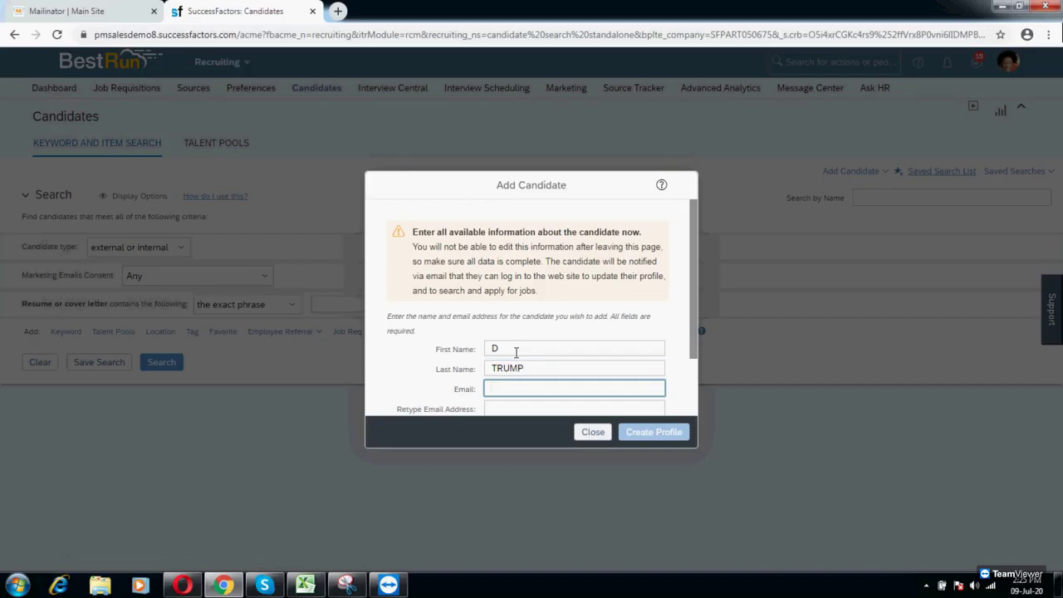
{"action": "key", "text": "Tab"}
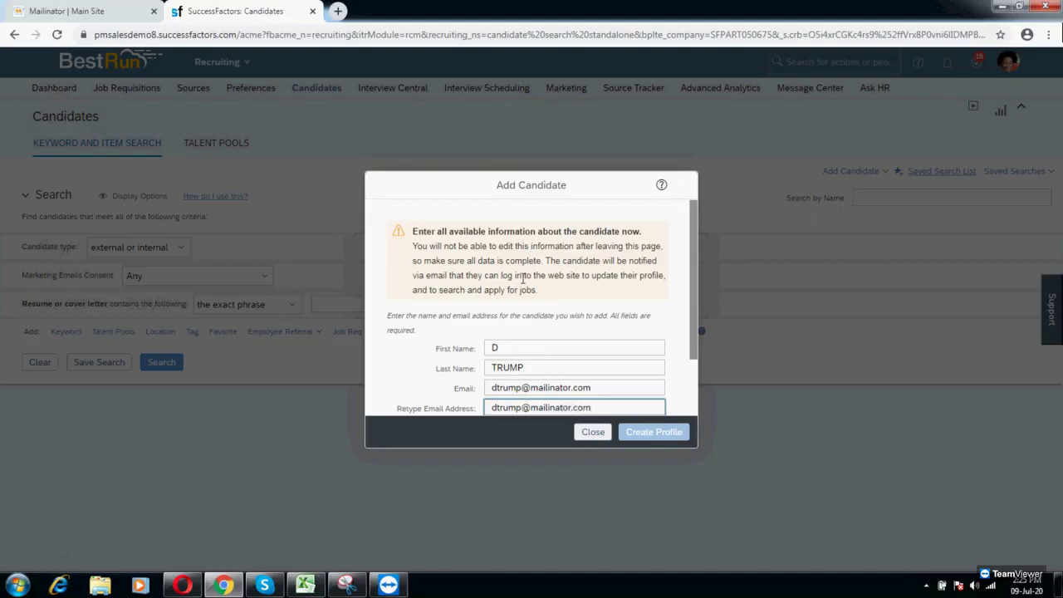
Step: Enter the candidate's phone number, set the country to India and create the profile
{"action": "scroll", "coordinate": [523, 294], "scroll_direction": "down", "scroll_amount": 2}
{"action": "left_click", "coordinate": [504, 352]}
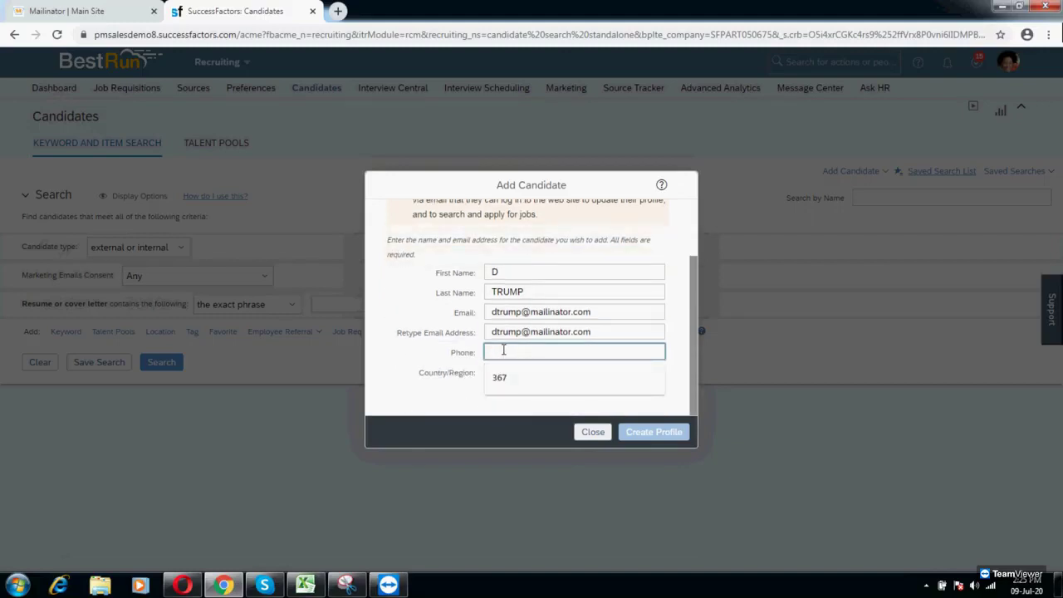
{"action": "type", "text": "5678"}
{"action": "left_click", "coordinate": [502, 373]}
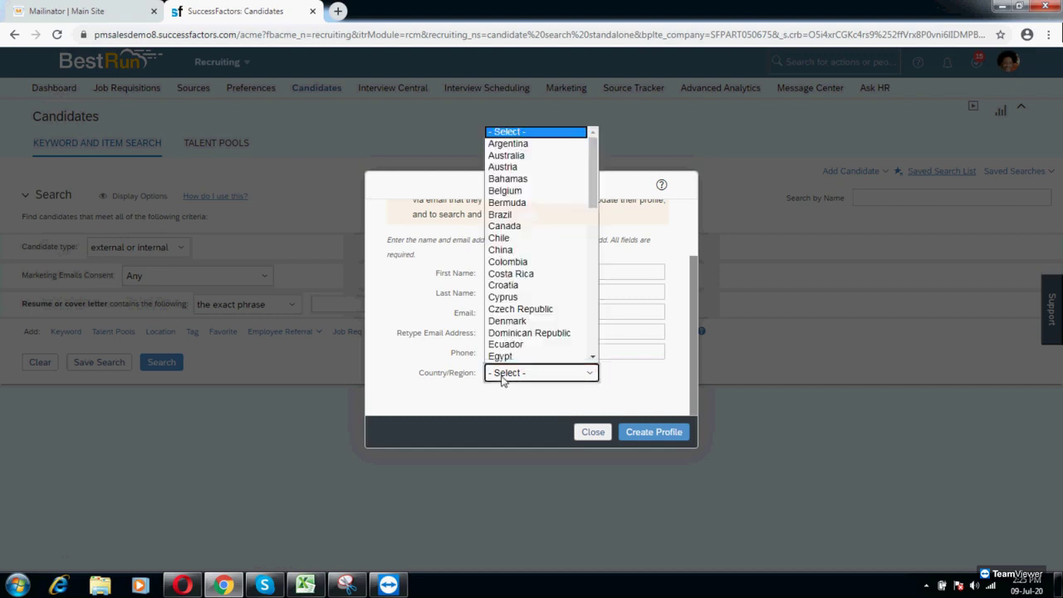
{"action": "type", "text": "india"}
{"action": "scroll", "coordinate": [503, 353], "scroll_direction": "down", "scroll_amount": 1}
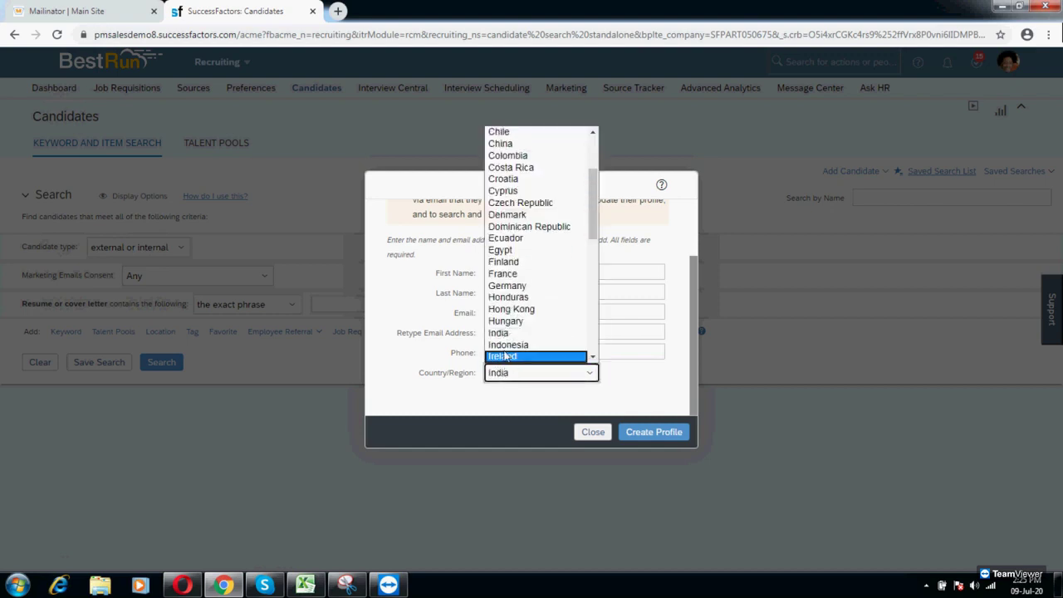
{"action": "left_click", "coordinate": [503, 332]}
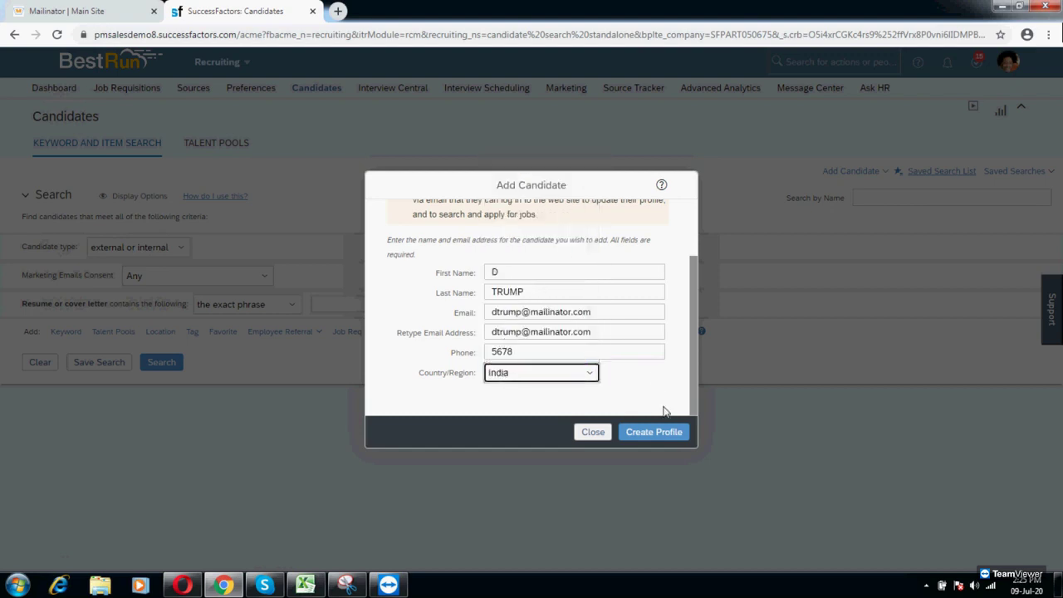
{"action": "left_click", "coordinate": [672, 434]}
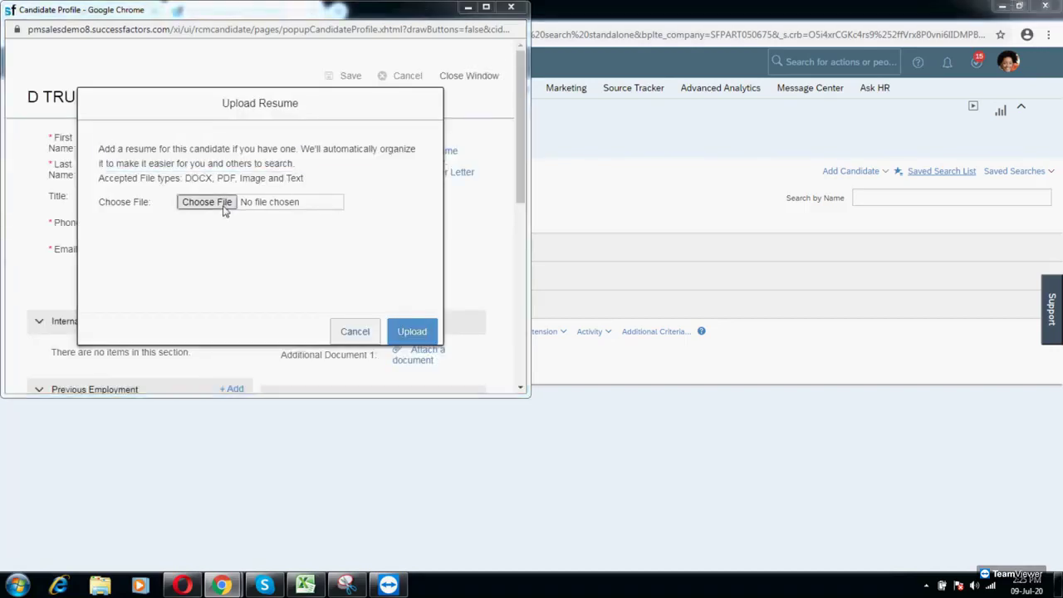
Step: Upload the dummt file as the candidate's resume
{"action": "left_click", "coordinate": [223, 210]}
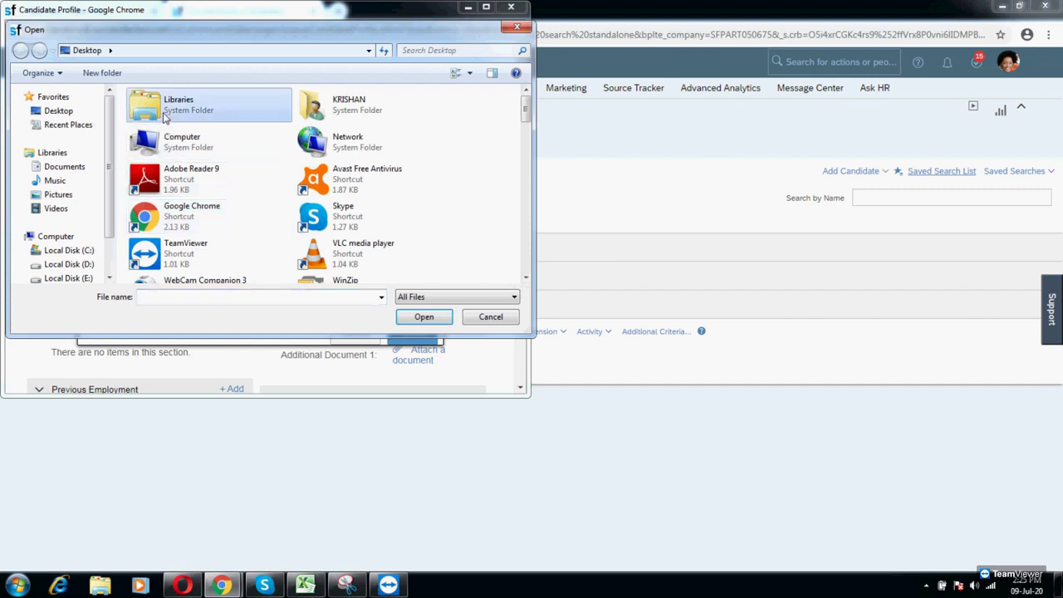
{"action": "scroll", "coordinate": [164, 117], "scroll_direction": "down", "scroll_amount": 3}
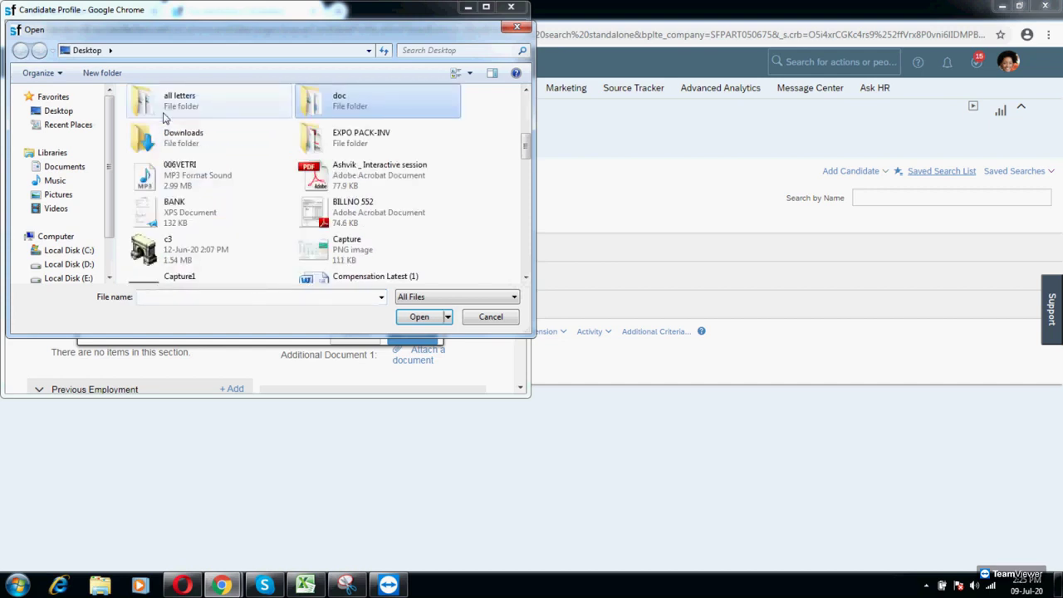
{"action": "scroll", "coordinate": [164, 118], "scroll_direction": "down", "scroll_amount": 5}
{"action": "left_click", "coordinate": [345, 107]}
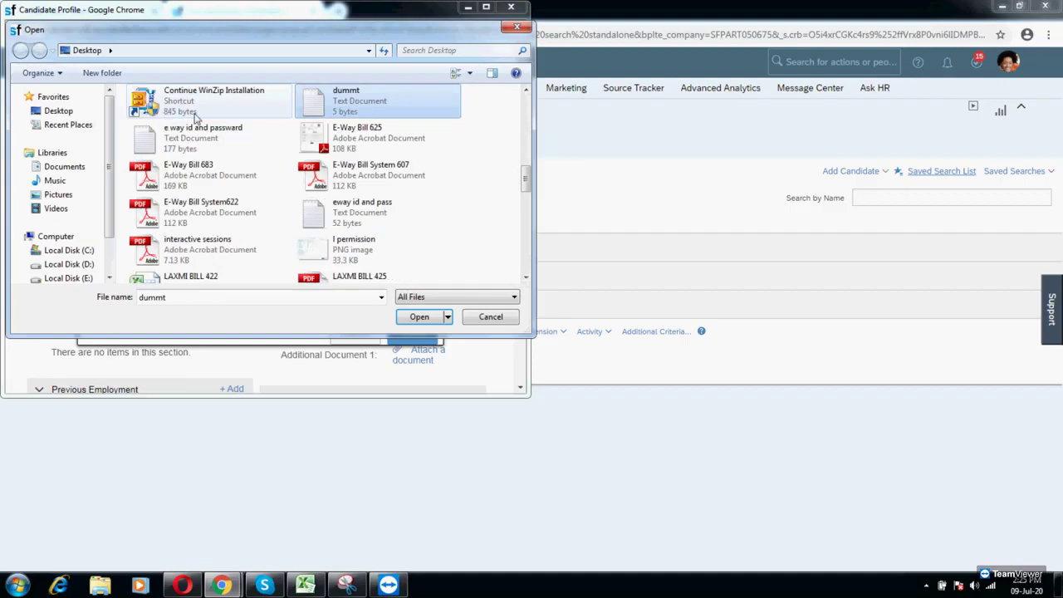
{"action": "double_click", "coordinate": [345, 112]}
{"action": "left_click", "coordinate": [413, 331]}
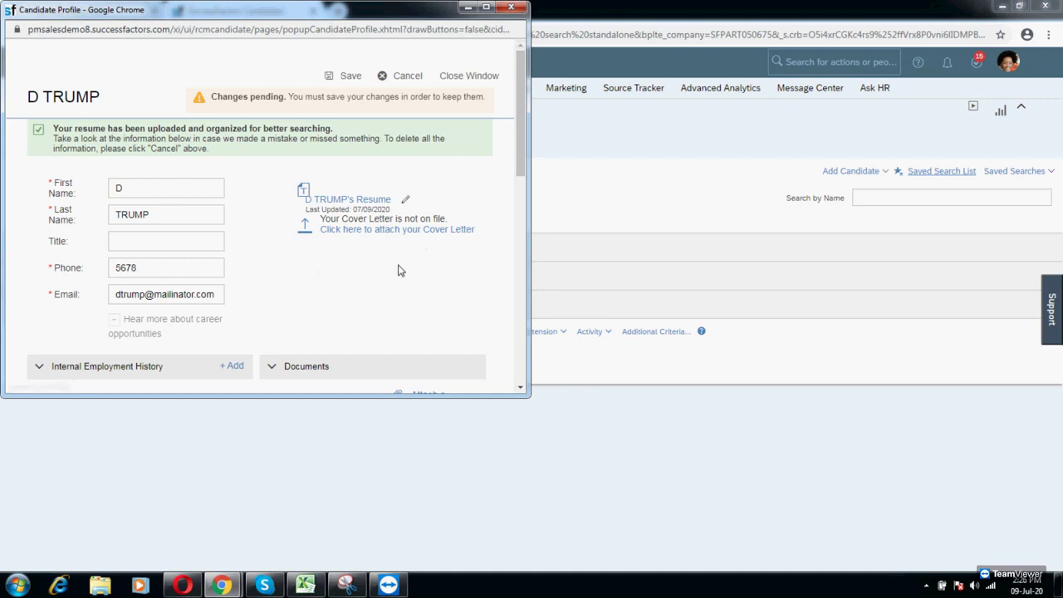
Step: Delete the blank Previous Employment and Formal Education entries, set Salutation to Mr., and save
{"action": "scroll", "coordinate": [399, 269], "scroll_direction": "down", "scroll_amount": 2}
{"action": "scroll", "coordinate": [399, 269], "scroll_direction": "down", "scroll_amount": 2}
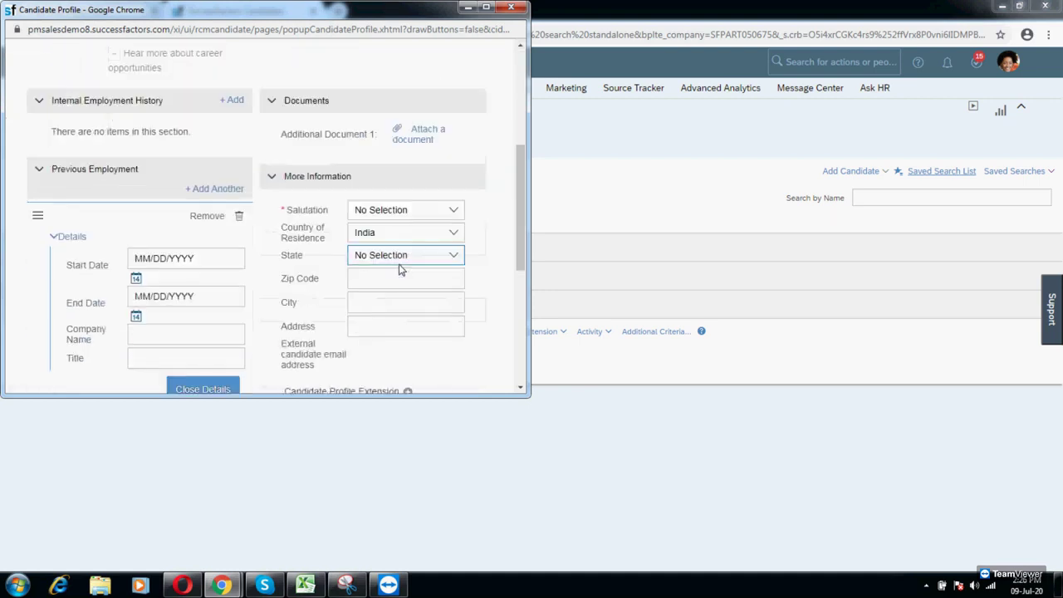
{"action": "left_click", "coordinate": [239, 217]}
{"action": "left_click", "coordinate": [241, 293]}
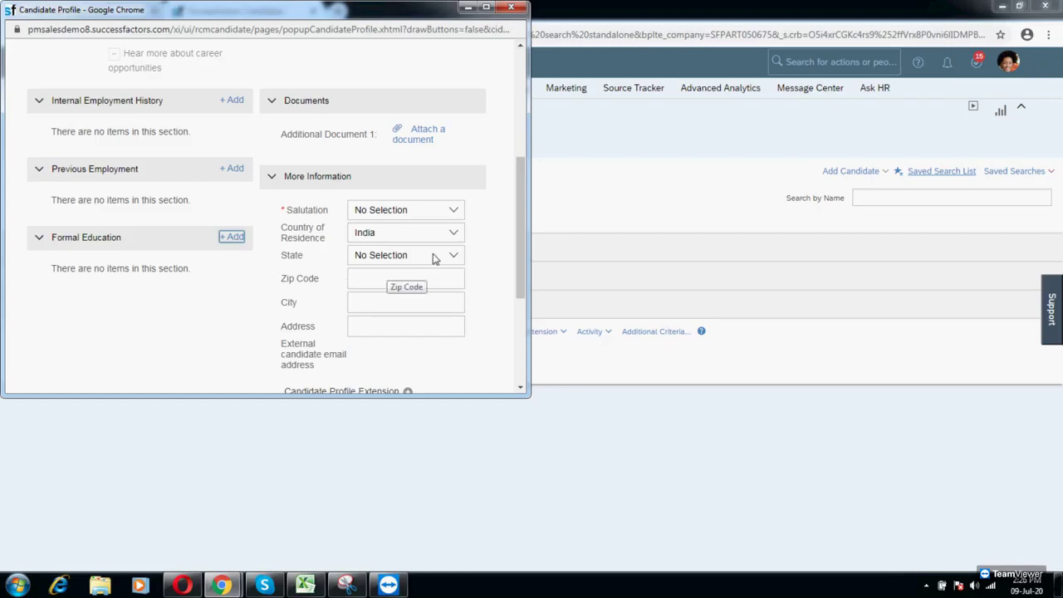
{"action": "left_click", "coordinate": [434, 213]}
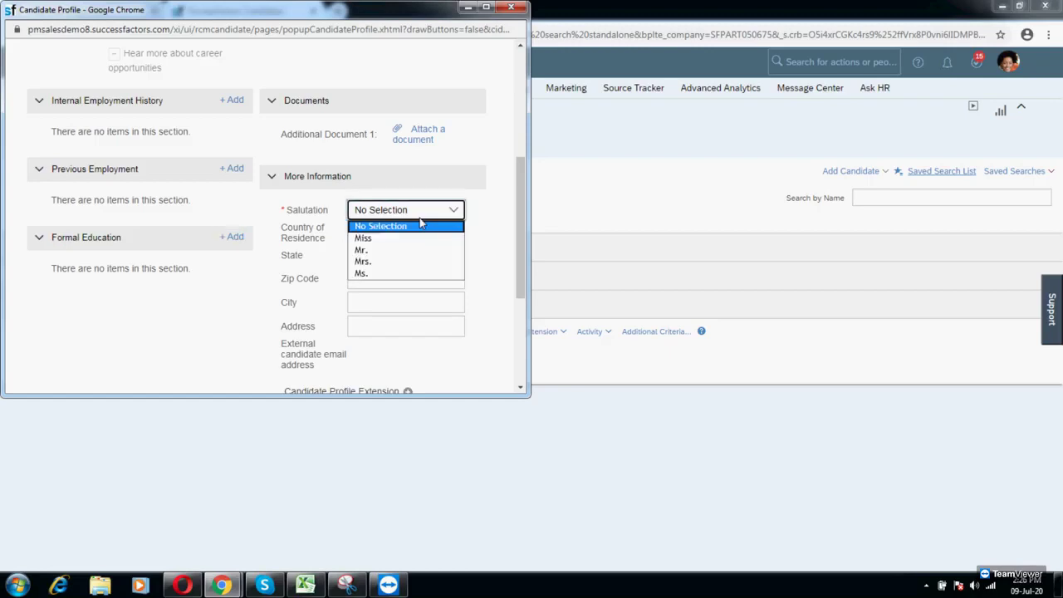
{"action": "left_click", "coordinate": [362, 249]}
{"action": "scroll", "coordinate": [463, 316], "scroll_direction": "down", "scroll_amount": 3}
{"action": "scroll", "coordinate": [465, 319], "scroll_direction": "up", "scroll_amount": 5}
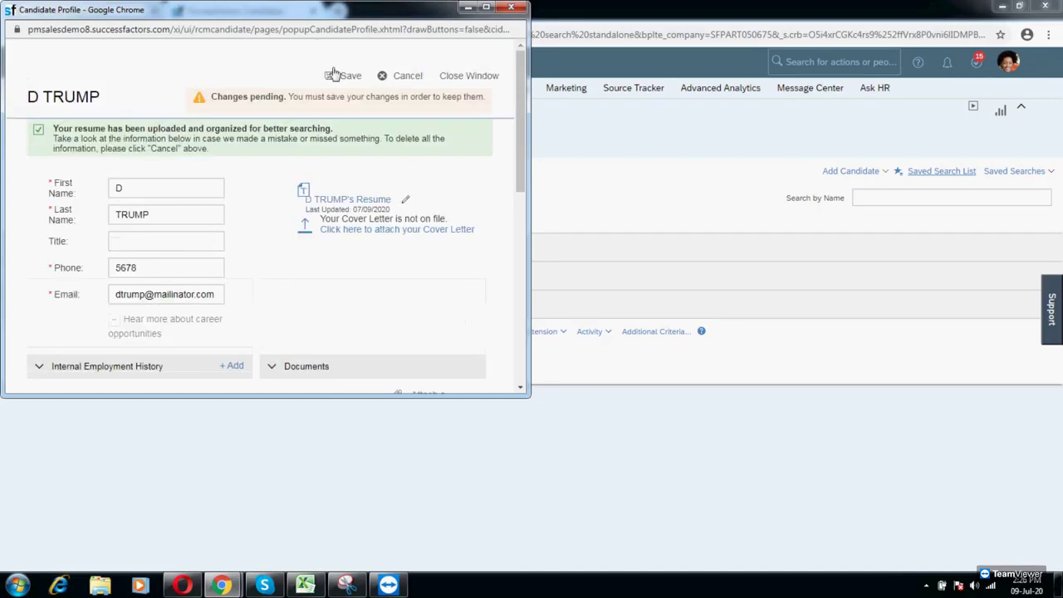
{"action": "left_click", "coordinate": [344, 76]}
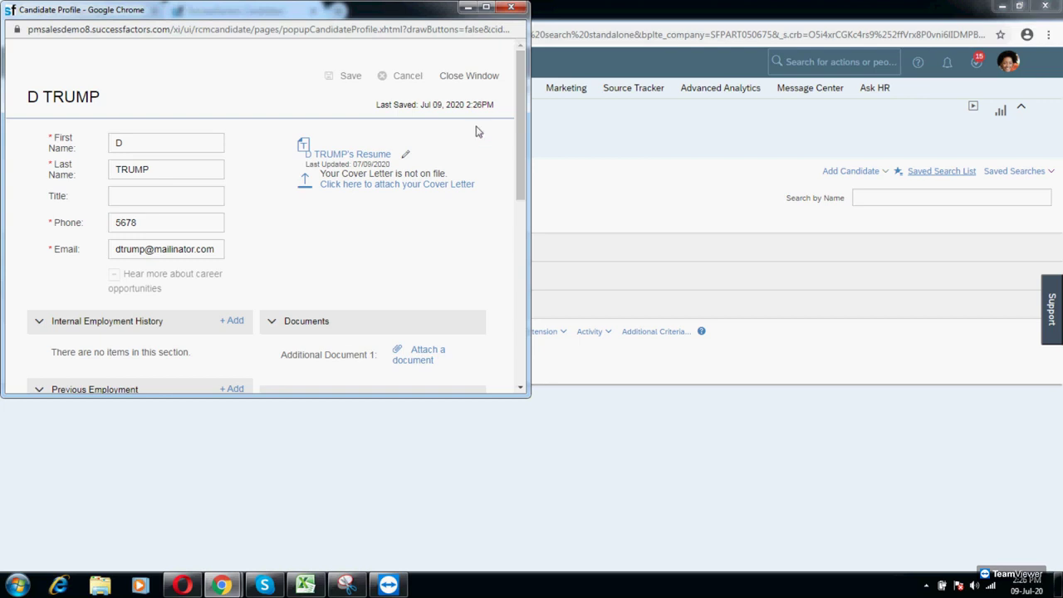
Step: Close the profile window and search the Candidates page by the new hire's name
{"action": "left_click", "coordinate": [475, 76]}
{"action": "left_click", "coordinate": [902, 198]}
{"action": "type", "text": "dtrump"}
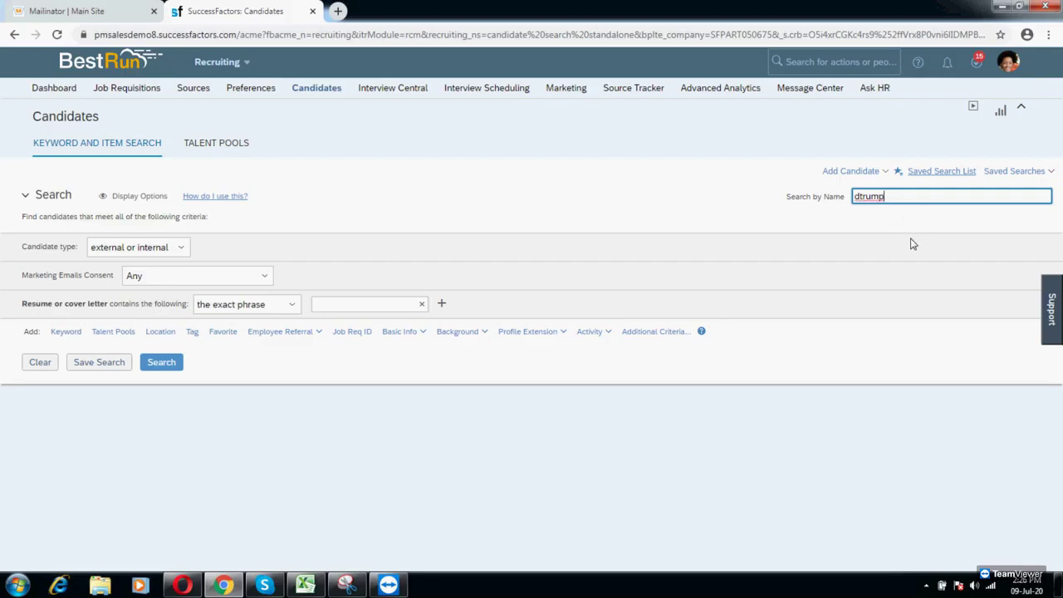
{"action": "double_click", "coordinate": [864, 196]}
{"action": "type", "text": "d"}
{"action": "type", "text": "p"}
Step: Add another single candidate with the new hire's first name, last name and matching e-mails
{"action": "left_click", "coordinate": [868, 171]}
{"action": "left_click", "coordinate": [883, 188]}
{"action": "left_click", "coordinate": [539, 350]}
{"action": "type", "text": "d"}
{"action": "left_click", "coordinate": [522, 368]}
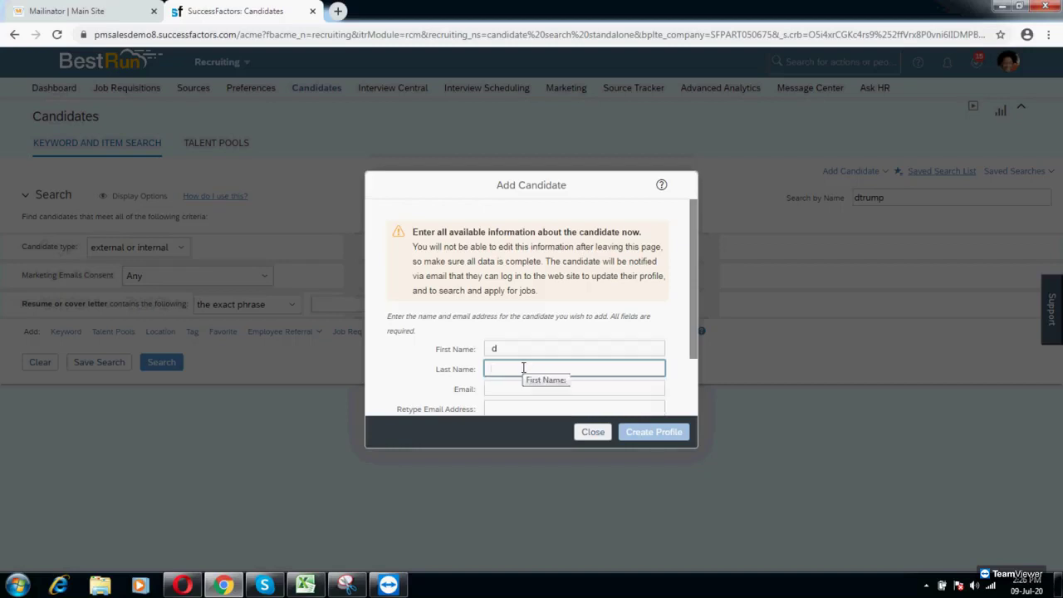
{"action": "type", "text": "trump"}
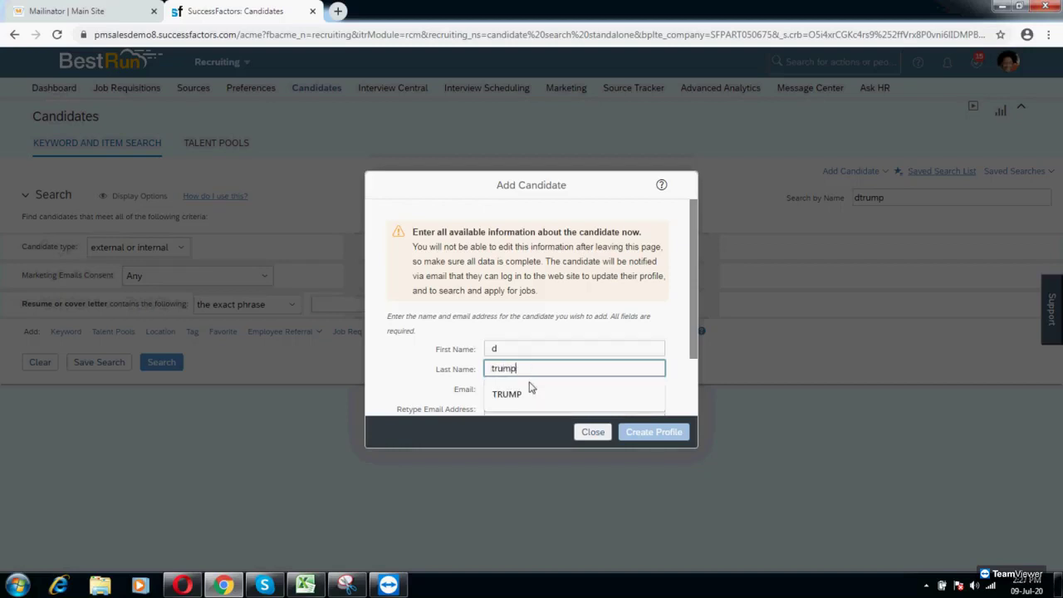
{"action": "left_click", "coordinate": [531, 394]}
{"action": "scroll", "coordinate": [535, 369], "scroll_direction": "down", "scroll_amount": 1}
{"action": "left_click", "coordinate": [527, 325]}
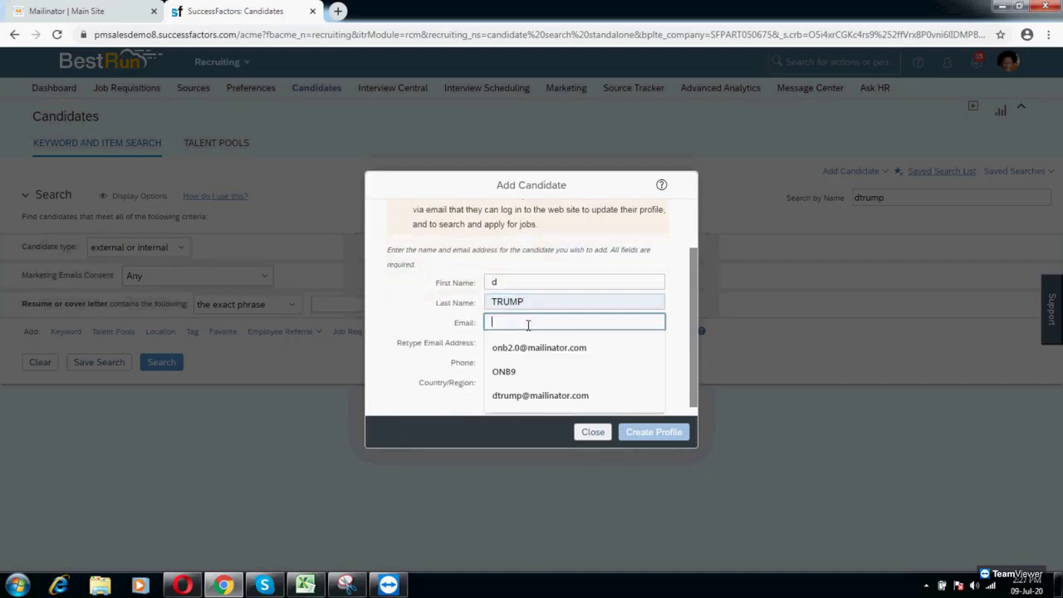
{"action": "left_click", "coordinate": [540, 395]}
{"action": "left_click", "coordinate": [532, 342]}
{"action": "left_click", "coordinate": [532, 416]}
Step: Enter the phone number, set country to India, submit, then select the e-mail text
{"action": "left_click", "coordinate": [526, 364]}
{"action": "type", "text": "56789"}
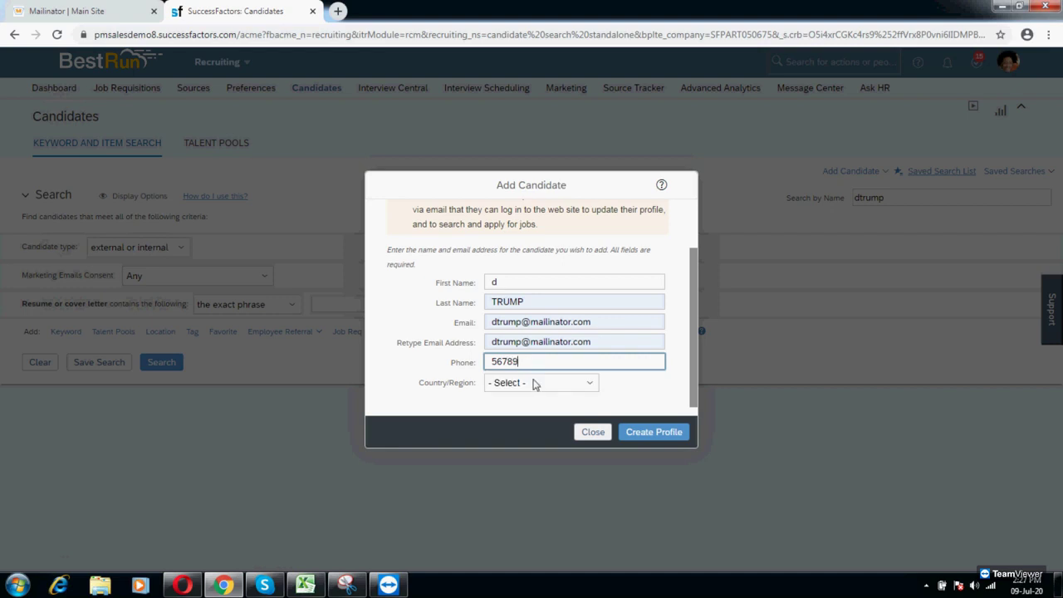
{"action": "left_click", "coordinate": [536, 383]}
{"action": "key", "text": "i"}
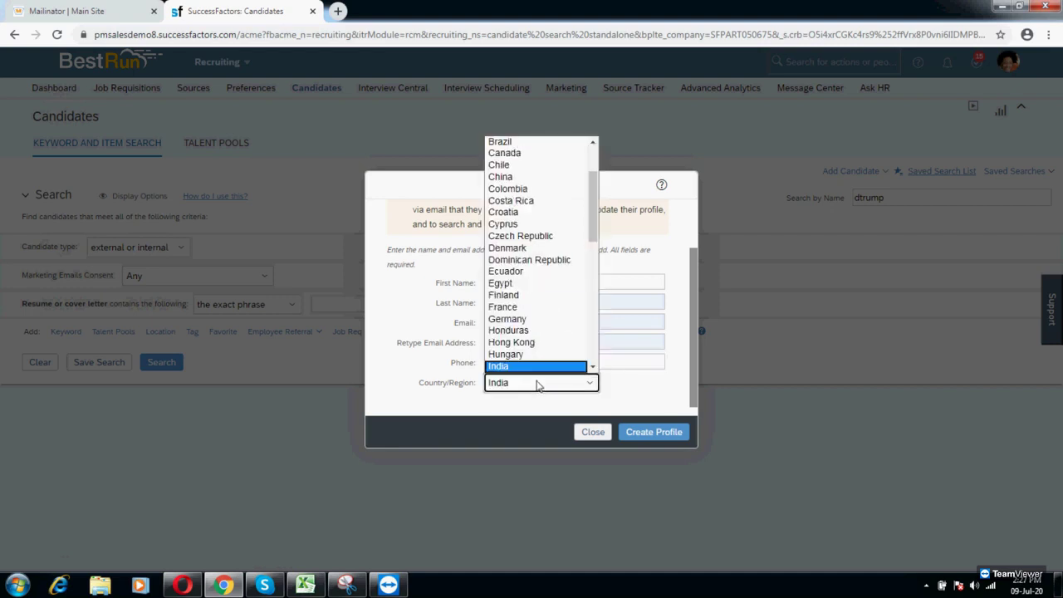
{"action": "scroll", "coordinate": [536, 357], "scroll_direction": "down", "scroll_amount": 1}
{"action": "left_click", "coordinate": [515, 343]}
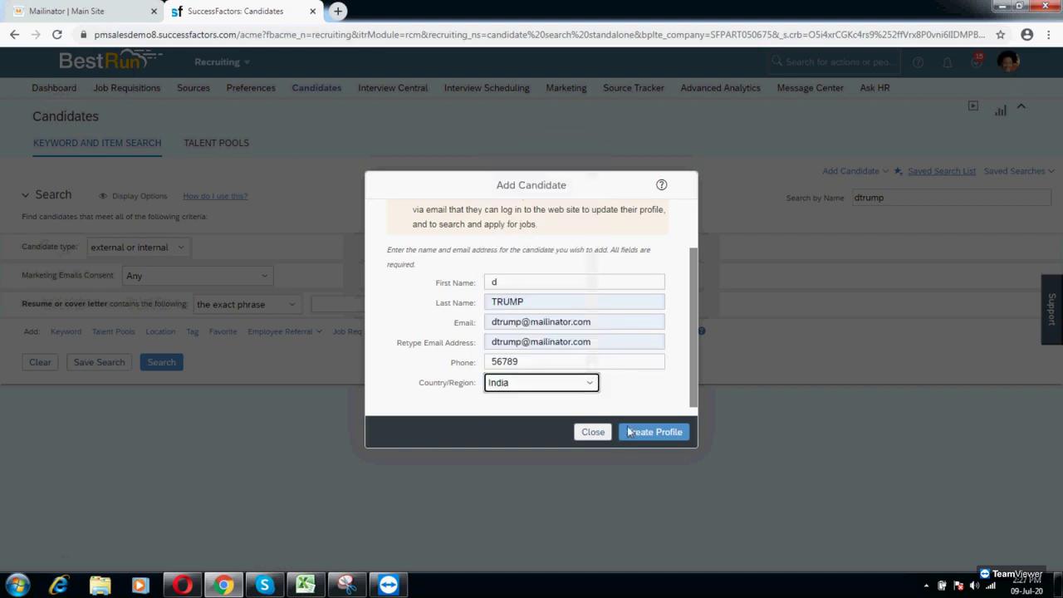
{"action": "left_click", "coordinate": [631, 426]}
{"action": "scroll", "coordinate": [594, 334], "scroll_direction": "down", "scroll_amount": 3}
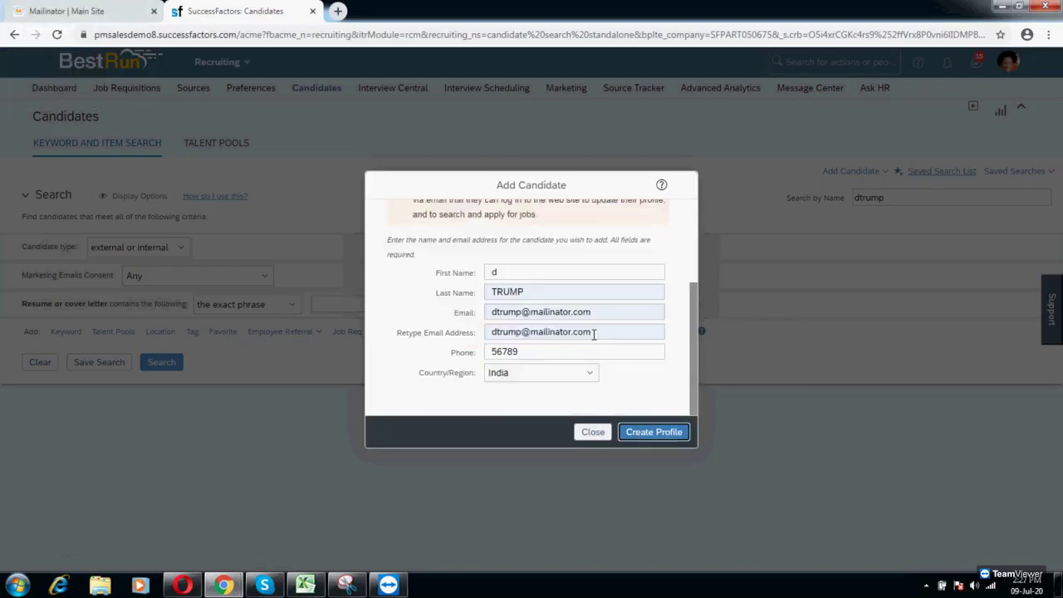
{"action": "left_click_drag", "start_coordinate": [591, 312], "coordinate": [490, 312]}
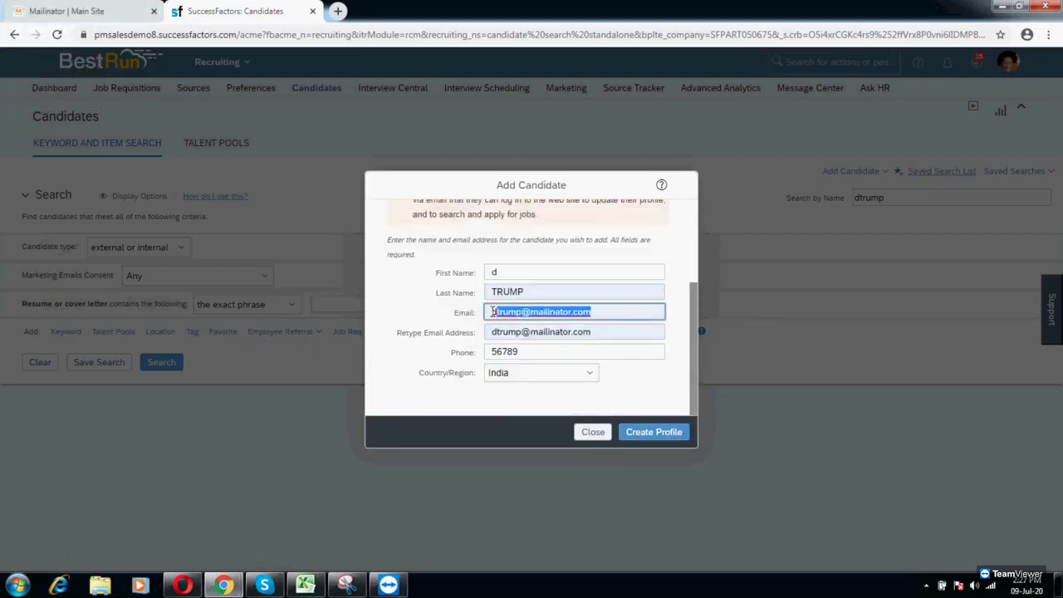
Step: Close the Add Candidate form and paste the copied e-mail into the name search
{"action": "left_click", "coordinate": [593, 432]}
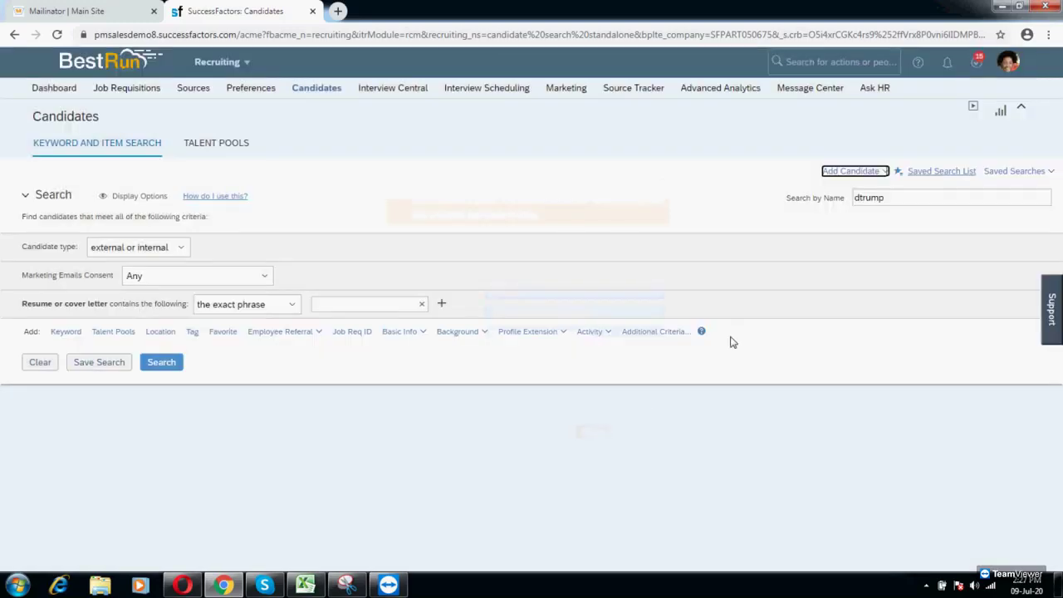
{"action": "left_click_drag", "start_coordinate": [886, 197], "coordinate": [851, 221]}
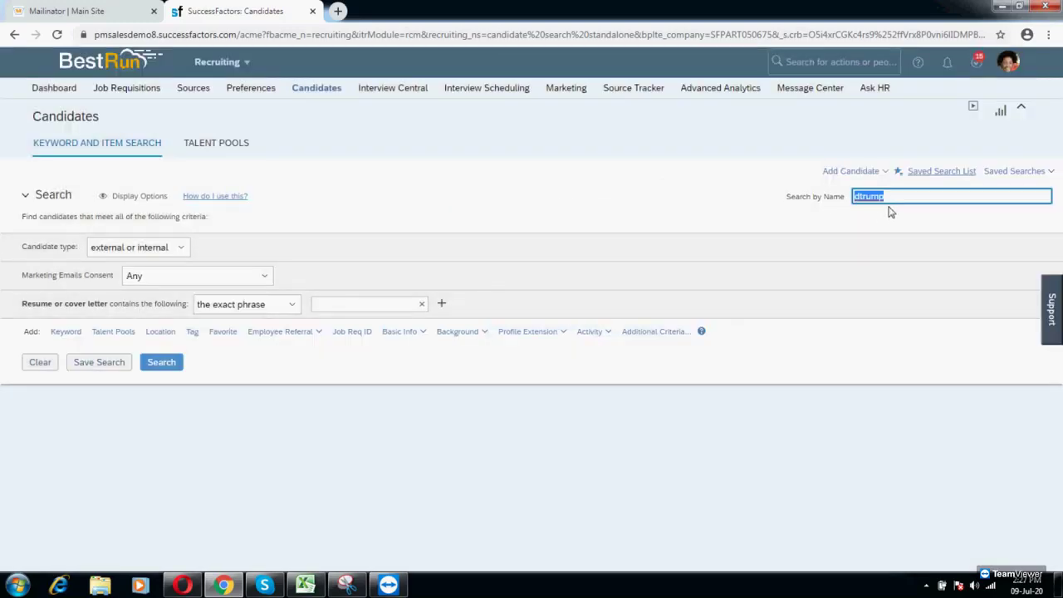
{"action": "key", "text": "ctrl+v"}
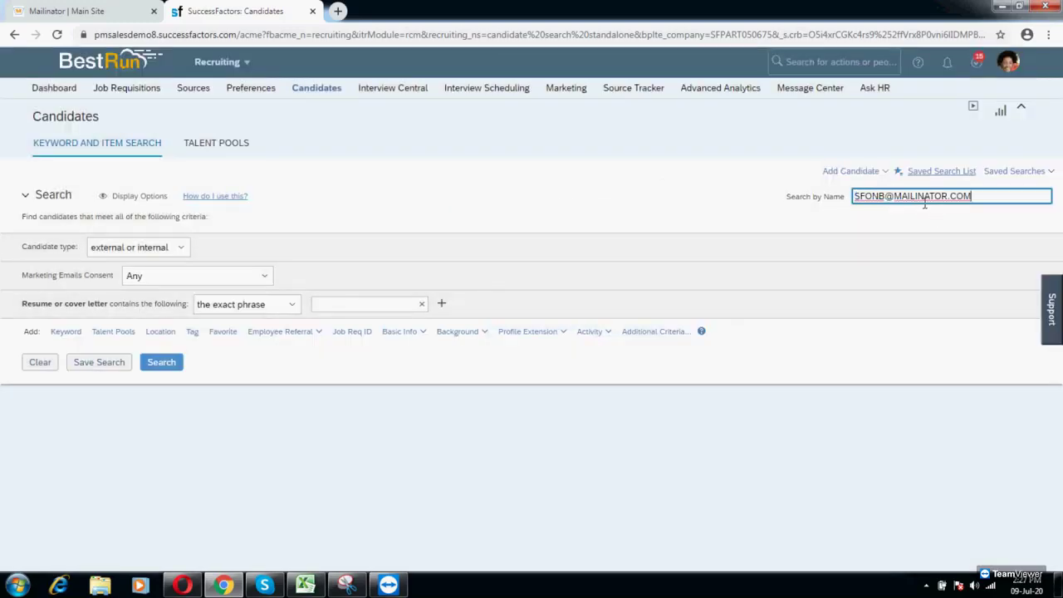
{"action": "left_click_drag", "start_coordinate": [977, 203], "coordinate": [855, 210]}
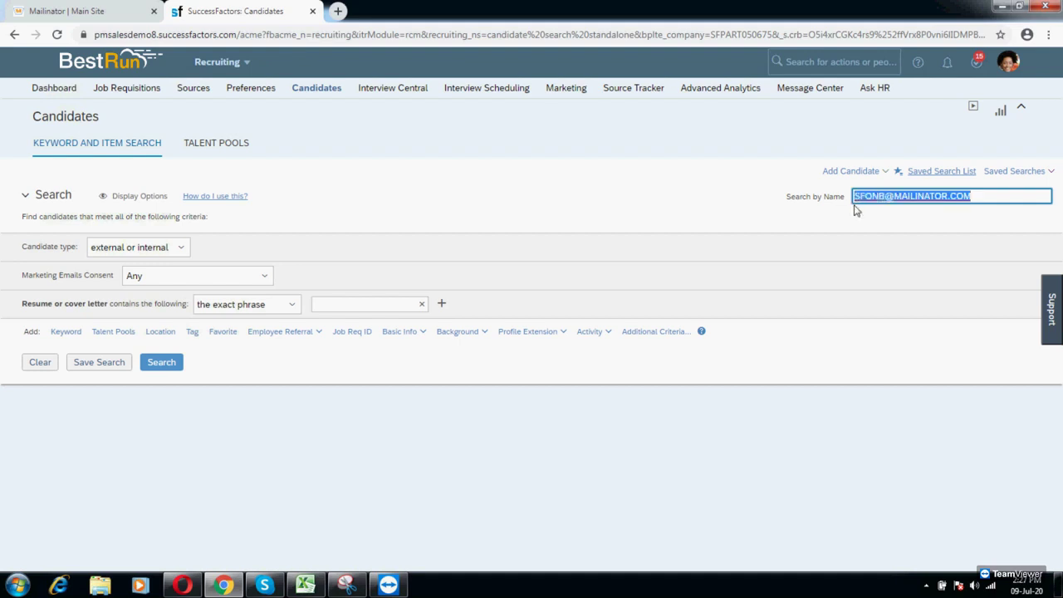
{"action": "type", "text": "dtrump"}
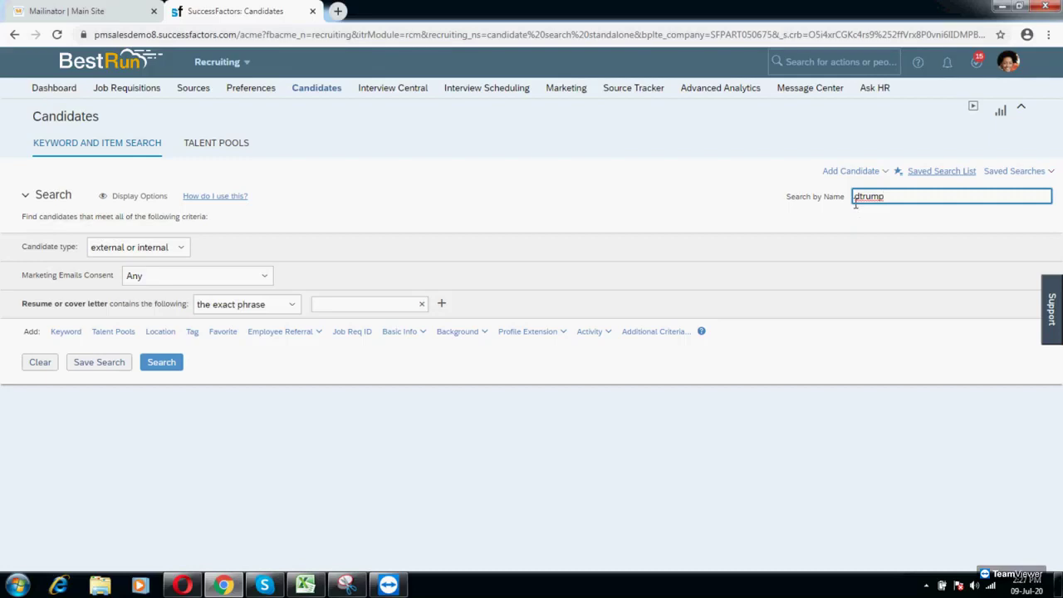
Step: Reload the Candidates page and search by the candidate's surname to find the existing record
{"action": "left_click", "coordinate": [317, 89]}
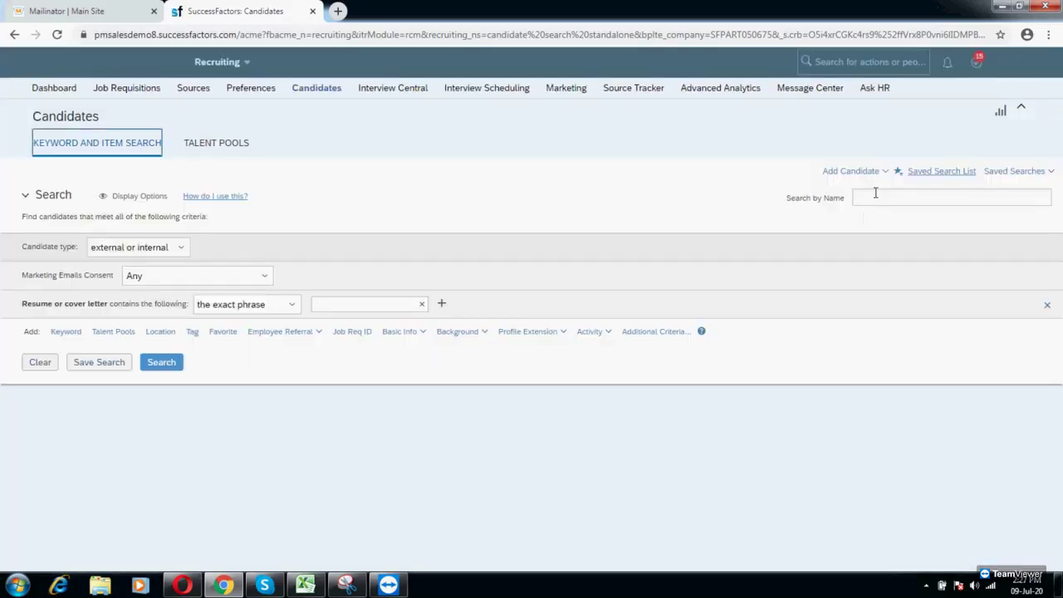
{"action": "left_click", "coordinate": [873, 196]}
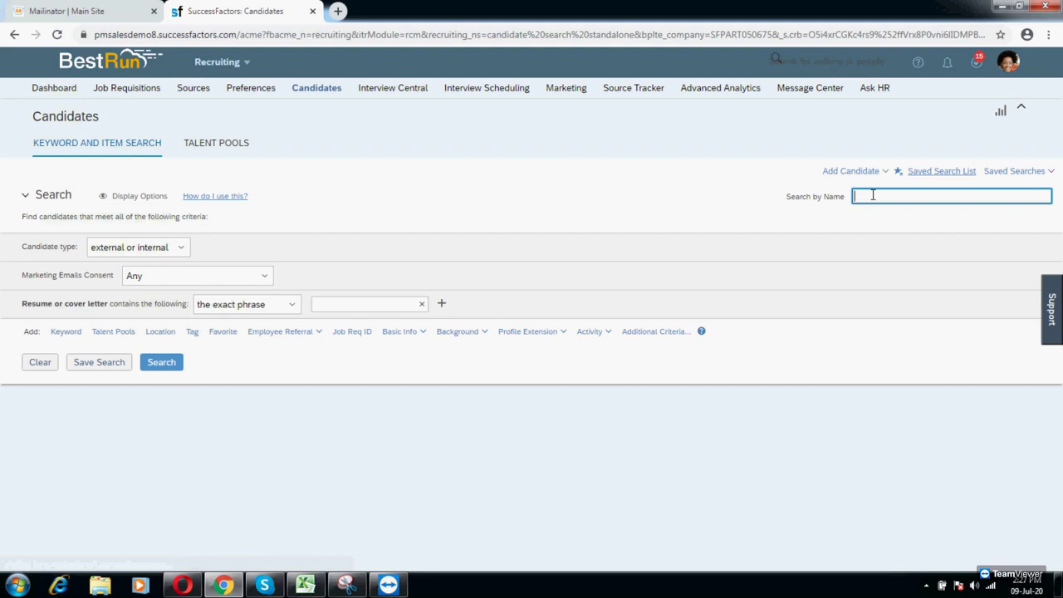
{"action": "type", "text": "dtrump"}
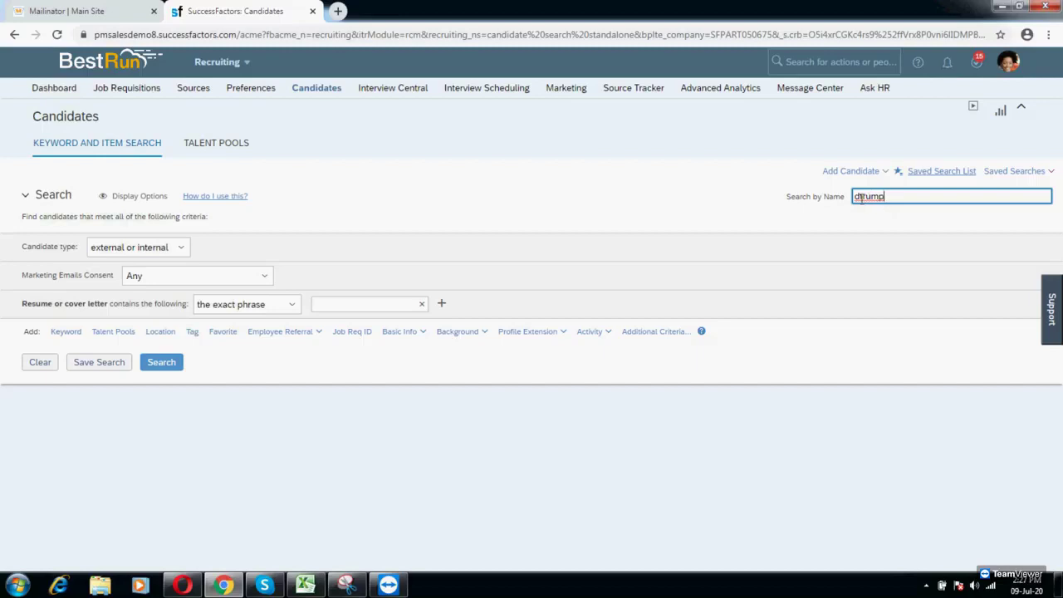
{"action": "key", "text": "BackSpace"}
{"action": "type", "text": "t"}
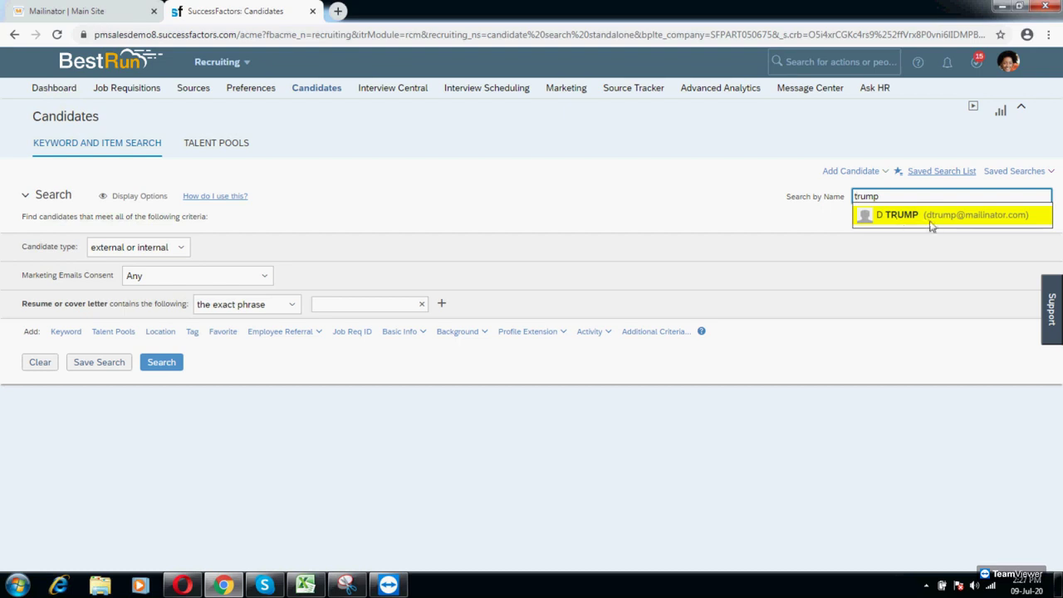
Step: Forward the existing candidate to the Production Director requisition and return to Job Requisitions
{"action": "left_click", "coordinate": [904, 217]}
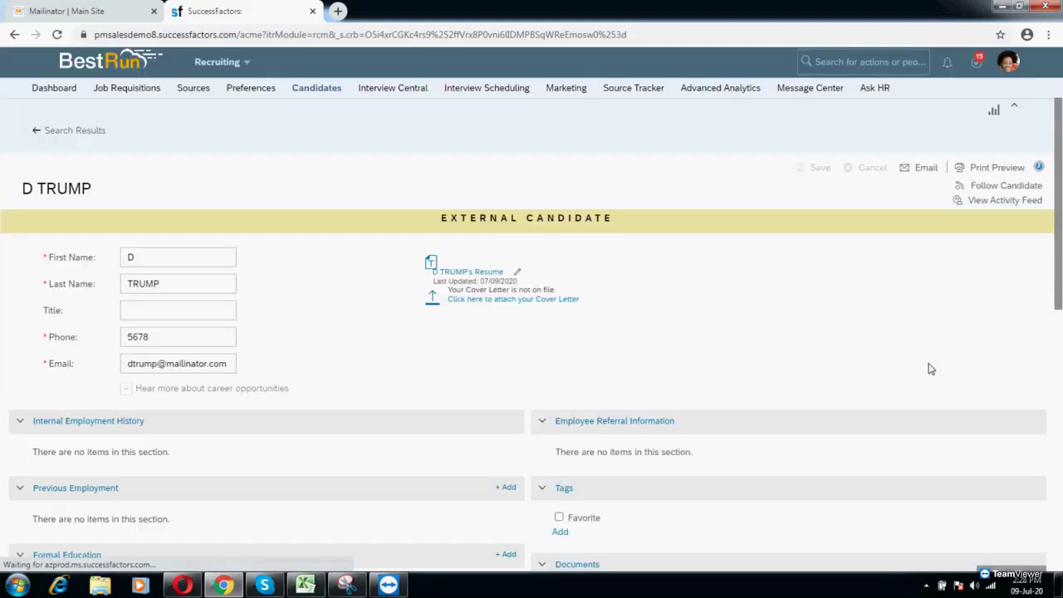
{"action": "scroll", "coordinate": [914, 390], "scroll_direction": "down", "scroll_amount": 10}
{"action": "left_click", "coordinate": [885, 542]}
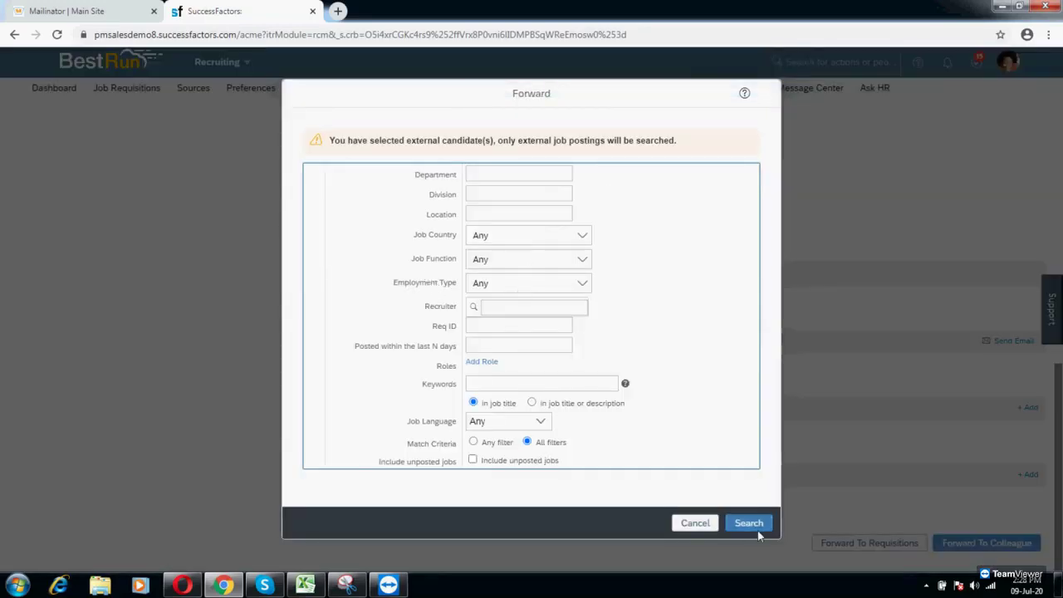
{"action": "left_click", "coordinate": [752, 525]}
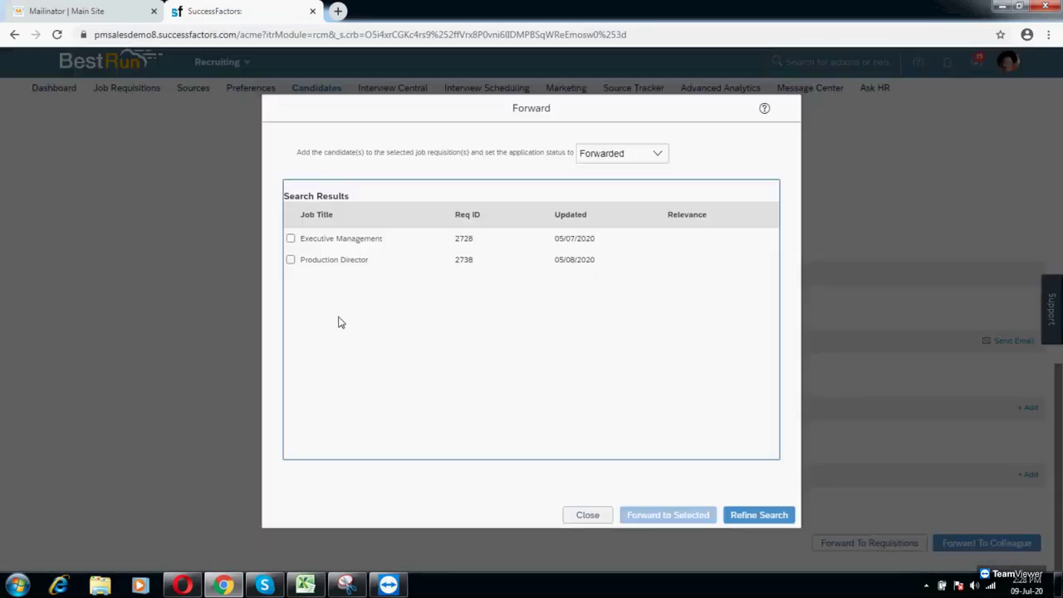
{"action": "left_click", "coordinate": [290, 259]}
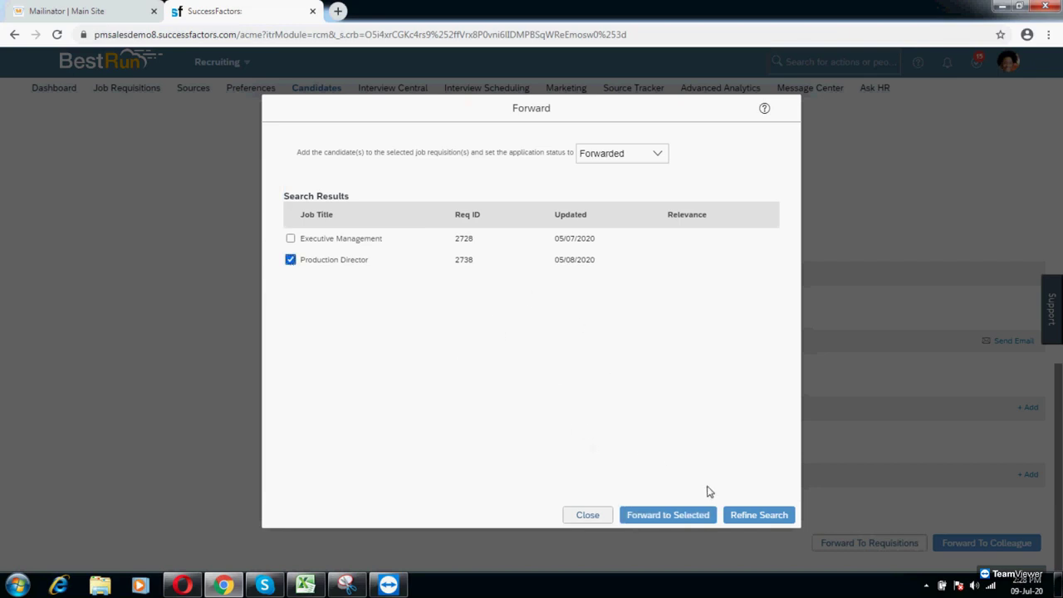
{"action": "left_click", "coordinate": [668, 515]}
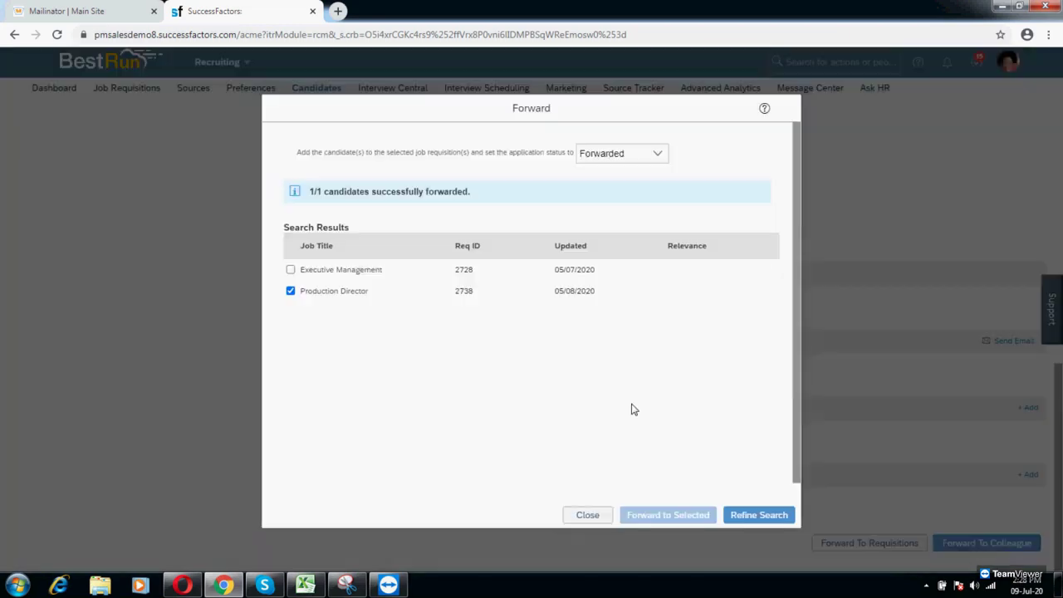
{"action": "left_click", "coordinate": [586, 515]}
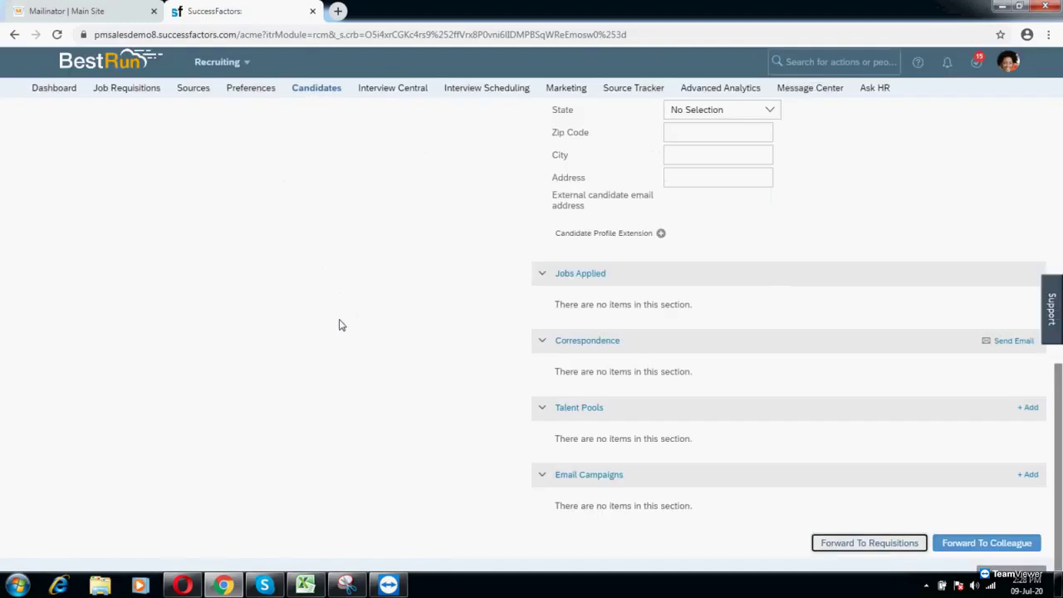
{"action": "scroll", "coordinate": [338, 325], "scroll_direction": "up", "scroll_amount": 3}
{"action": "left_click", "coordinate": [126, 88]}
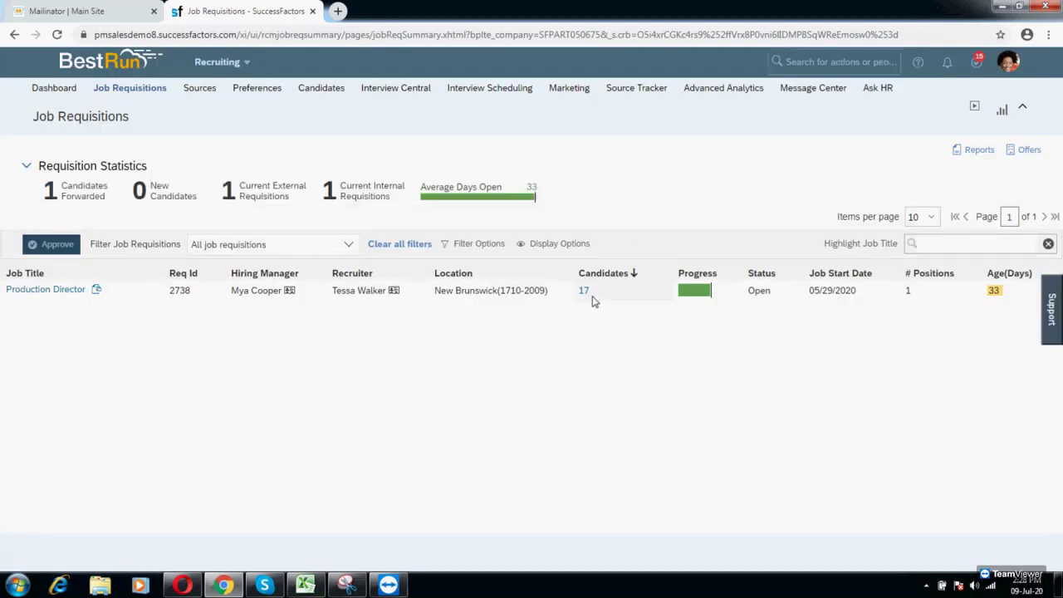
Step: Move the forwarded candidate into the Production Director pipeline's Offer stage and open their application
{"action": "left_click", "coordinate": [584, 290]}
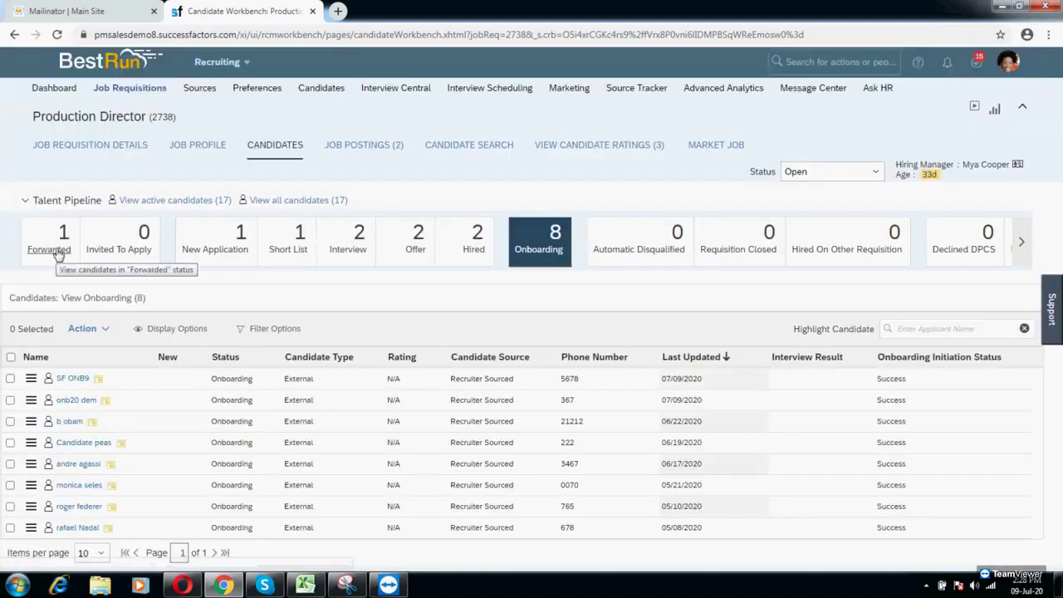
{"action": "left_click", "coordinate": [58, 253]}
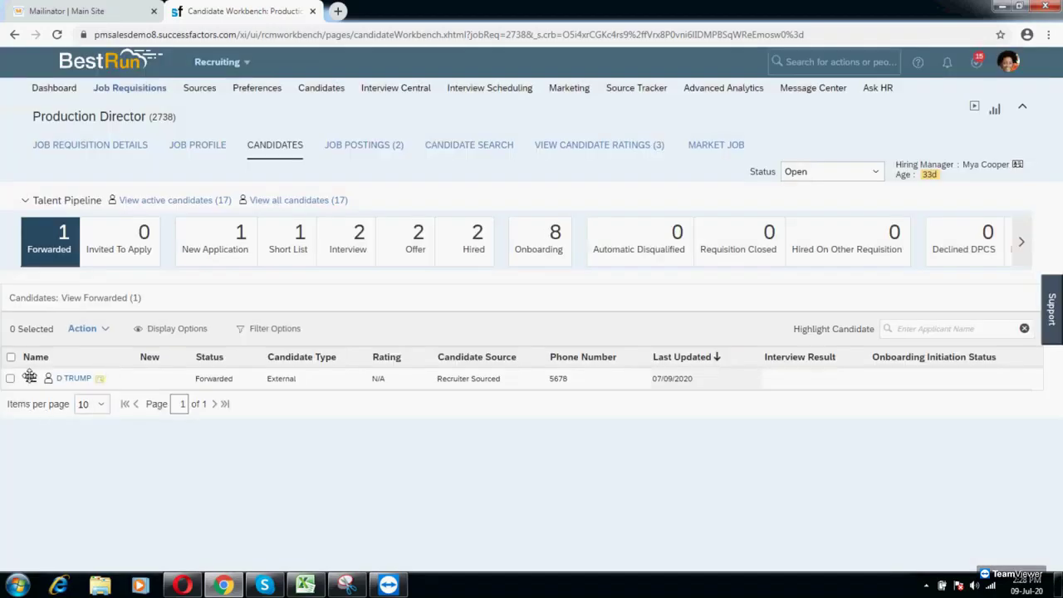
{"action": "left_click_drag", "start_coordinate": [29, 377], "coordinate": [413, 241]}
{"action": "left_click", "coordinate": [700, 436]}
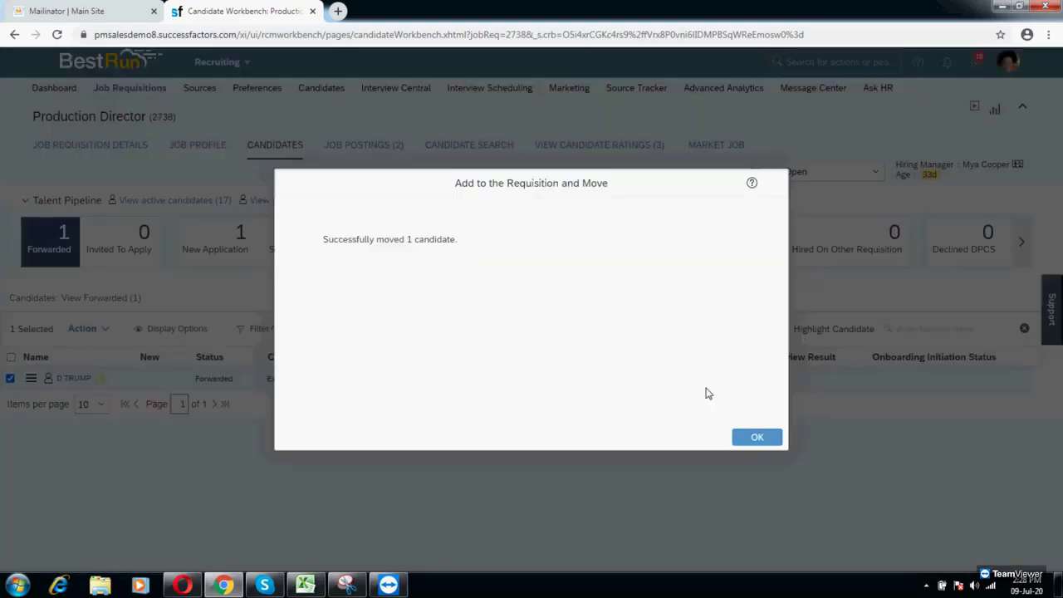
{"action": "left_click", "coordinate": [762, 441]}
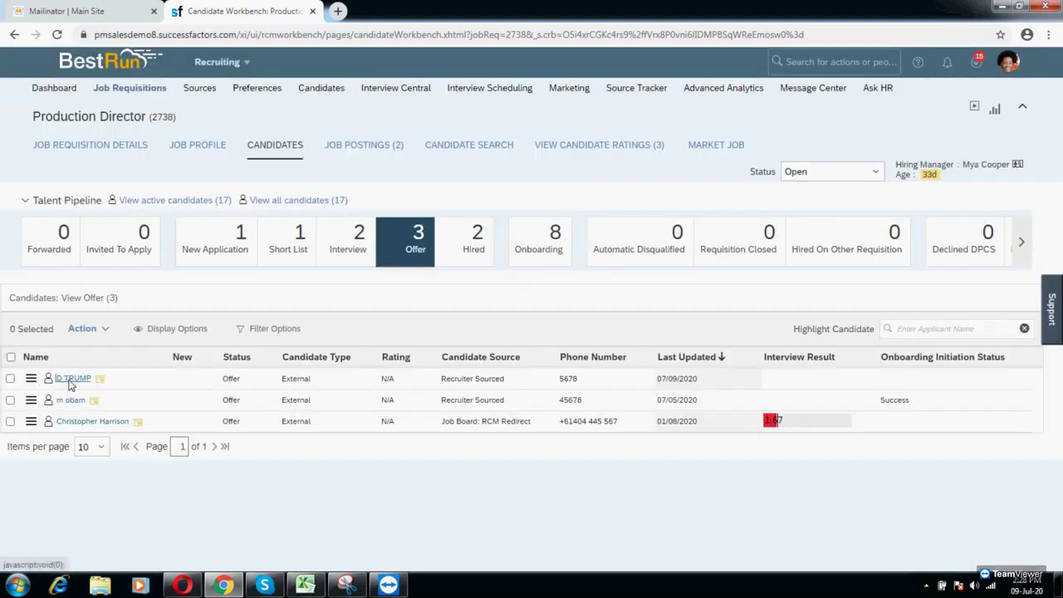
{"action": "left_click", "coordinate": [71, 381]}
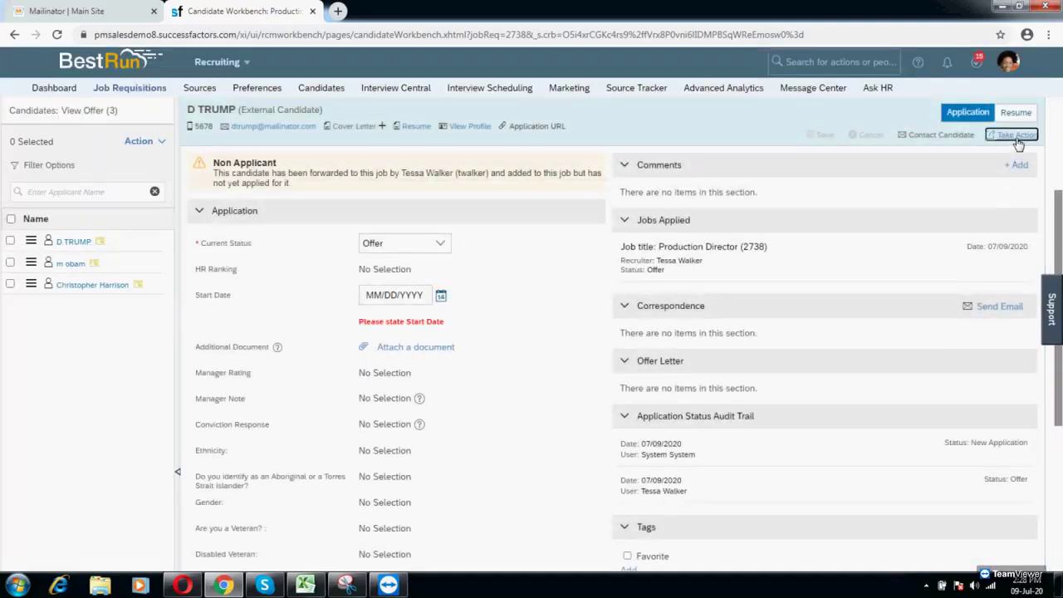
Step: Start an offer approval for the application, review the form, then return to the candidate
{"action": "left_click", "coordinate": [1015, 136]}
{"action": "mouse_move", "coordinate": [914, 193]}
{"action": "left_click", "coordinate": [830, 195]}
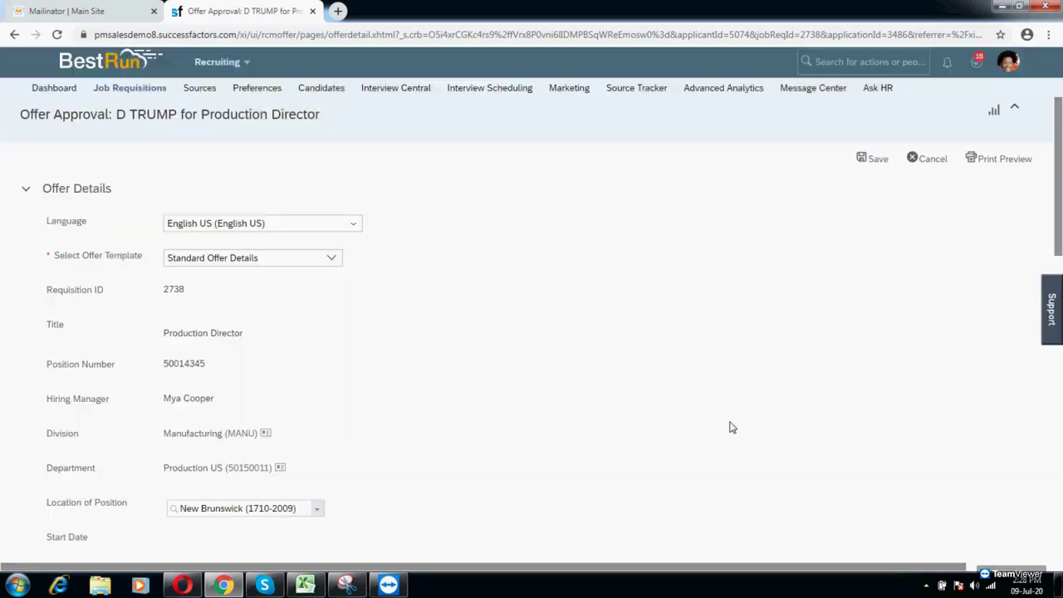
{"action": "scroll", "coordinate": [726, 437], "scroll_direction": "down", "scroll_amount": 5}
{"action": "scroll", "coordinate": [727, 437], "scroll_direction": "down", "scroll_amount": 3}
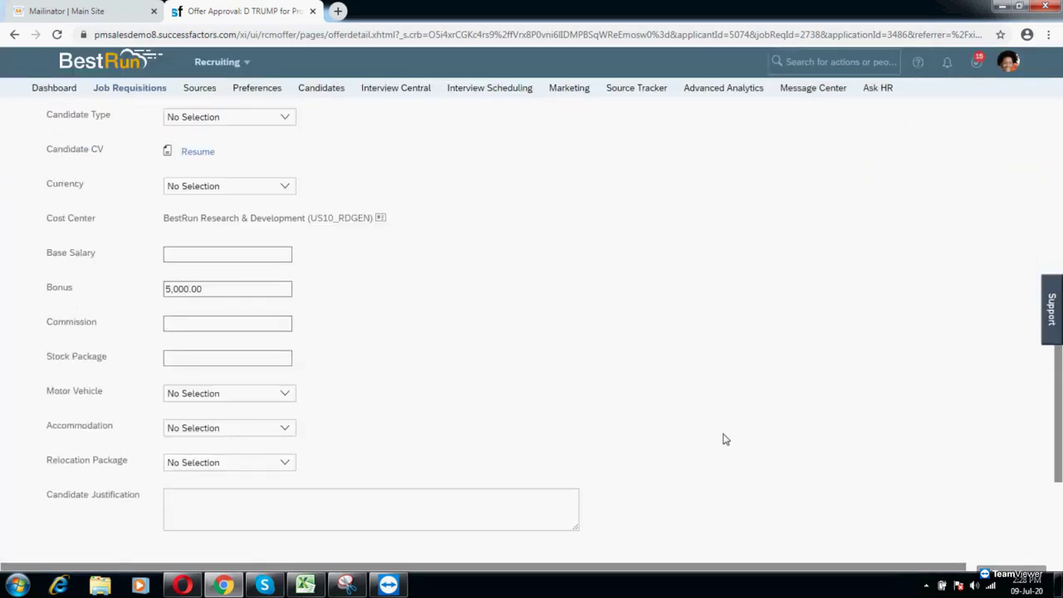
{"action": "scroll", "coordinate": [723, 441], "scroll_direction": "down", "scroll_amount": 3}
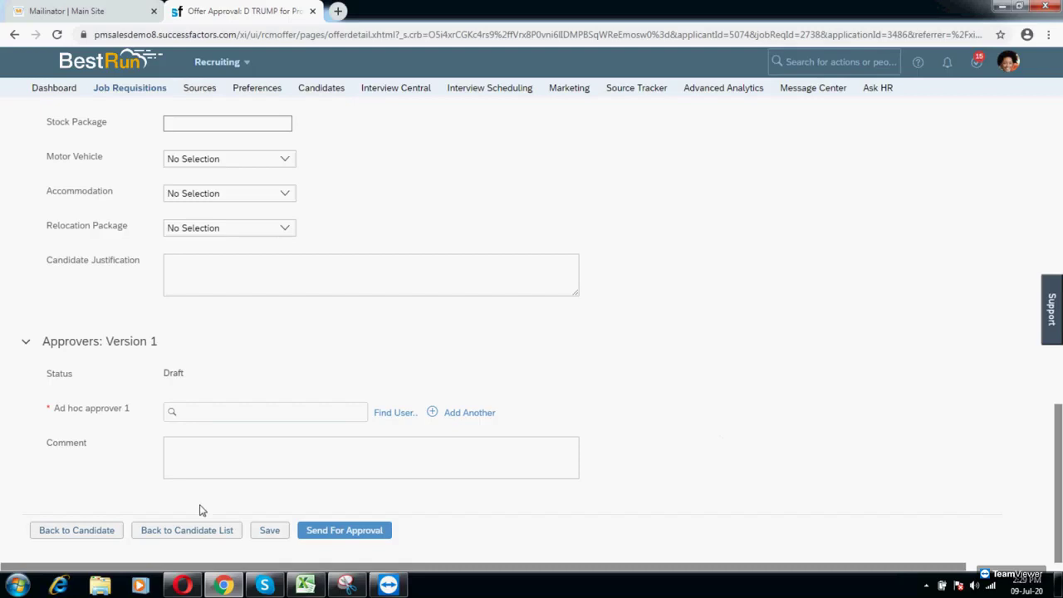
{"action": "left_click", "coordinate": [96, 531]}
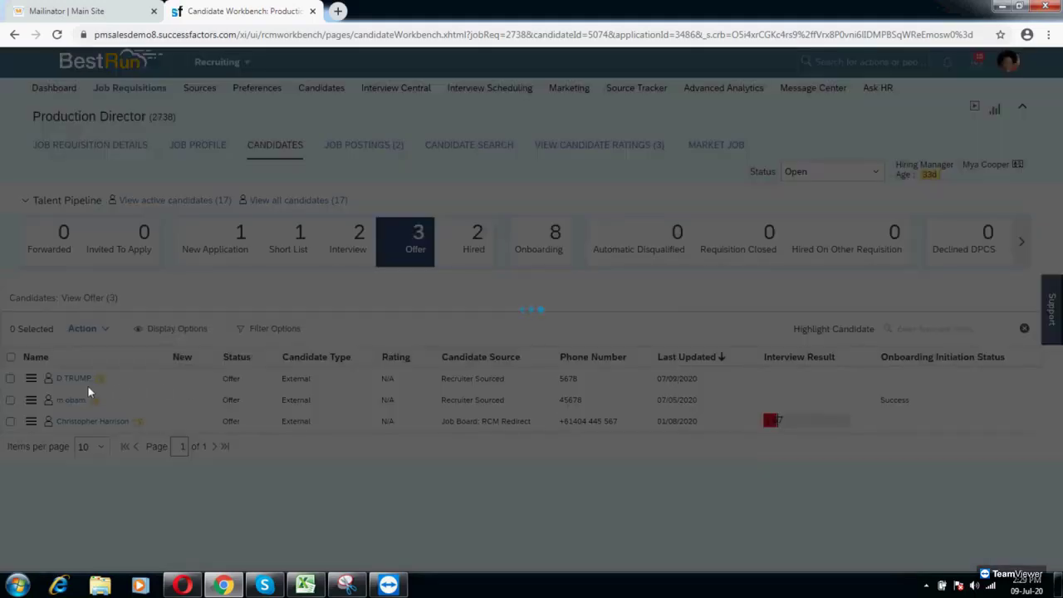
Step: Give the new hire's application a start date of July 31, 2020 and save it
{"action": "left_click", "coordinate": [71, 378]}
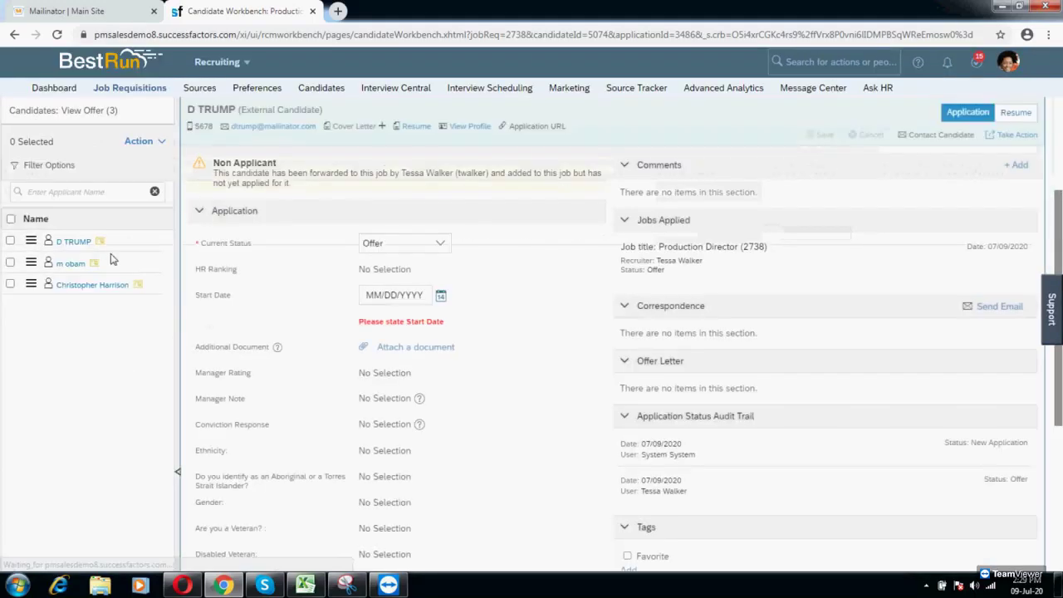
{"action": "left_click", "coordinate": [441, 299]}
{"action": "left_click", "coordinate": [464, 400]}
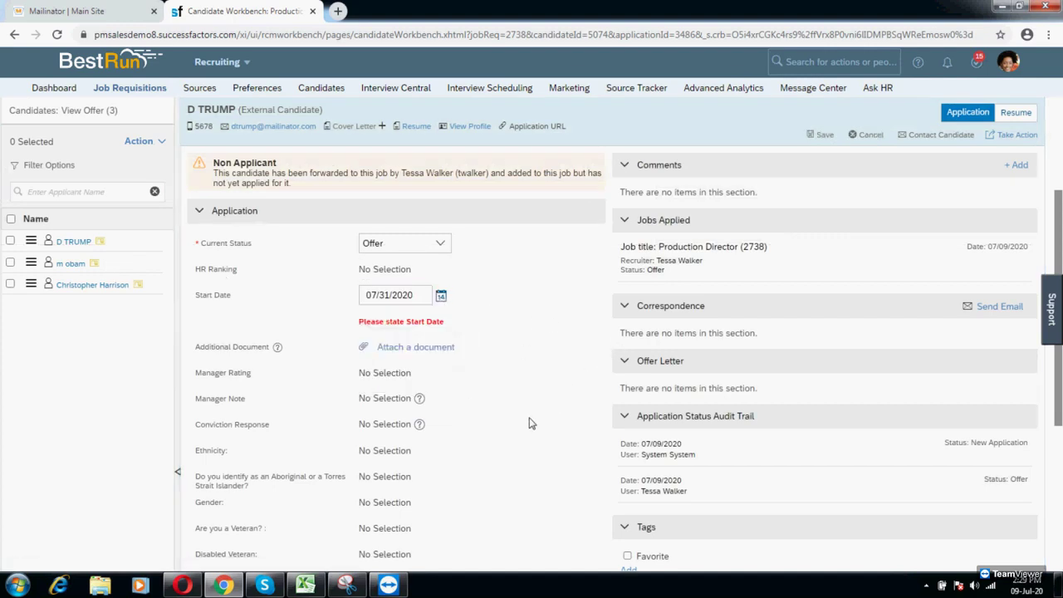
{"action": "left_click", "coordinate": [821, 136]}
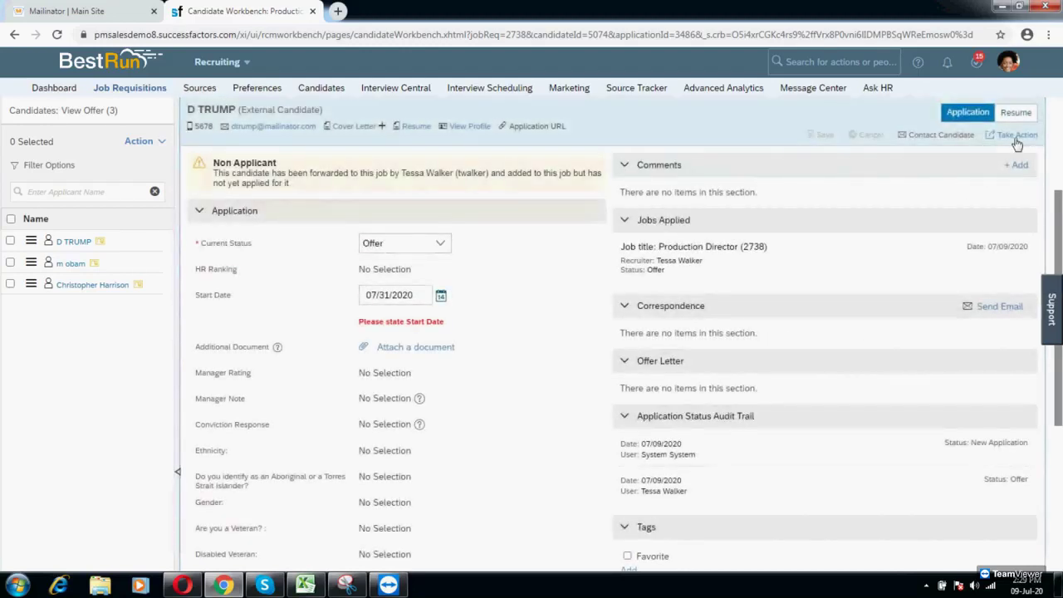
Step: Start the Offer Approval for the candidate and add an ad hoc approver from the suggestions
{"action": "left_click", "coordinate": [1015, 136]}
{"action": "mouse_move", "coordinate": [906, 193]}
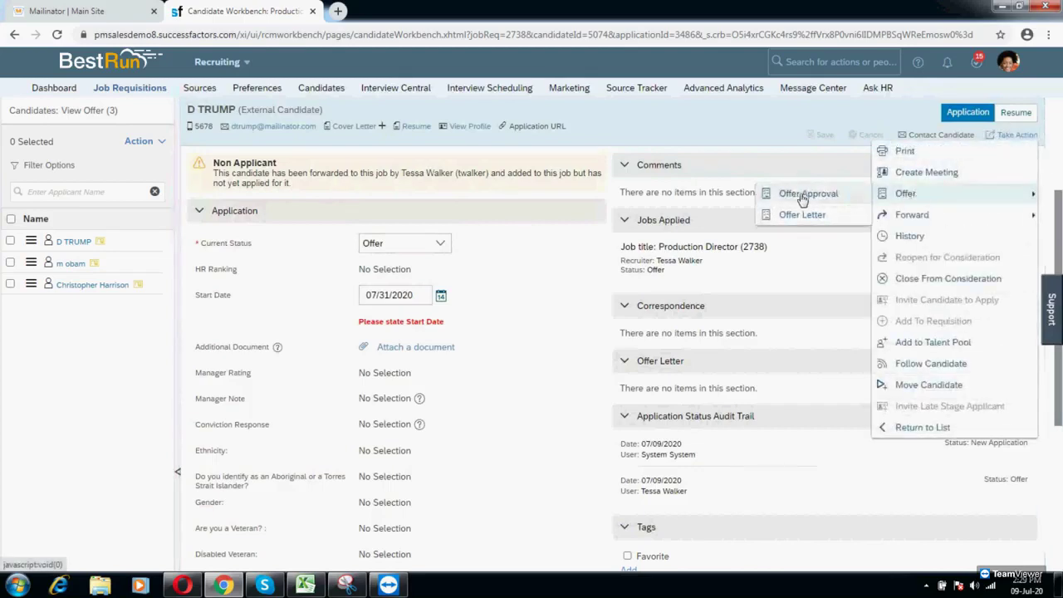
{"action": "left_click", "coordinate": [810, 194]}
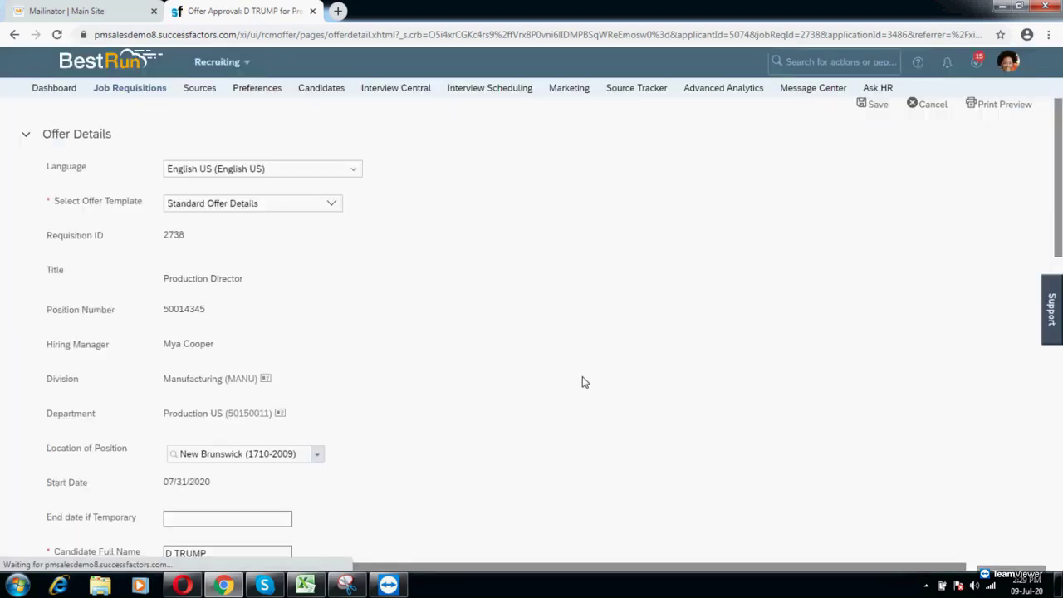
{"action": "scroll", "coordinate": [584, 384], "scroll_direction": "down", "scroll_amount": 10}
{"action": "left_click", "coordinate": [274, 414]}
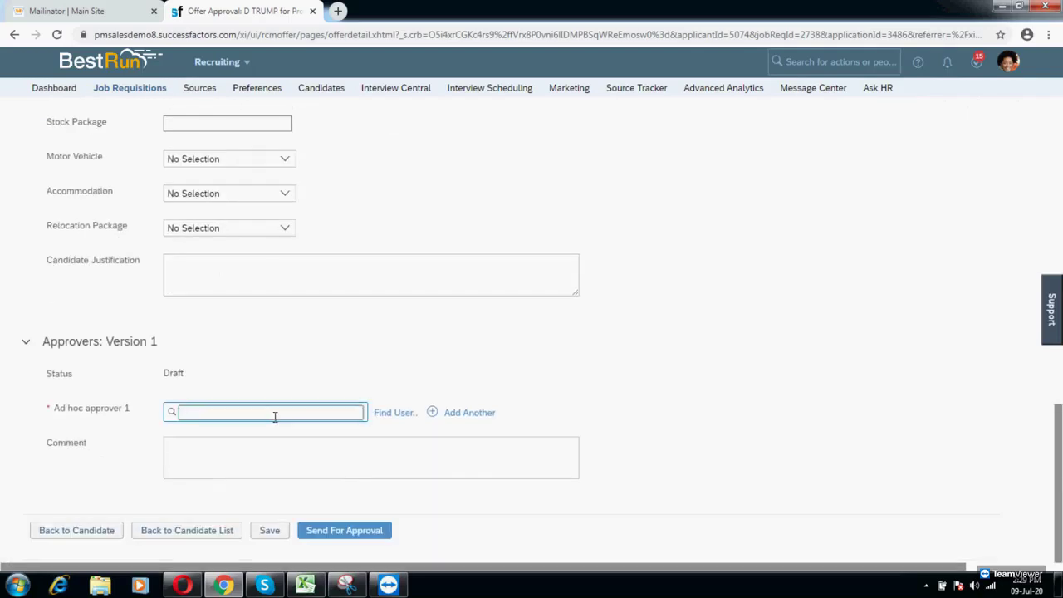
{"action": "type", "text": "tessa"}
{"action": "left_click", "coordinate": [252, 440]}
{"action": "left_click", "coordinate": [301, 471]}
Step: Send the offer for approval, approve it, then go back to the candidate list
{"action": "left_click", "coordinate": [372, 538]}
{"action": "left_click", "coordinate": [640, 381]}
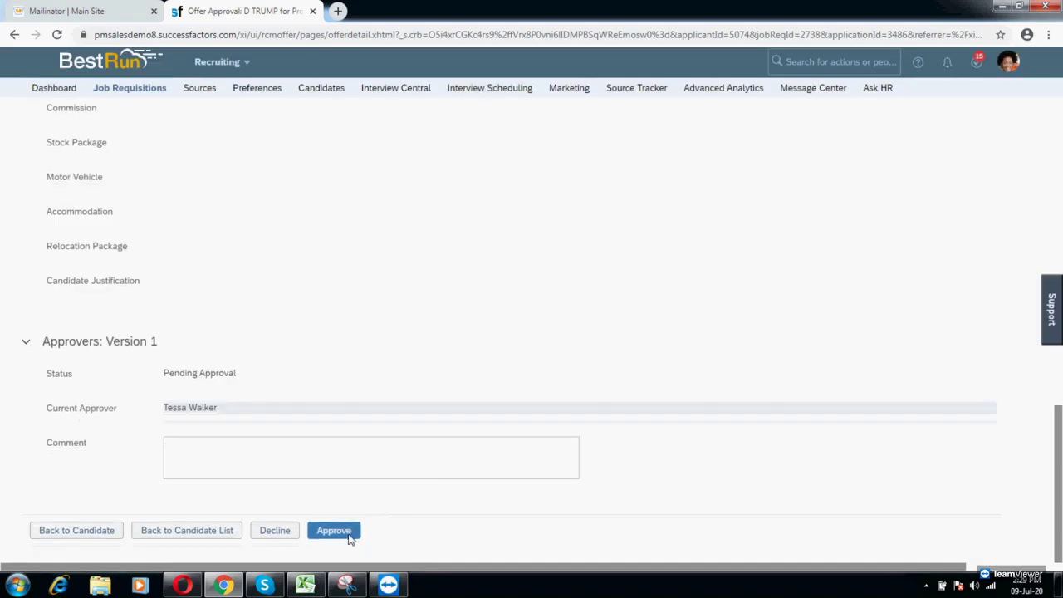
{"action": "left_click", "coordinate": [341, 534]}
{"action": "left_click", "coordinate": [641, 381]}
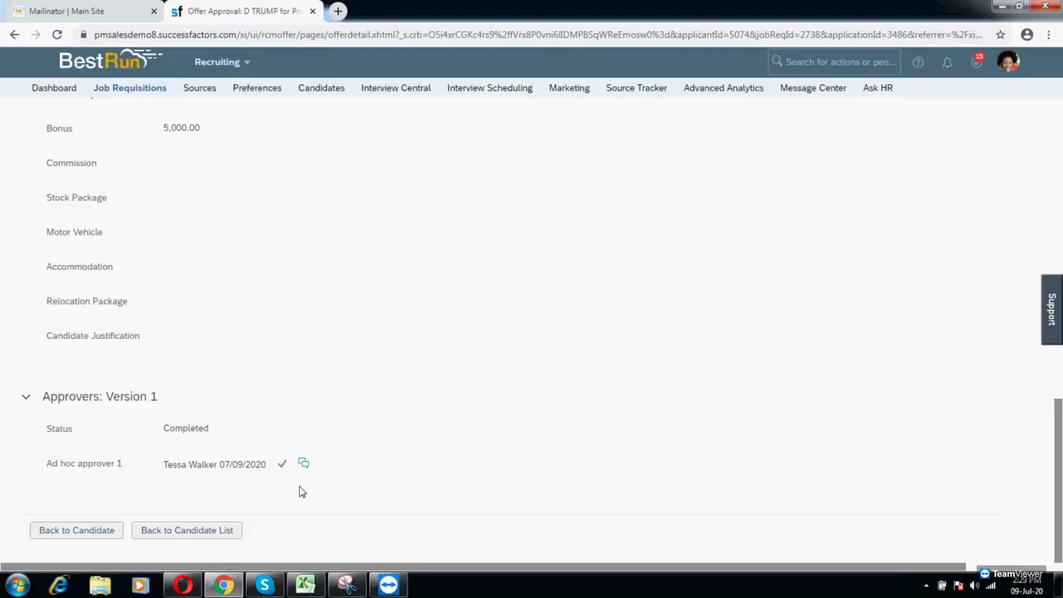
{"action": "left_click", "coordinate": [237, 530]}
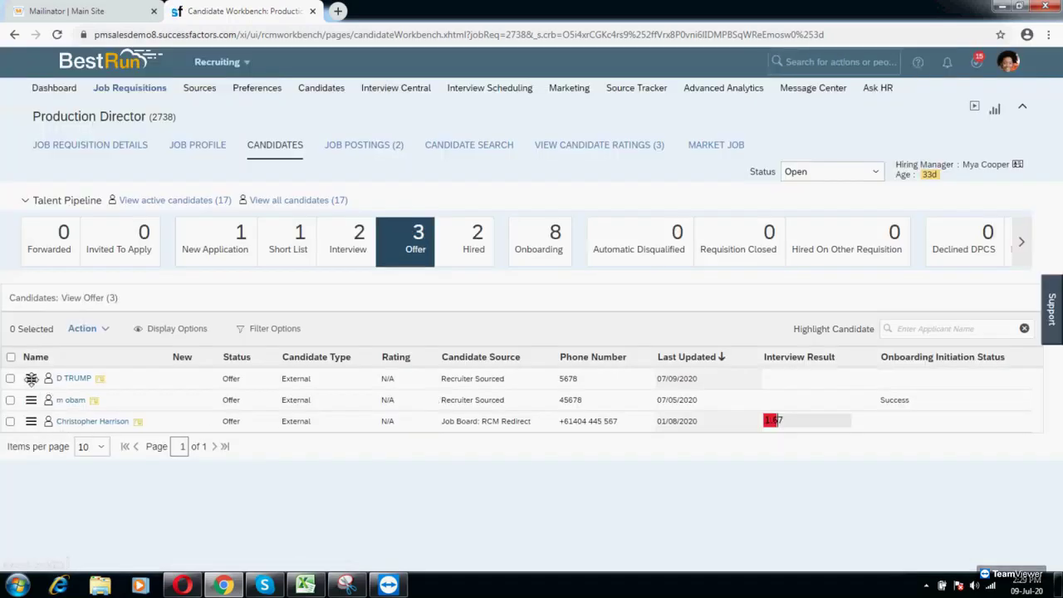
Step: Move the new hire from Offer into Onboarding and open their record from the Onboarding stage
{"action": "left_click_drag", "start_coordinate": [31, 378], "coordinate": [540, 256]}
{"action": "left_click", "coordinate": [721, 469]}
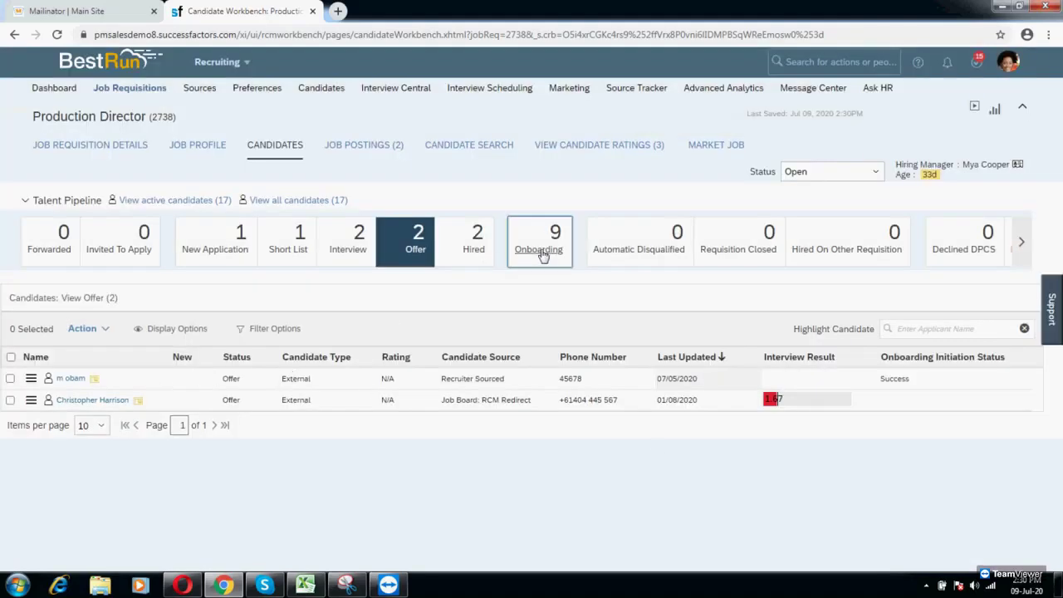
{"action": "left_click", "coordinate": [540, 249]}
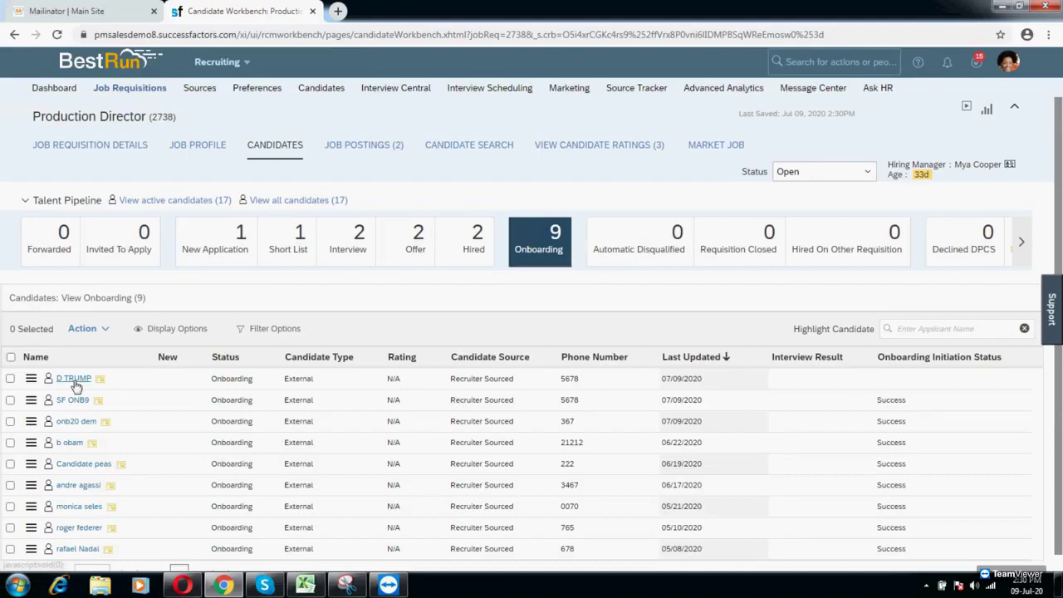
{"action": "left_click", "coordinate": [88, 380]}
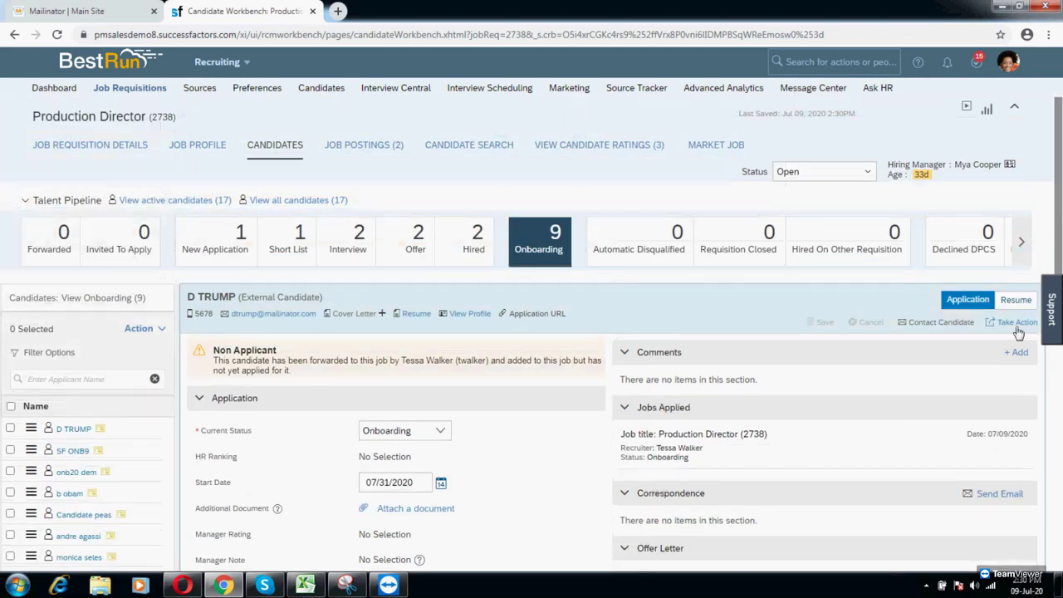
Step: Initiate Onboarding for the new hire, confirm it, and dismiss the OnBoarding Status message
{"action": "left_click", "coordinate": [1016, 321]}
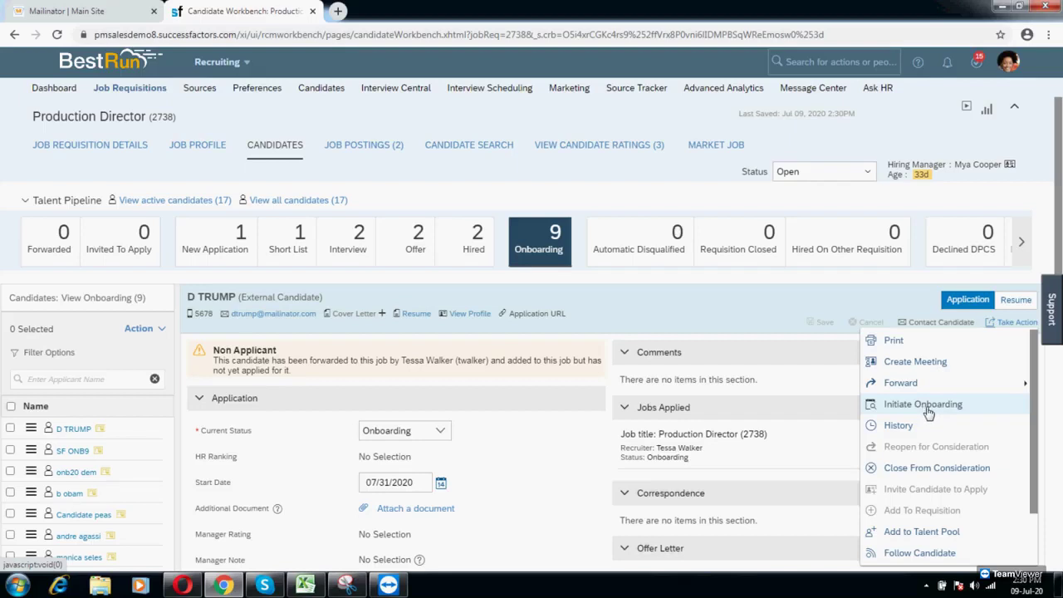
{"action": "left_click", "coordinate": [924, 406]}
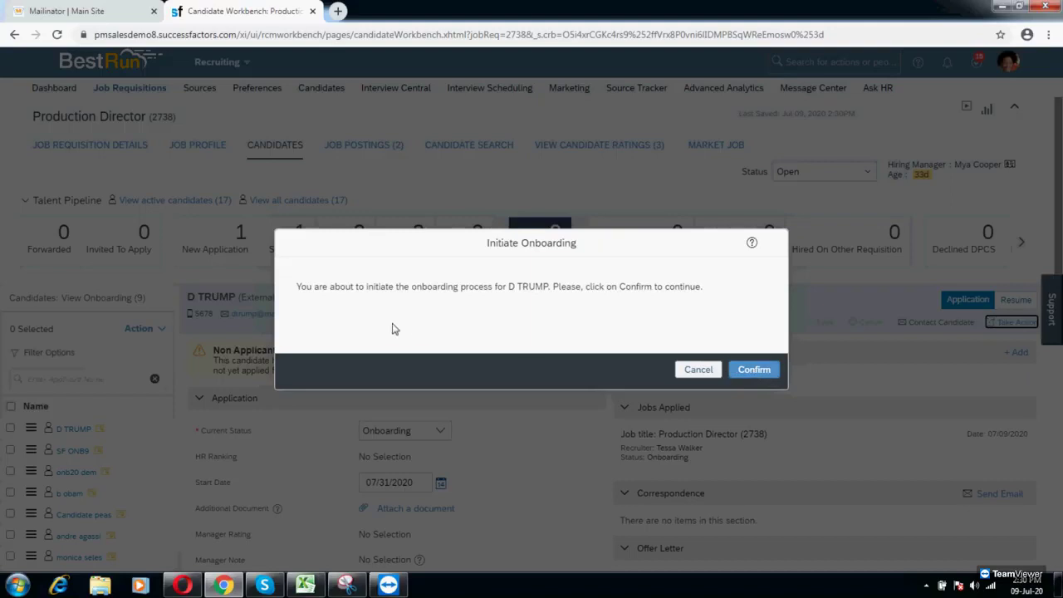
{"action": "left_click_drag", "start_coordinate": [304, 288], "coordinate": [694, 290]}
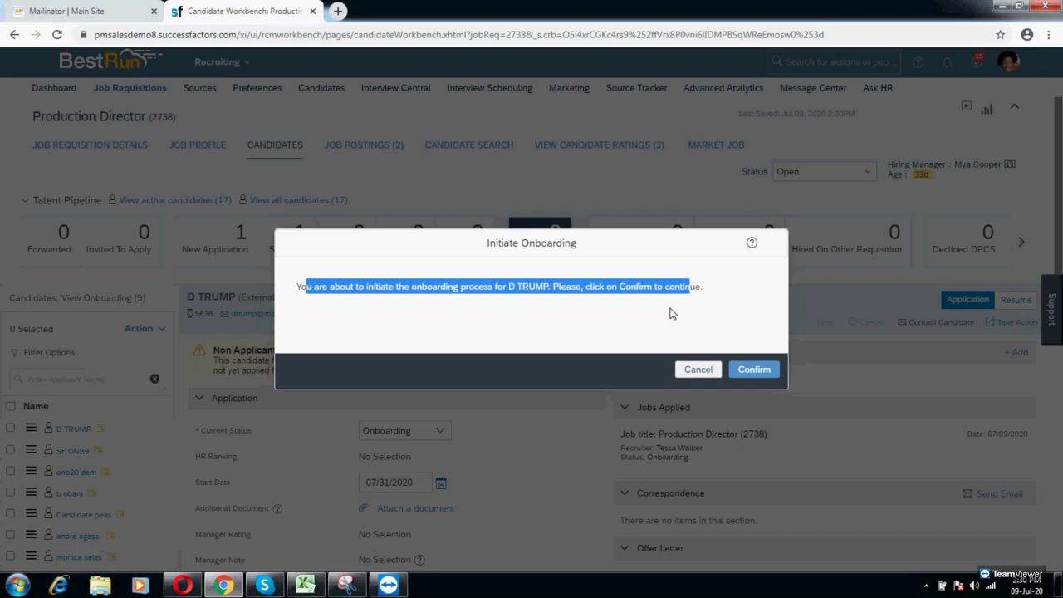
{"action": "left_click", "coordinate": [746, 369]}
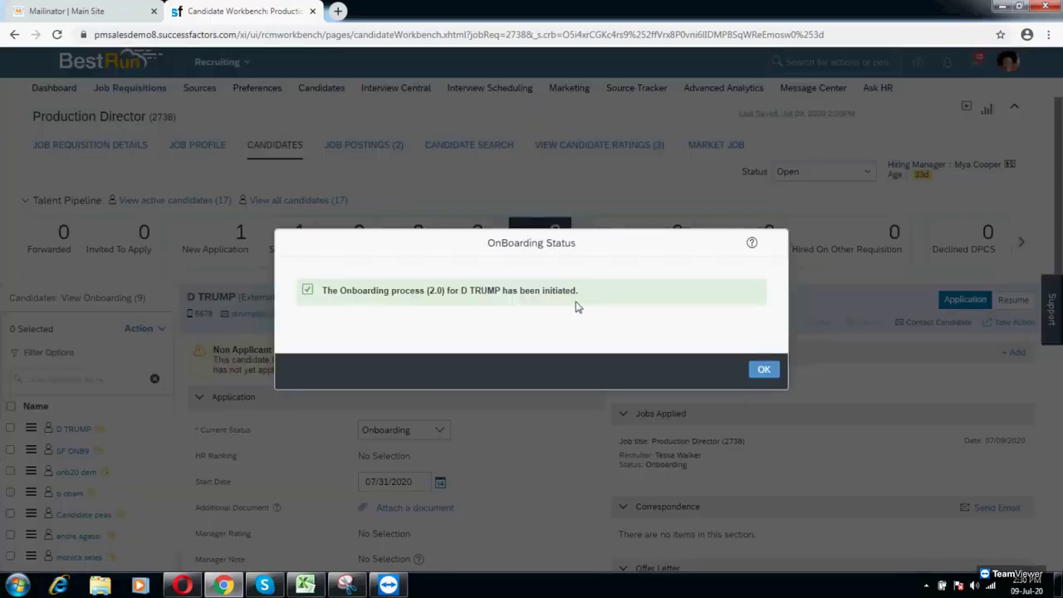
{"action": "left_click", "coordinate": [768, 375]}
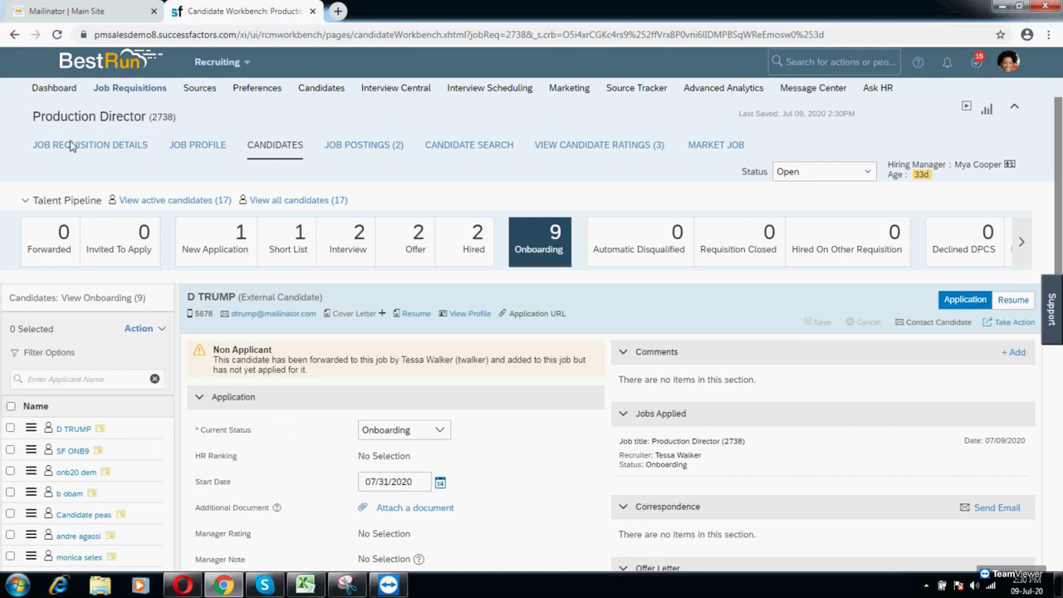
Step: Read the Best Run Recruiting email in Mailinator, then return to the SuccessFactors candidate page
{"action": "left_click", "coordinate": [56, 7]}
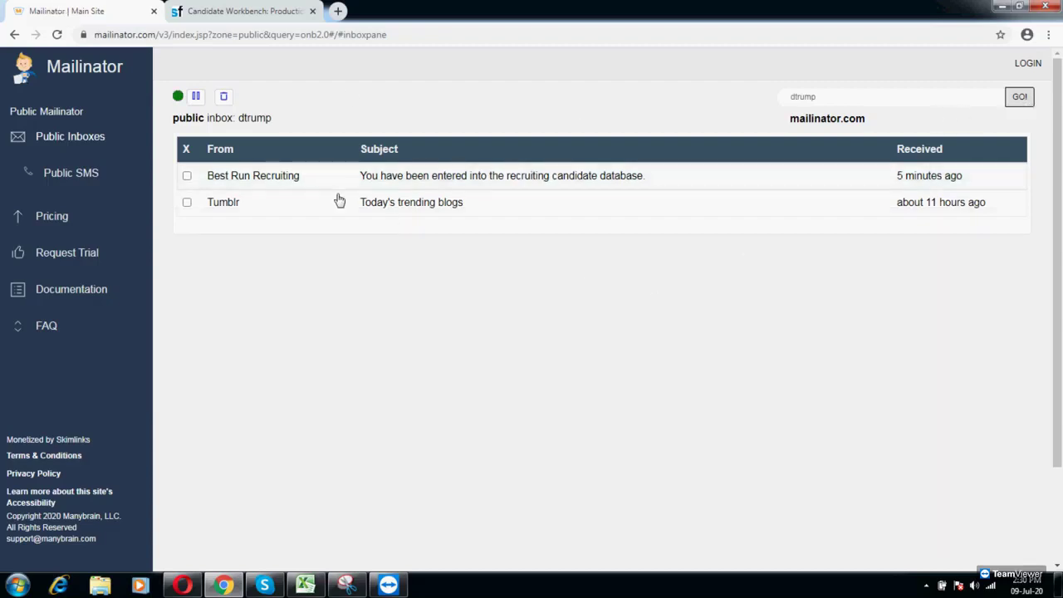
{"action": "left_click", "coordinate": [519, 184]}
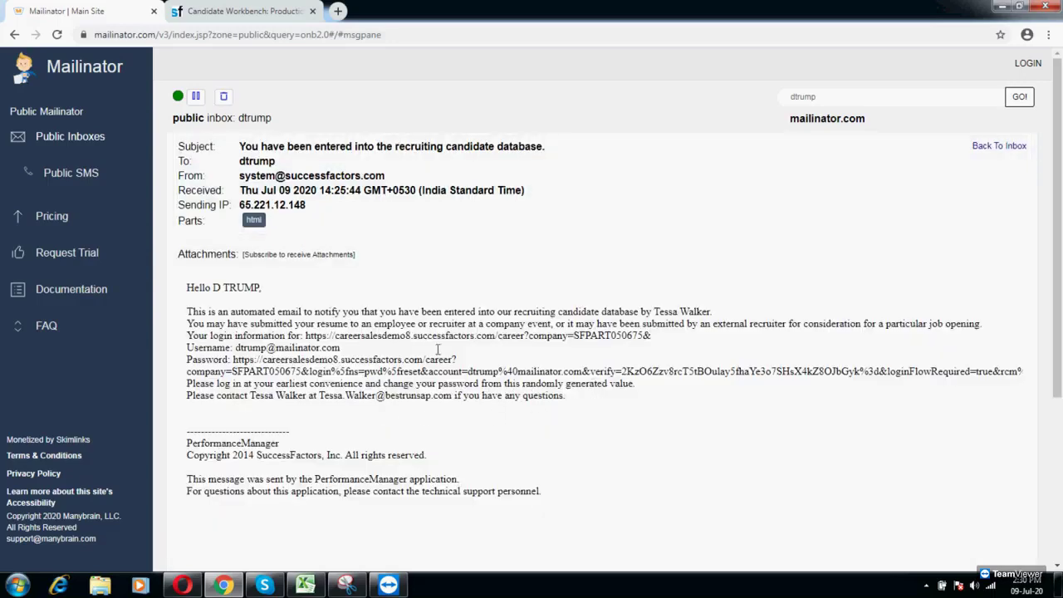
{"action": "key", "text": "ctrl+Tab"}
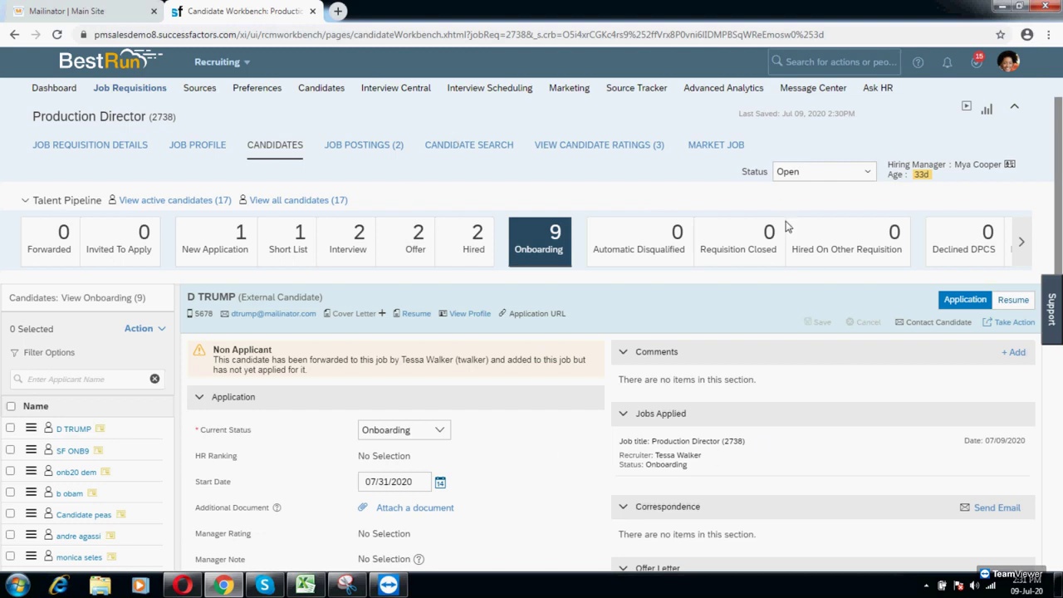
{"action": "left_click", "coordinate": [305, 585]}
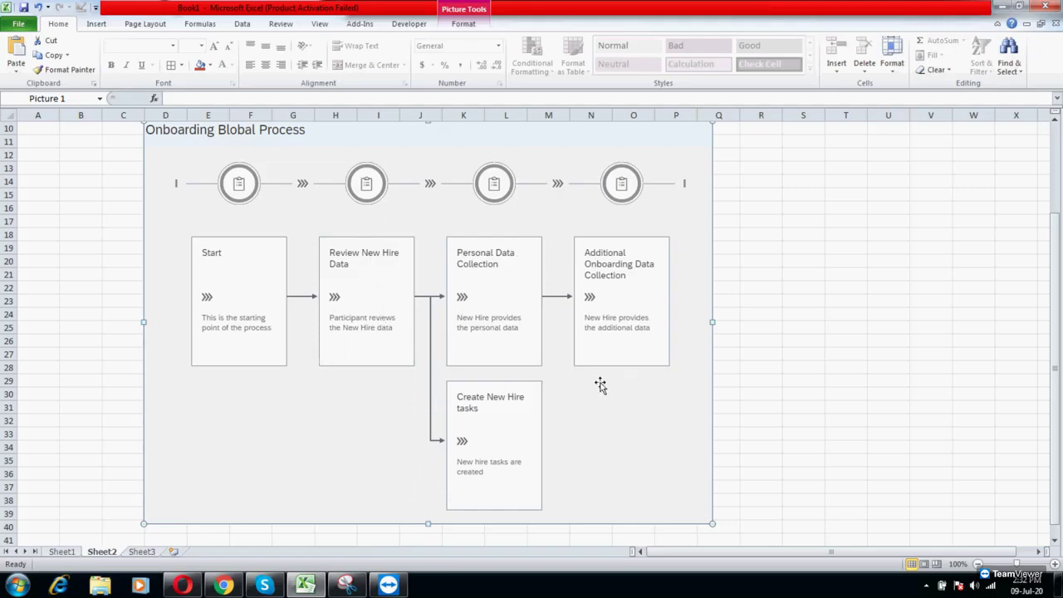
{"action": "left_click", "coordinate": [233, 586]}
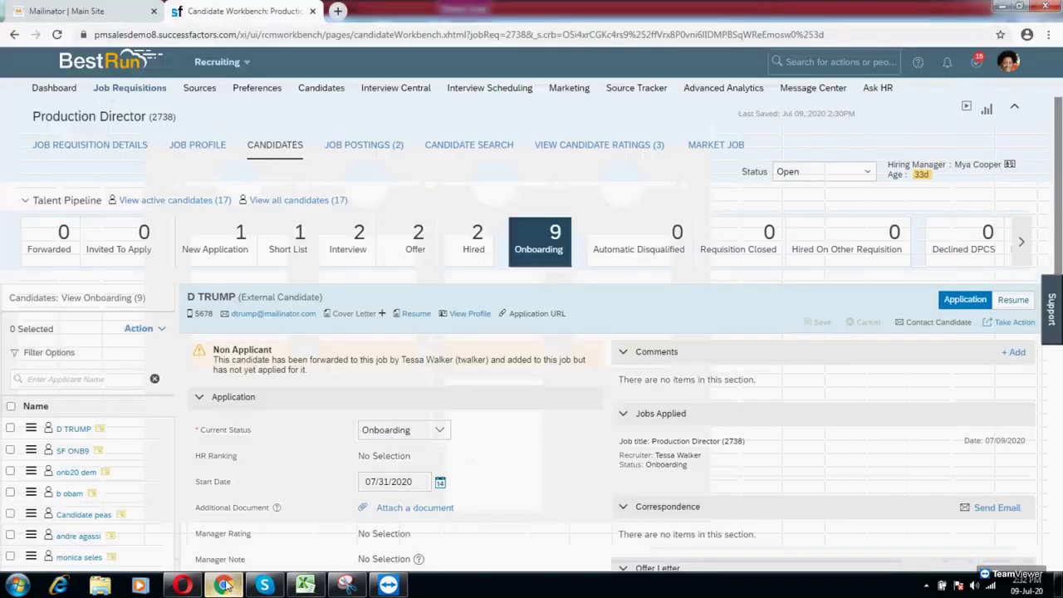
Step: Use Proxy Now to act on behalf of the hiring manager
{"action": "left_click", "coordinate": [1010, 63]}
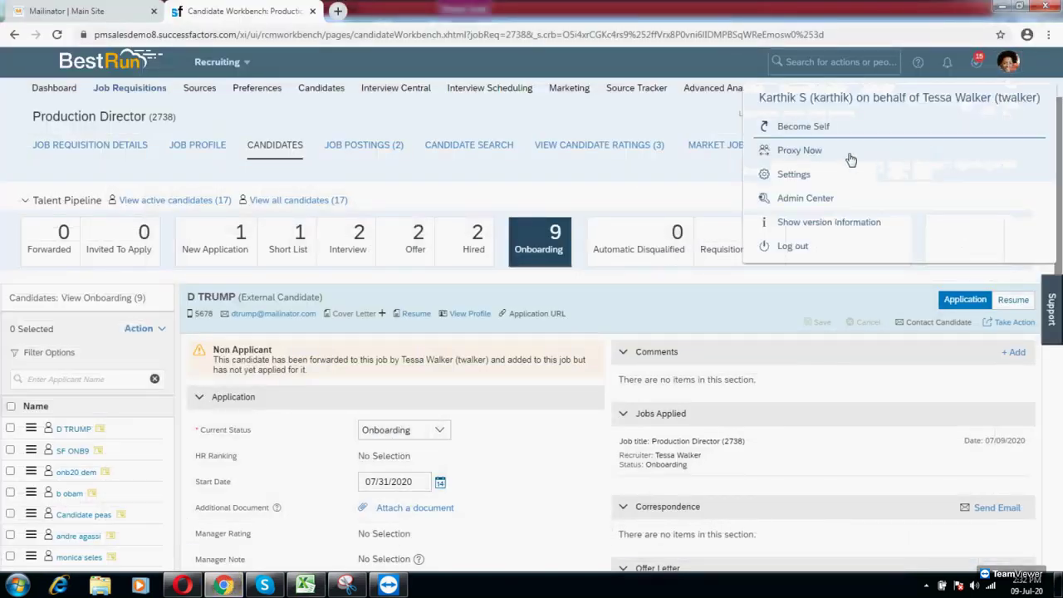
{"action": "left_click", "coordinate": [800, 151]}
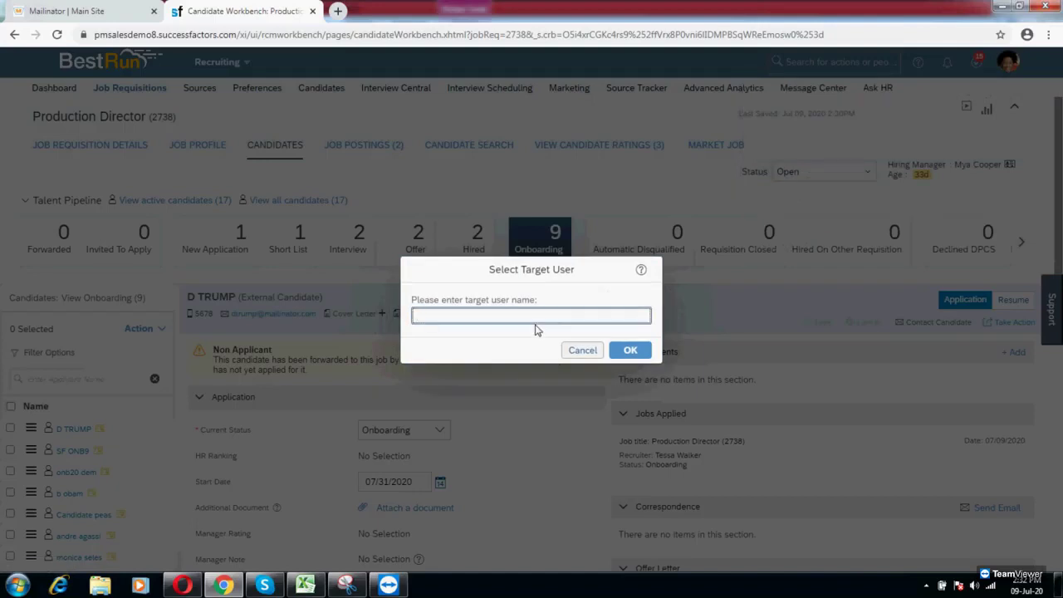
{"action": "type", "text": "mya"}
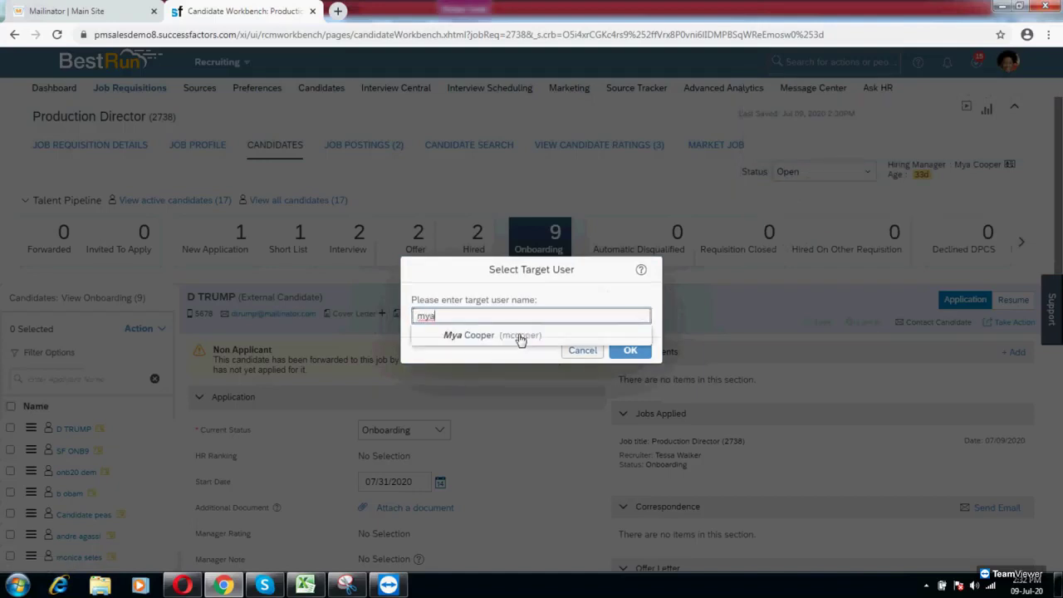
{"action": "left_click", "coordinate": [499, 338]}
{"action": "left_click", "coordinate": [628, 350]}
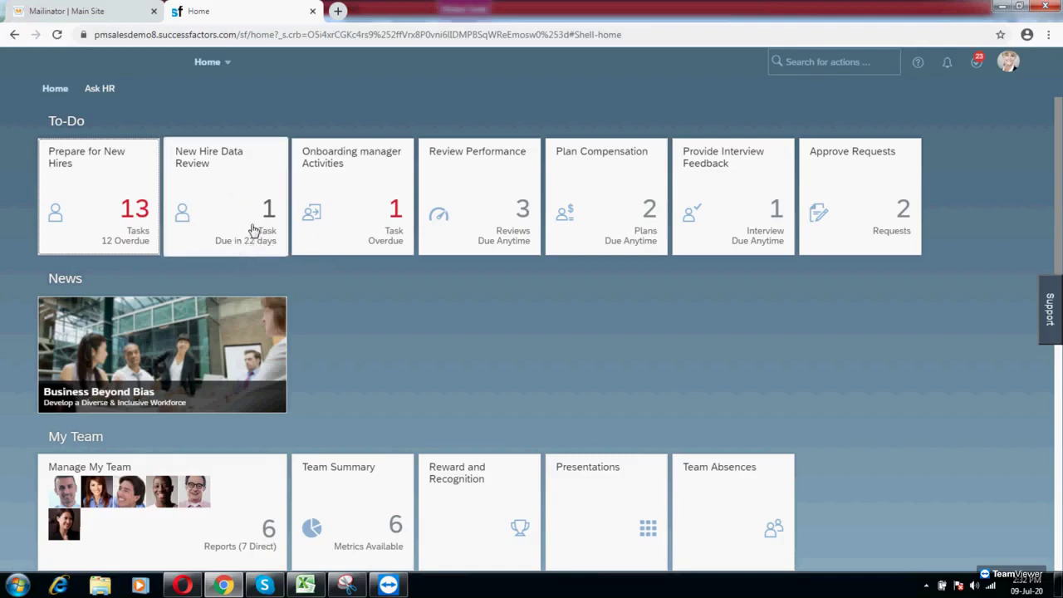
Step: Open the new hire's New Hire Data Review task to bring up the Provide Personal Data form
{"action": "left_click", "coordinate": [208, 214]}
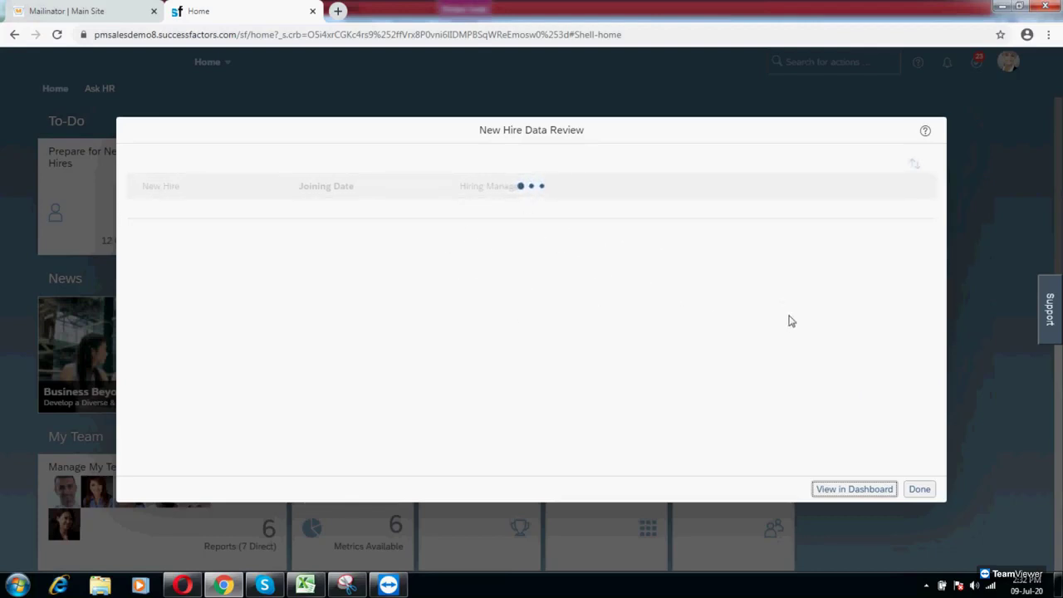
{"action": "left_click", "coordinate": [737, 213]}
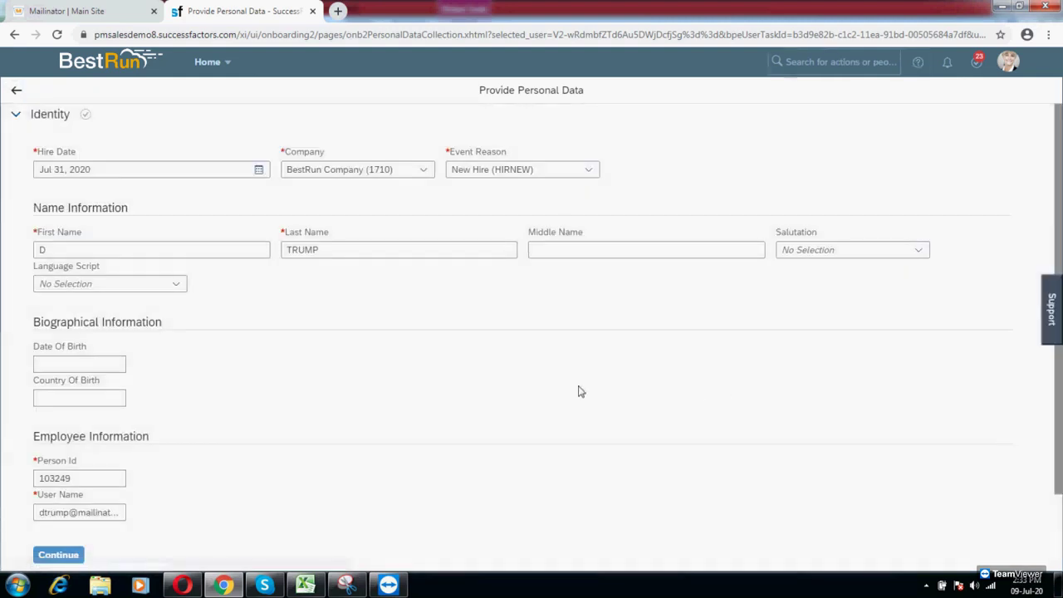
Step: Set the company to BestRun (10000) and continue past the Identity section
{"action": "left_click", "coordinate": [424, 173]}
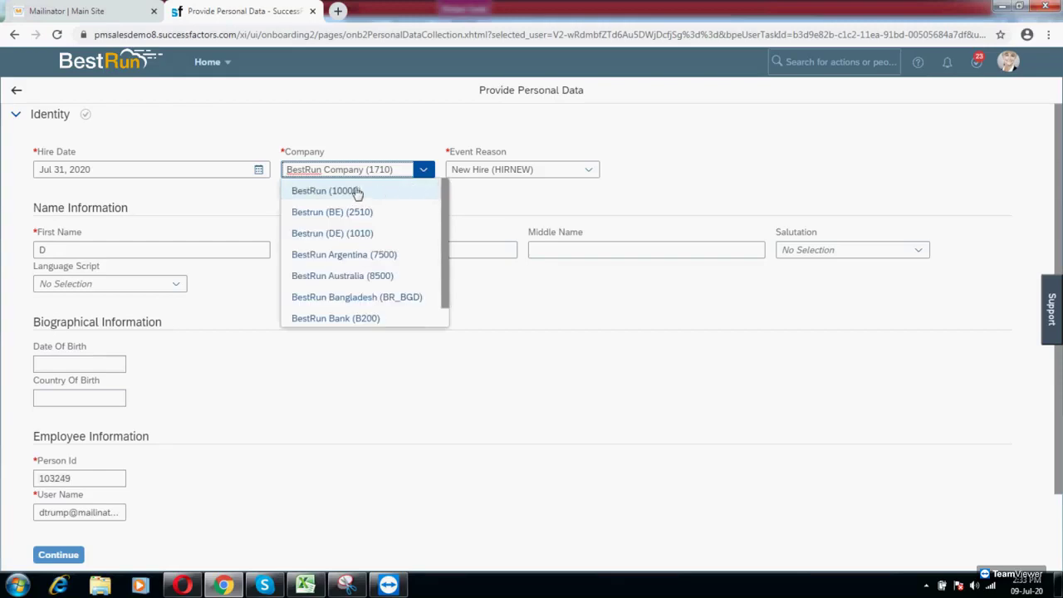
{"action": "left_click", "coordinate": [351, 191]}
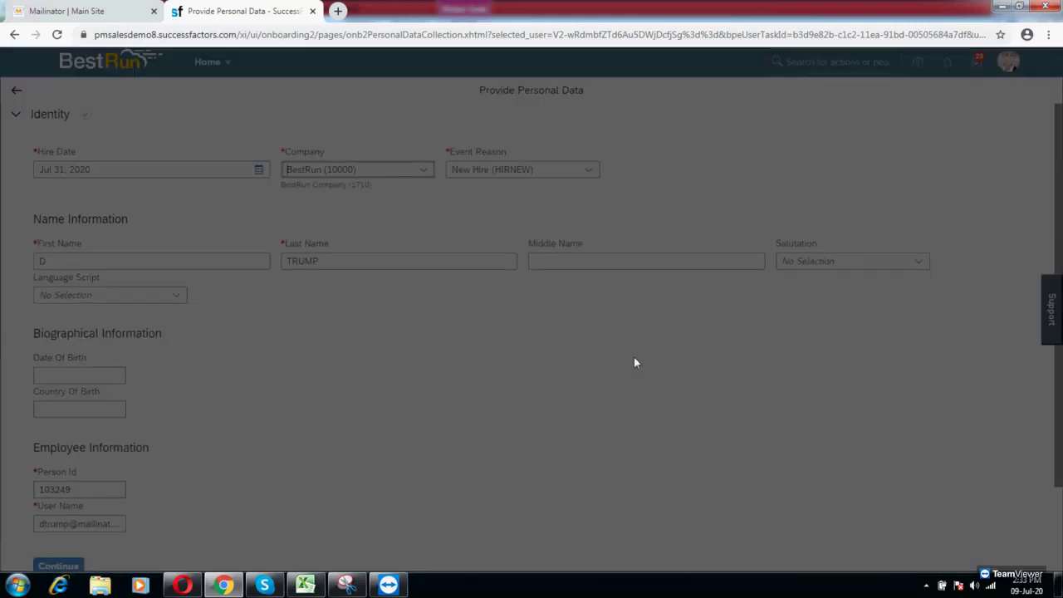
{"action": "scroll", "coordinate": [619, 366], "scroll_direction": "down", "scroll_amount": 1}
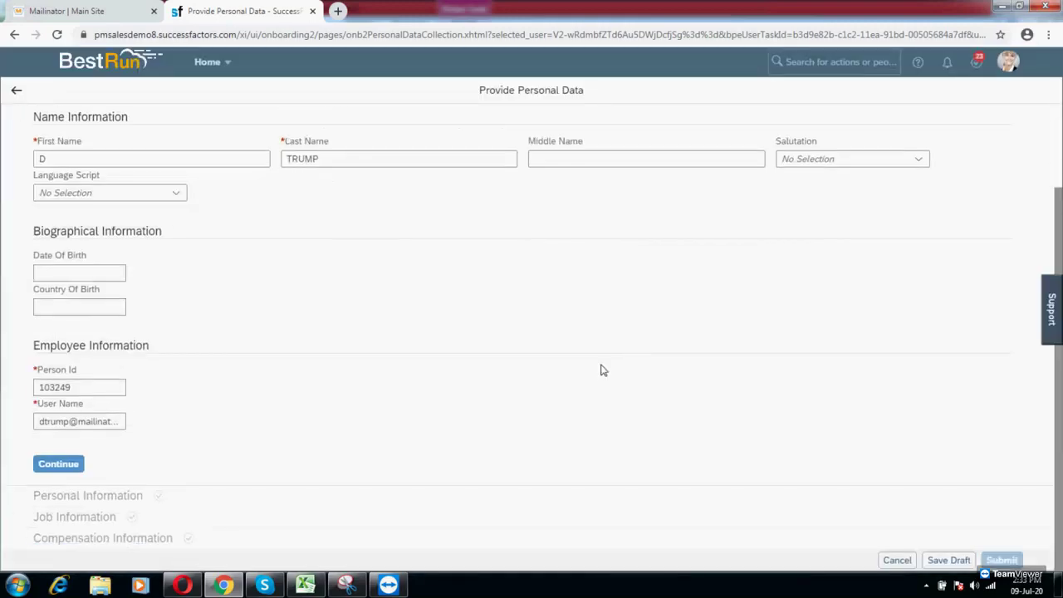
{"action": "left_click", "coordinate": [63, 466]}
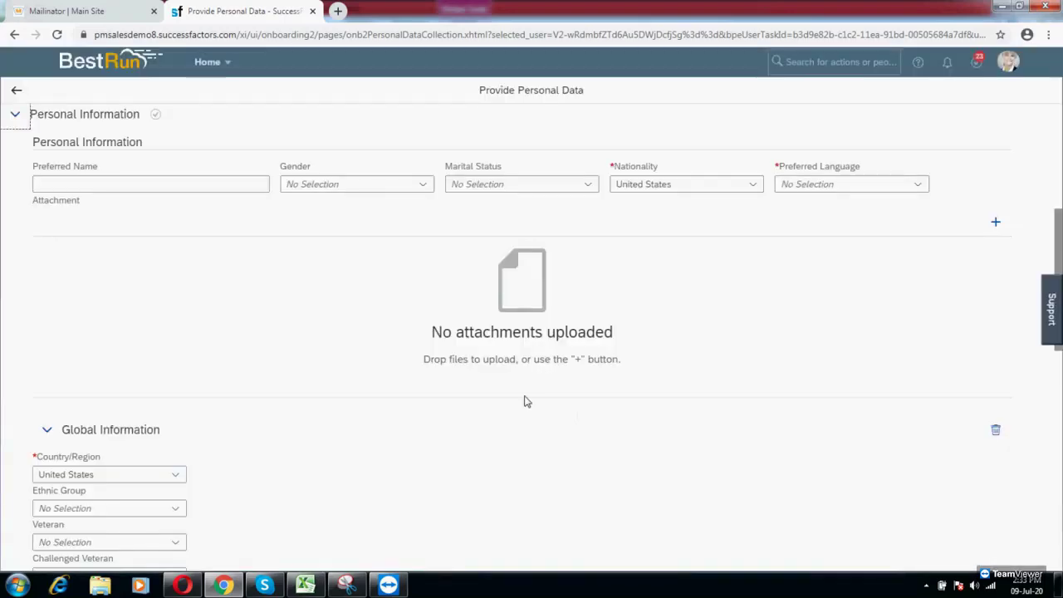
Step: Make the personal email primary and remove the empty home address
{"action": "scroll", "coordinate": [702, 371], "scroll_direction": "down", "scroll_amount": 5}
{"action": "scroll", "coordinate": [694, 368], "scroll_direction": "down", "scroll_amount": 4}
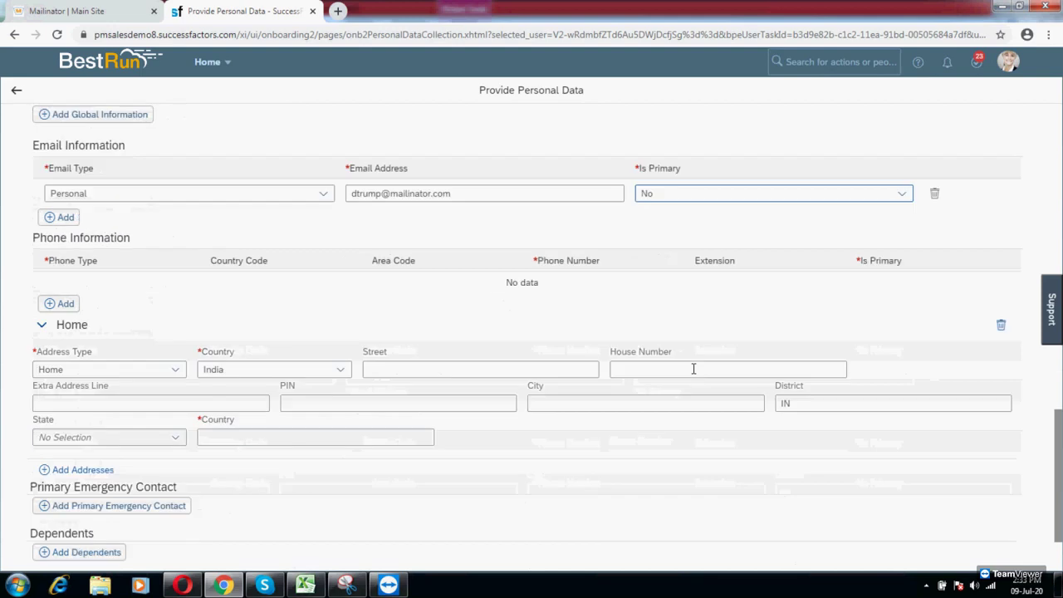
{"action": "left_click", "coordinate": [912, 202]}
{"action": "left_click", "coordinate": [765, 238]}
{"action": "scroll", "coordinate": [523, 321], "scroll_direction": "down", "scroll_amount": 1}
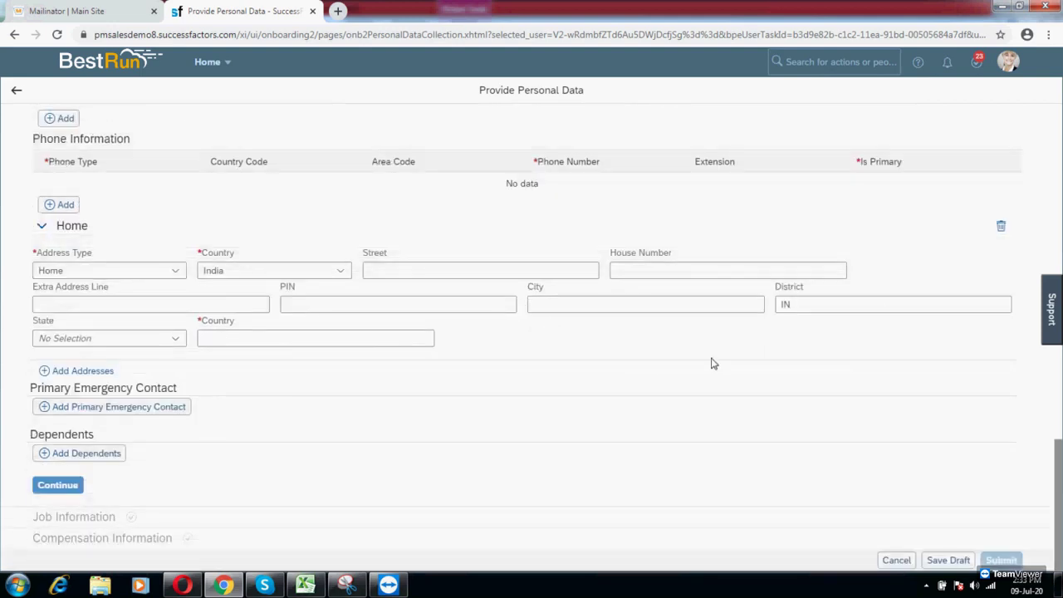
{"action": "left_click", "coordinate": [1001, 228]}
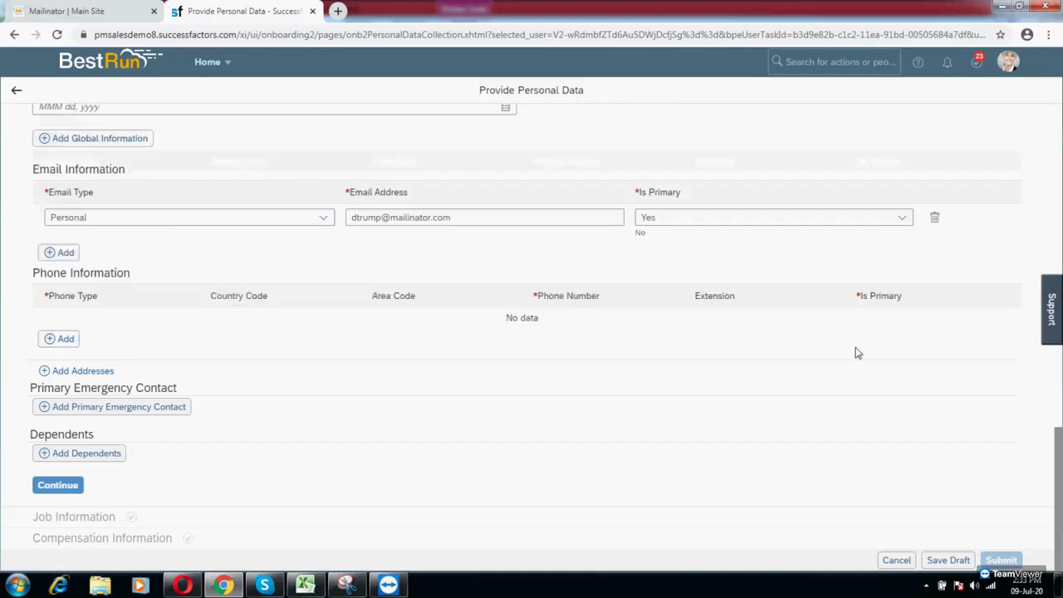
Step: Set the preferred language to English (US) and continue to Job Information
{"action": "scroll", "coordinate": [723, 441], "scroll_direction": "up", "scroll_amount": 15}
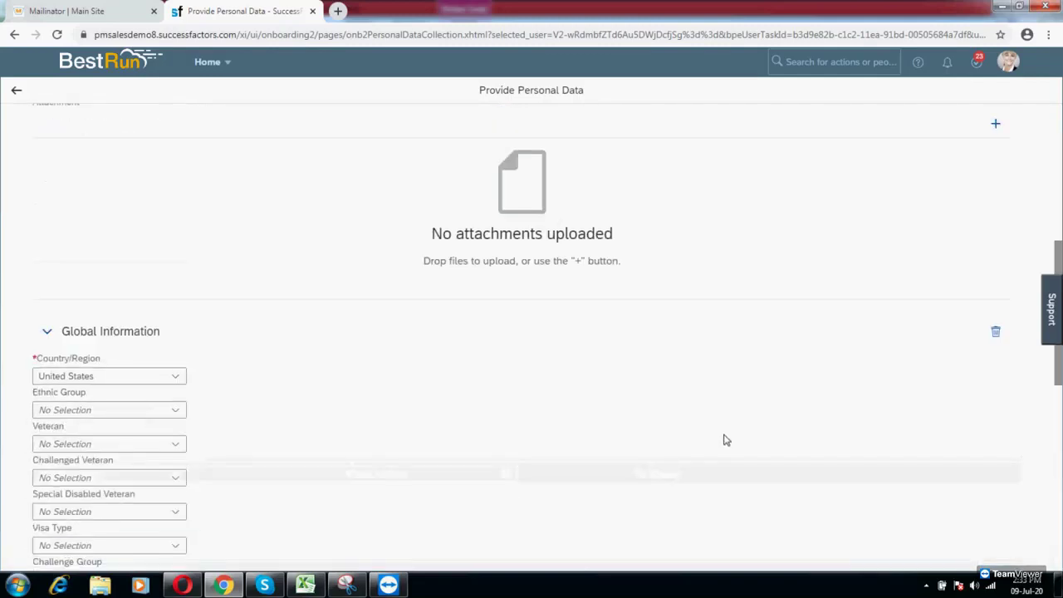
{"action": "left_click", "coordinate": [917, 417]}
{"action": "type", "text": "en"}
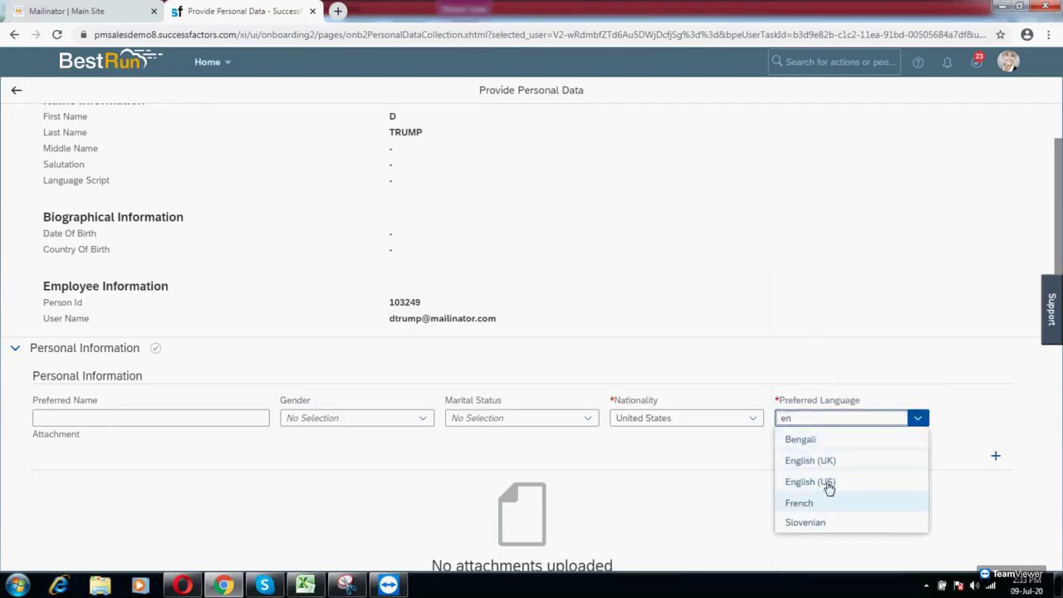
{"action": "left_click", "coordinate": [828, 484]}
{"action": "scroll", "coordinate": [683, 449], "scroll_direction": "down", "scroll_amount": 4}
{"action": "scroll", "coordinate": [681, 454], "scroll_direction": "down", "scroll_amount": 10}
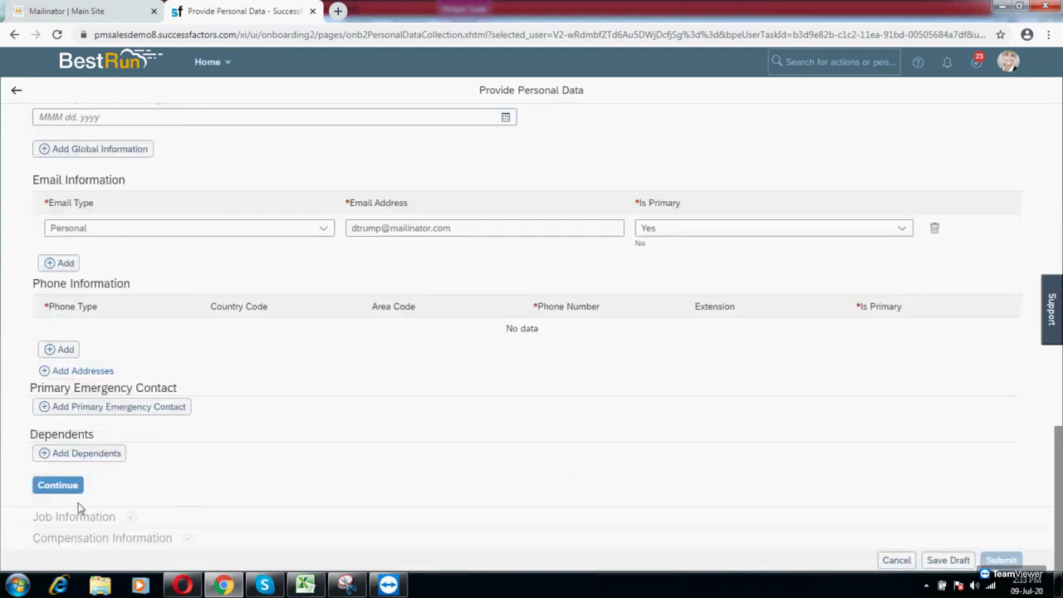
{"action": "left_click", "coordinate": [57, 485]}
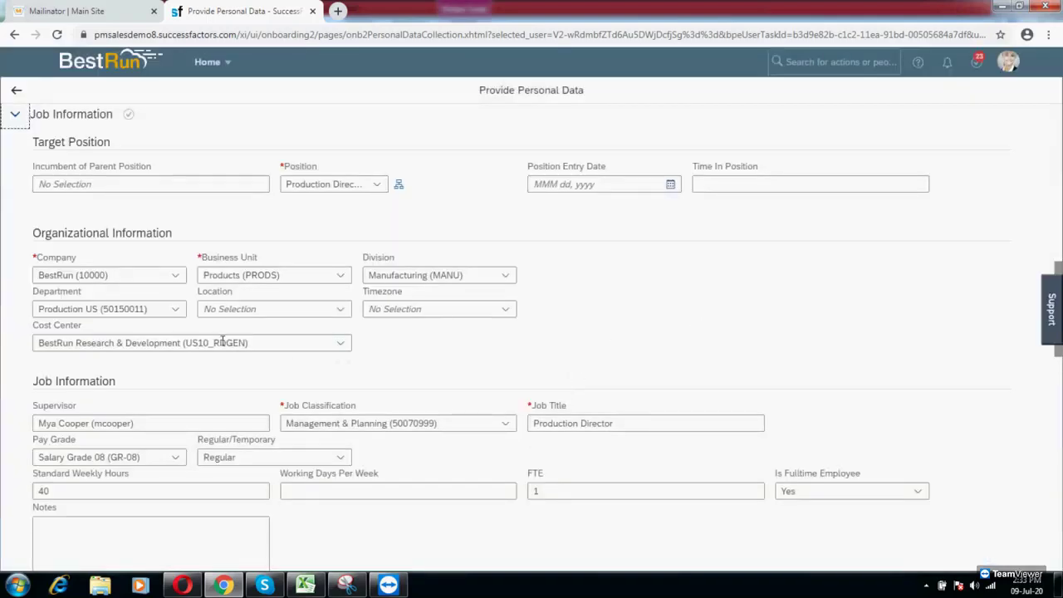
Step: Set the department to Production (5000133) and the cost center to HR IT
{"action": "left_click", "coordinate": [175, 309]}
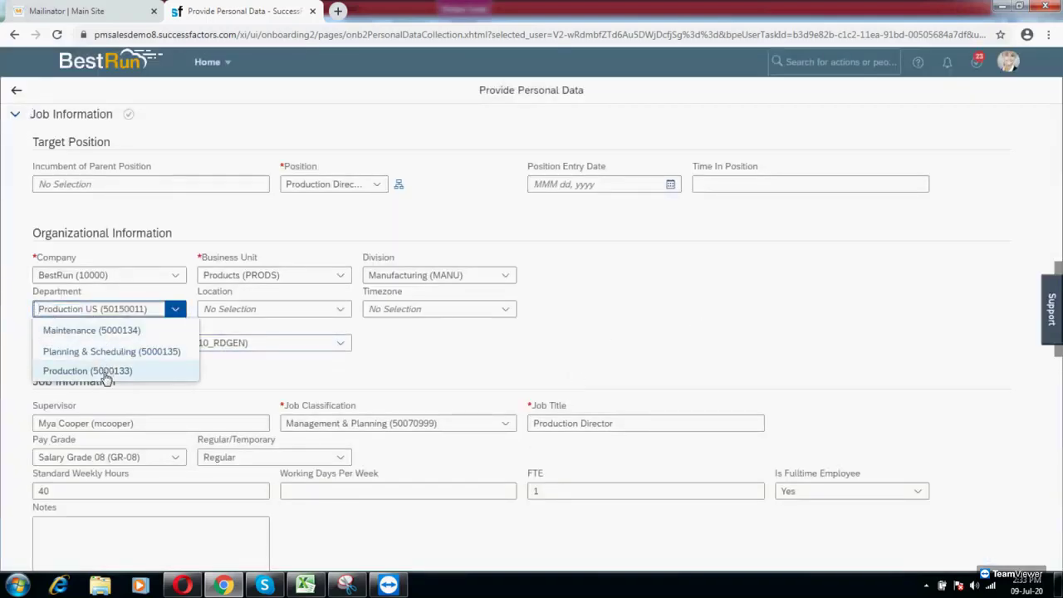
{"action": "left_click", "coordinate": [106, 372]}
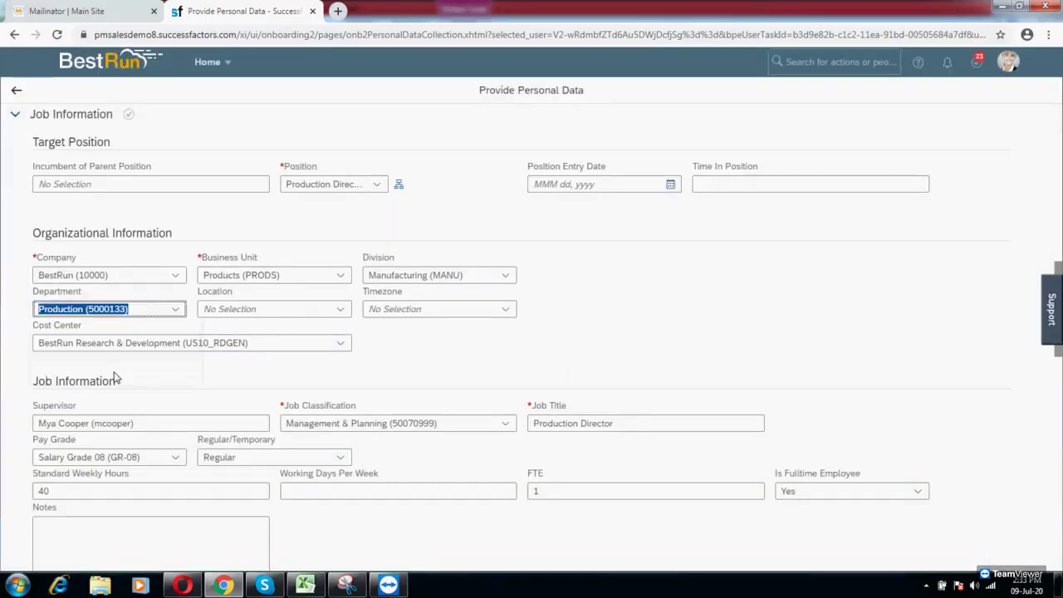
{"action": "left_click", "coordinate": [341, 357]}
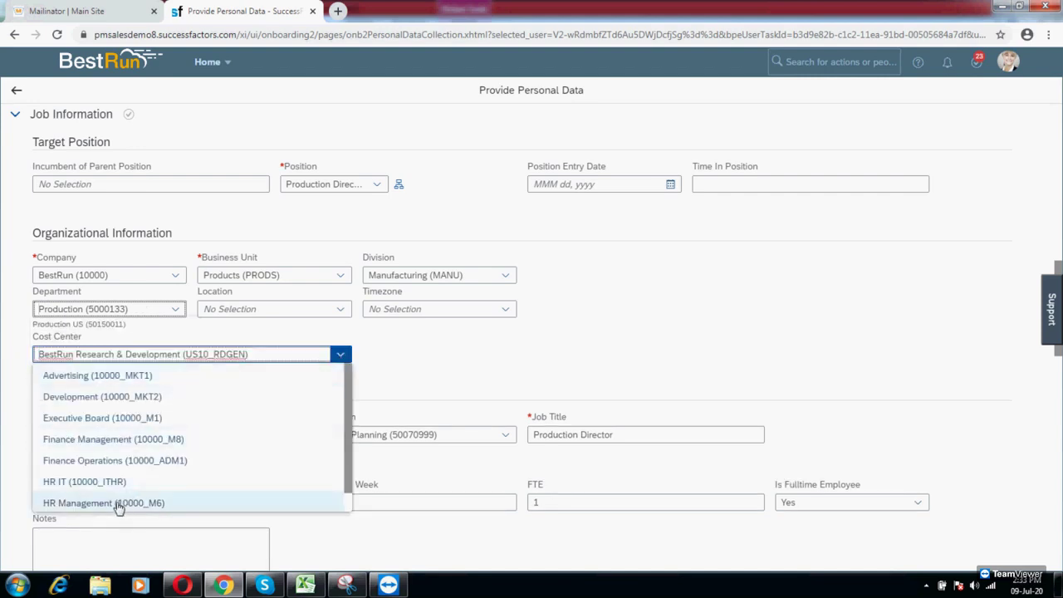
{"action": "left_click", "coordinate": [117, 483]}
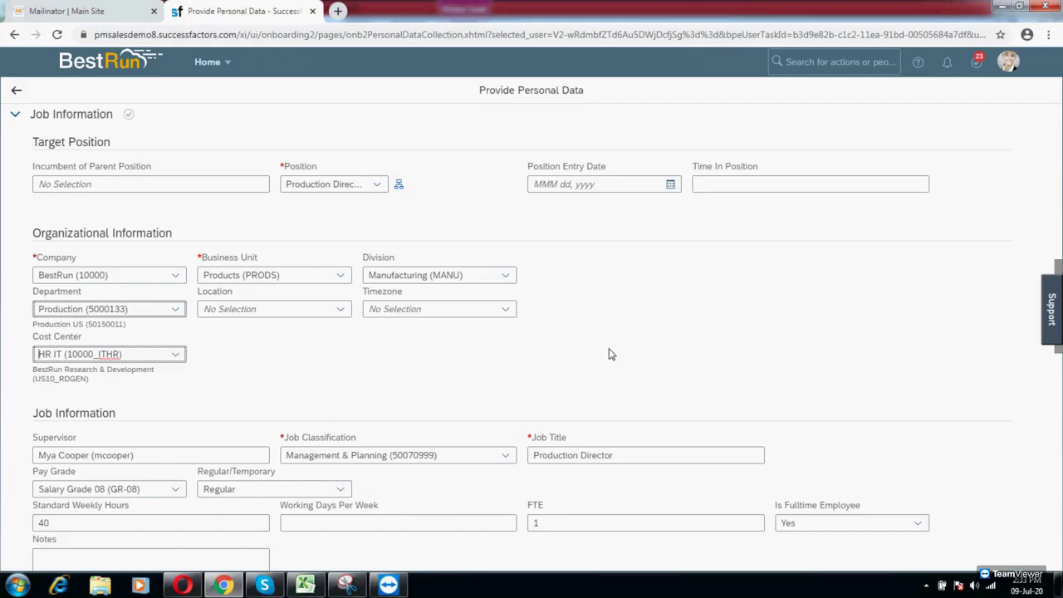
Step: Set work schedule NORM and time recording variant Duration, then continue to Compensation
{"action": "scroll", "coordinate": [608, 354], "scroll_direction": "down", "scroll_amount": 8}
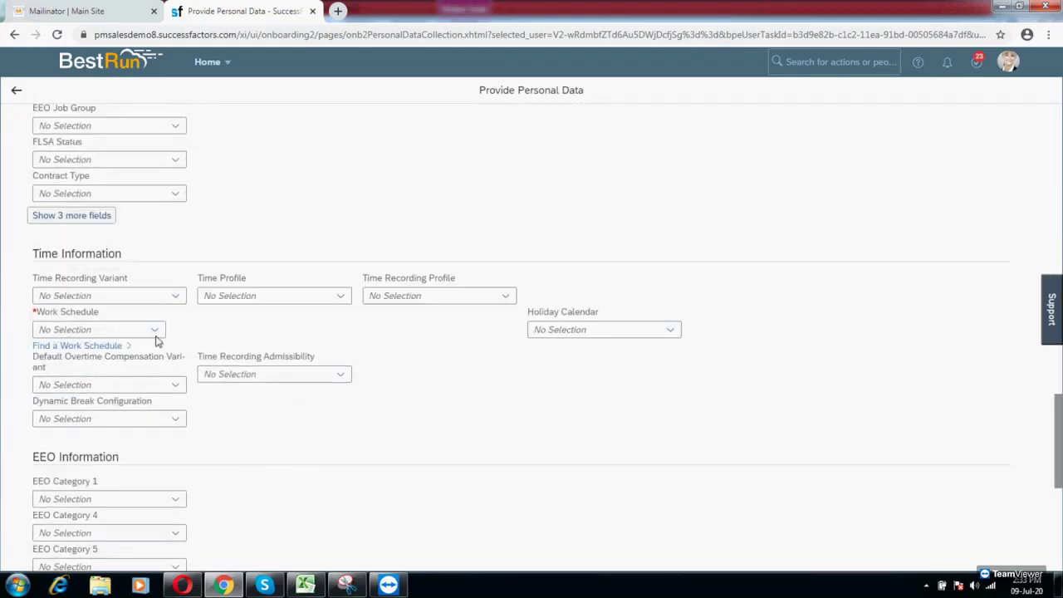
{"action": "left_click", "coordinate": [155, 337]}
{"action": "scroll", "coordinate": [154, 457], "scroll_direction": "down", "scroll_amount": 1}
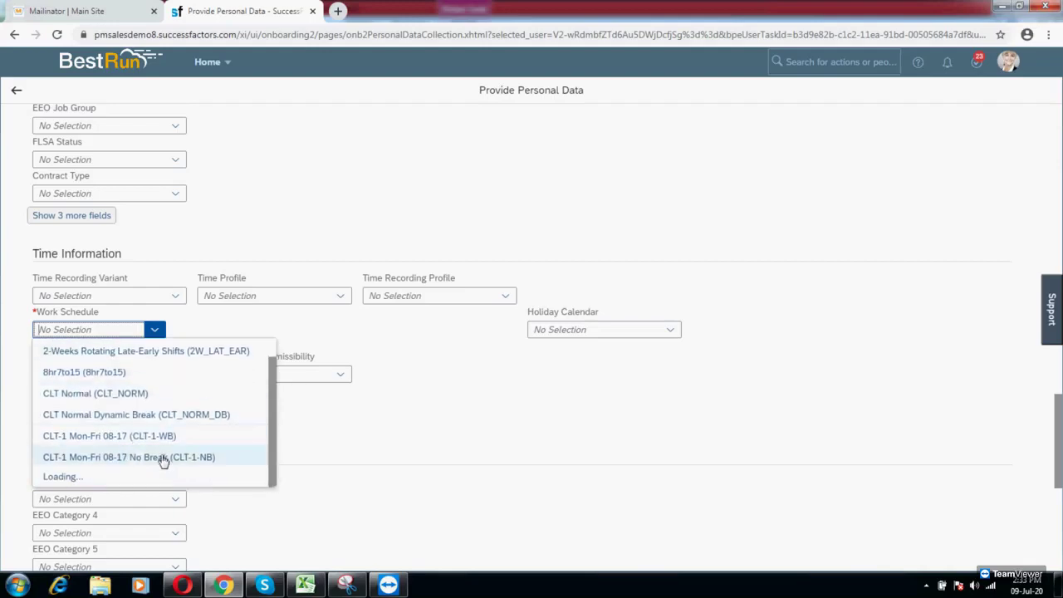
{"action": "left_click", "coordinate": [103, 482]}
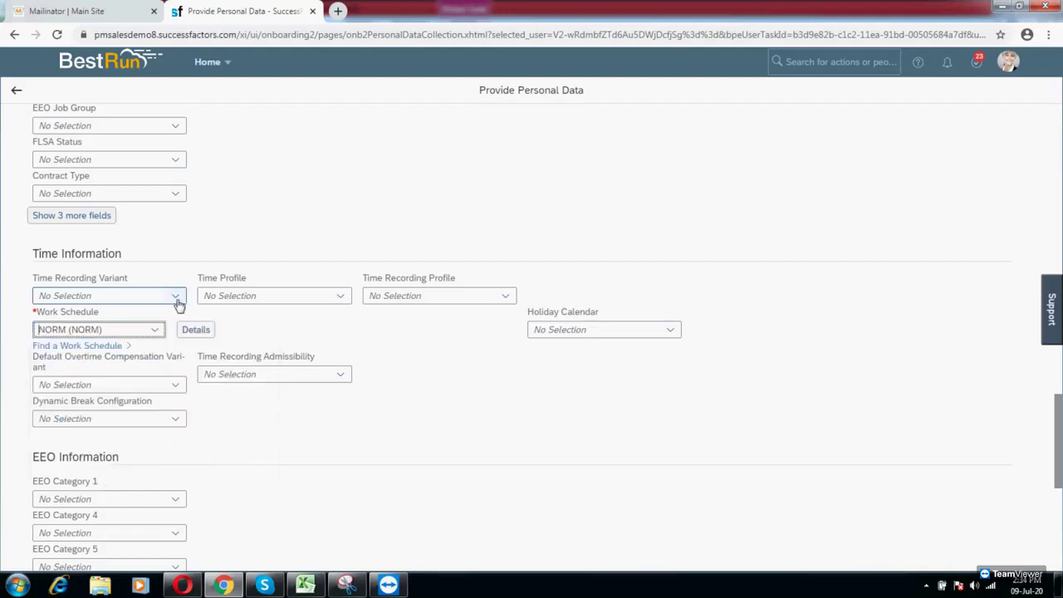
{"action": "left_click", "coordinate": [174, 296]}
{"action": "left_click", "coordinate": [75, 338]}
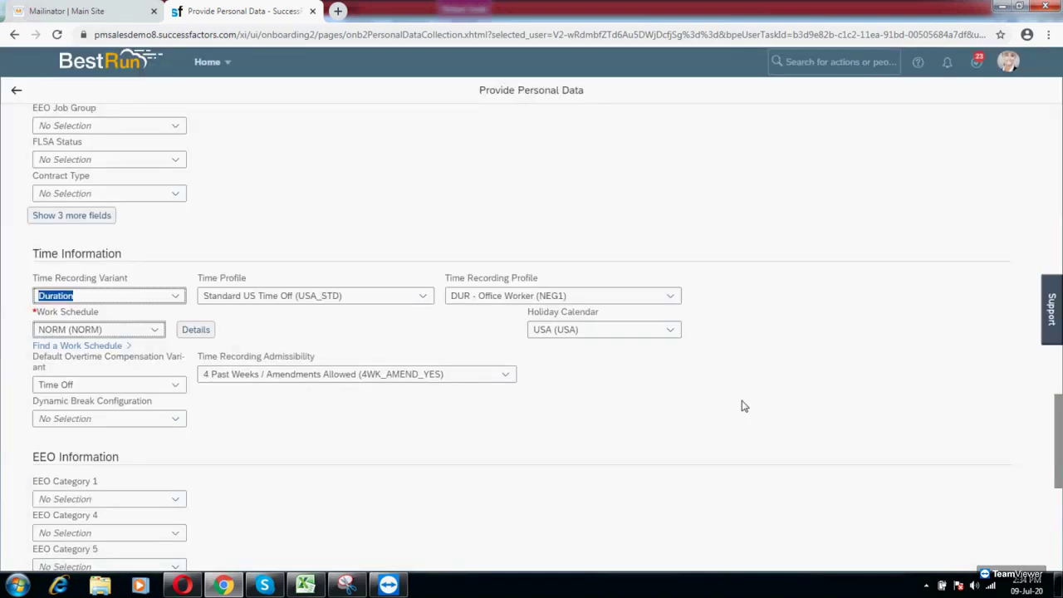
{"action": "scroll", "coordinate": [740, 406], "scroll_direction": "down", "scroll_amount": 5}
{"action": "left_click", "coordinate": [58, 508]}
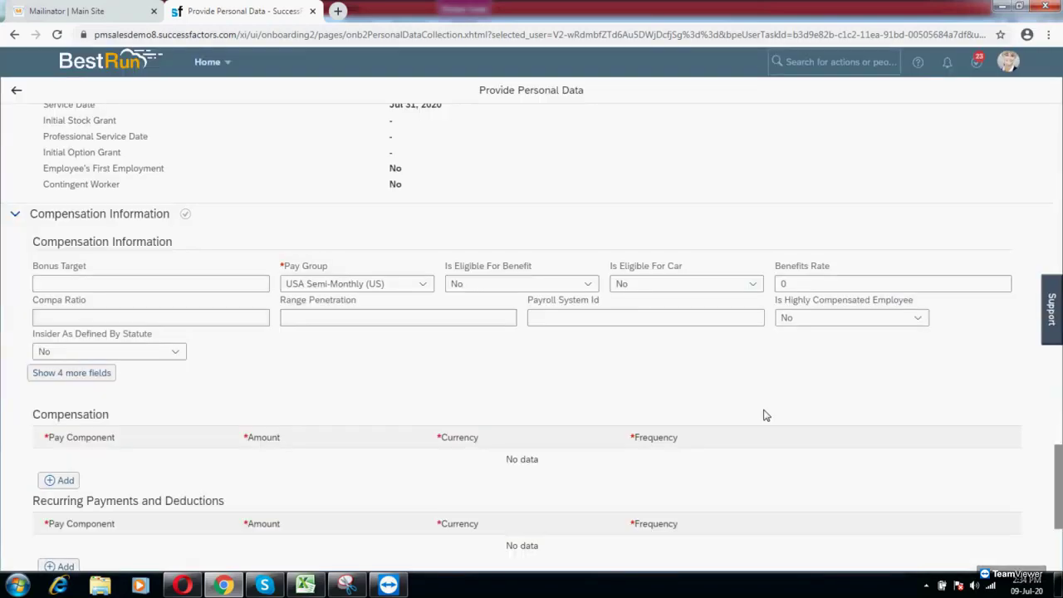
Step: Submit the completed personal data form from the bottom of Compensation Information
{"action": "scroll", "coordinate": [772, 424], "scroll_direction": "down", "scroll_amount": 3}
{"action": "left_click", "coordinate": [995, 554]}
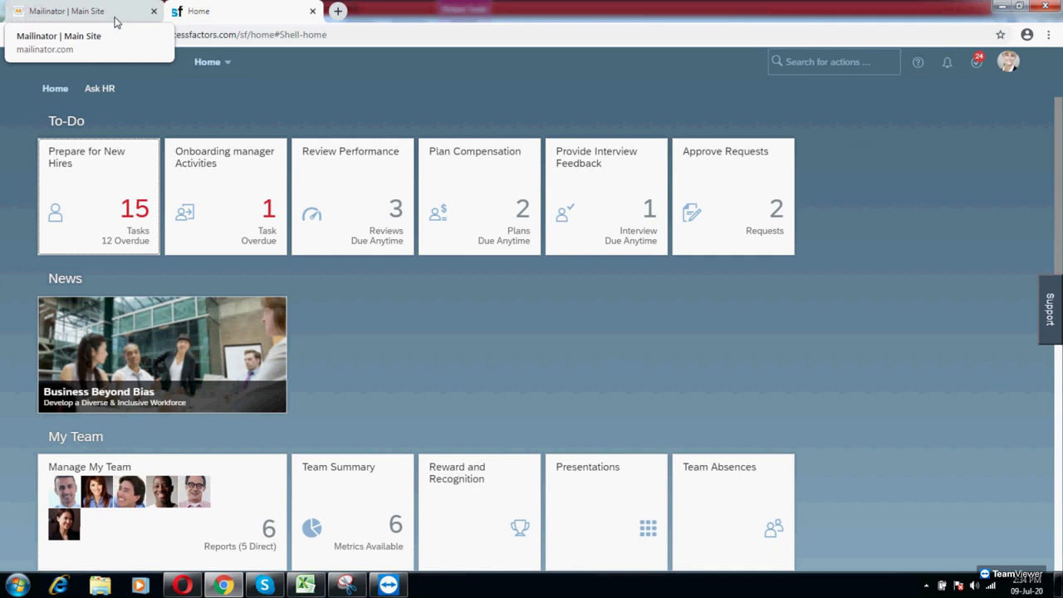
Step: Open the Welcome to the Onboarding Application email in Mailinator and bring up the password-reset link's options
{"action": "left_click", "coordinate": [116, 22]}
{"action": "left_click", "coordinate": [1006, 99]}
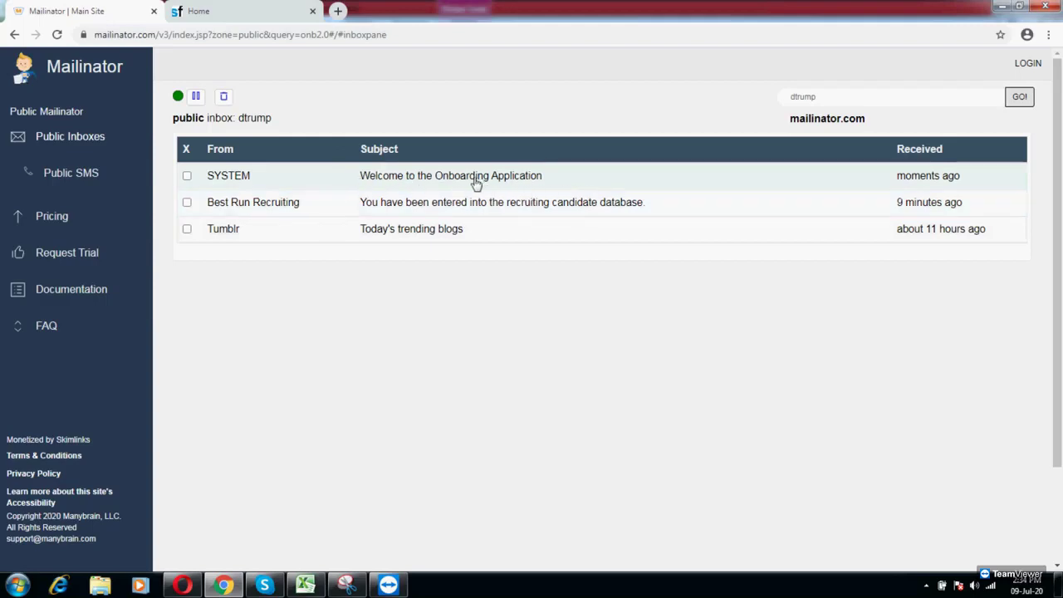
{"action": "left_click", "coordinate": [476, 183]}
{"action": "scroll", "coordinate": [360, 274], "scroll_direction": "down", "scroll_amount": 2}
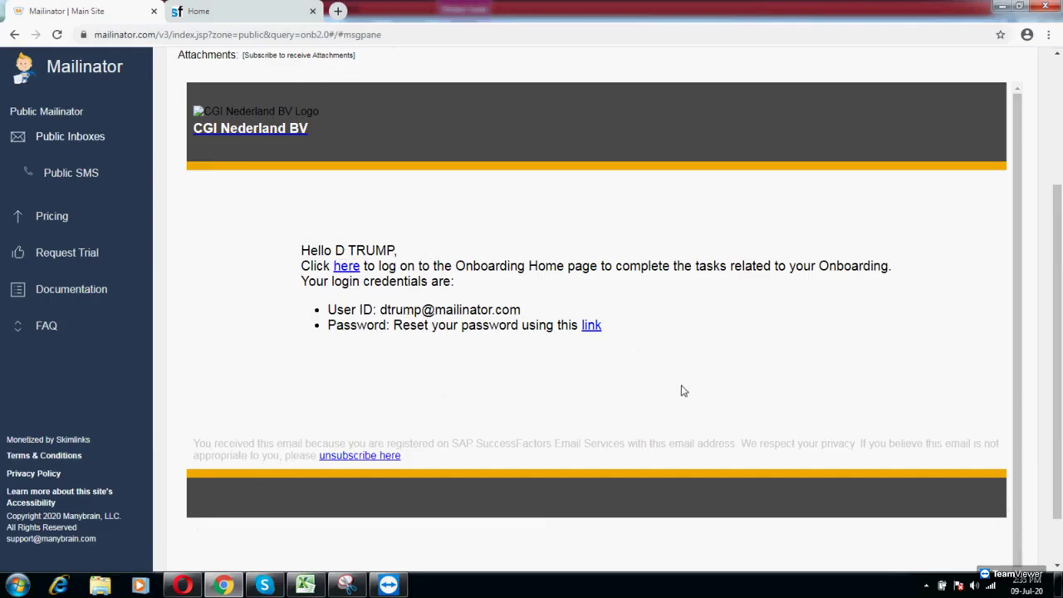
{"action": "right_click", "coordinate": [591, 326]}
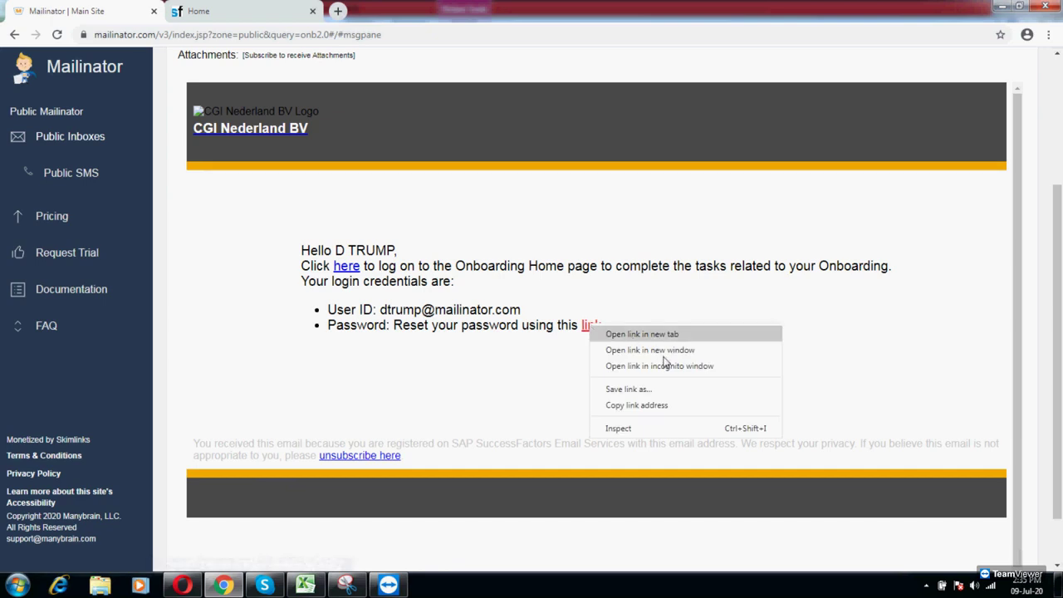
Step: Open the emailed password-reset link in the Opera login browser
{"action": "left_click", "coordinate": [637, 406]}
{"action": "left_click", "coordinate": [183, 585]}
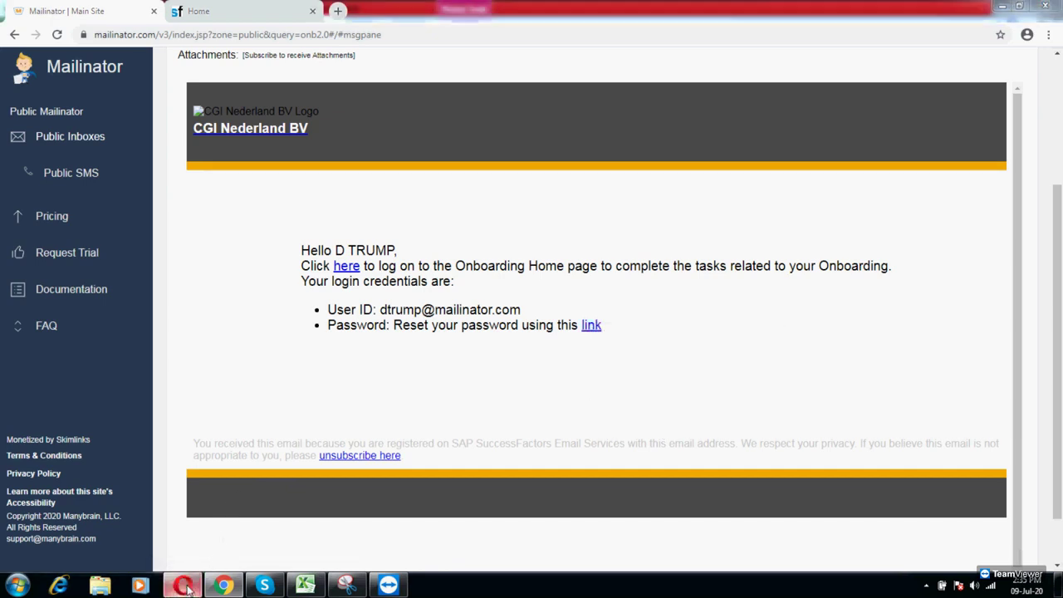
{"action": "left_click", "coordinate": [260, 33]}
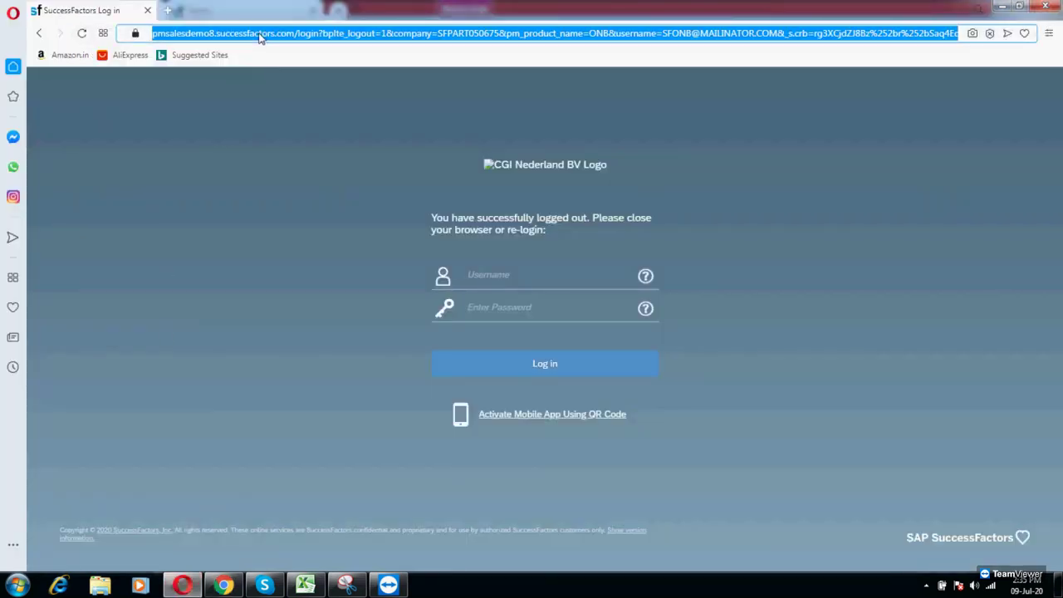
{"action": "key", "text": "ctrl+v"}
{"action": "key", "text": "Return"}
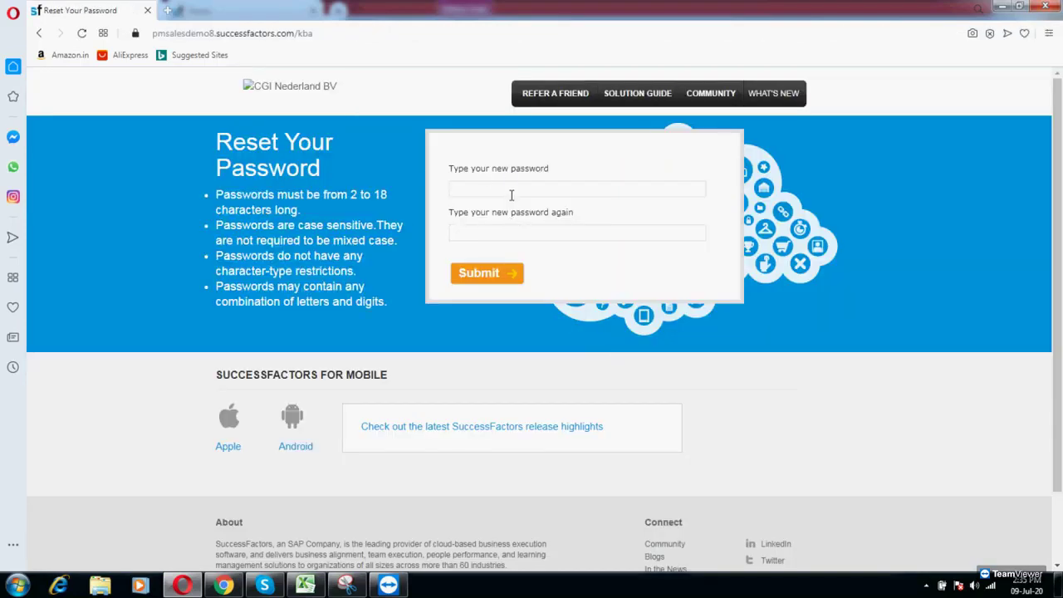
Step: Enter and confirm the new password, save it, then check the onboarding email for the user ID
{"action": "left_click", "coordinate": [511, 196]}
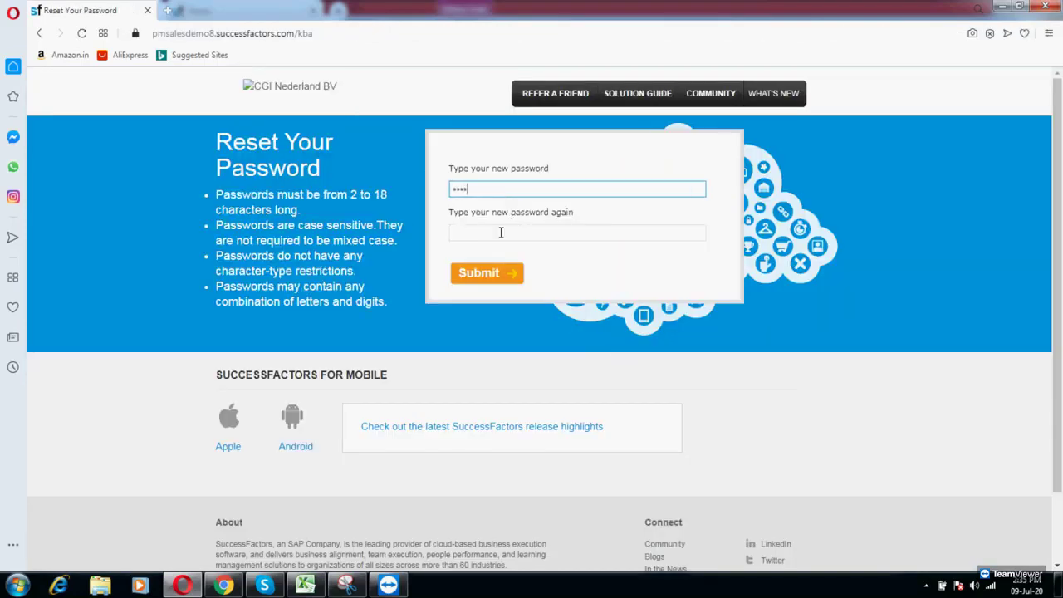
{"action": "left_click", "coordinate": [493, 238]}
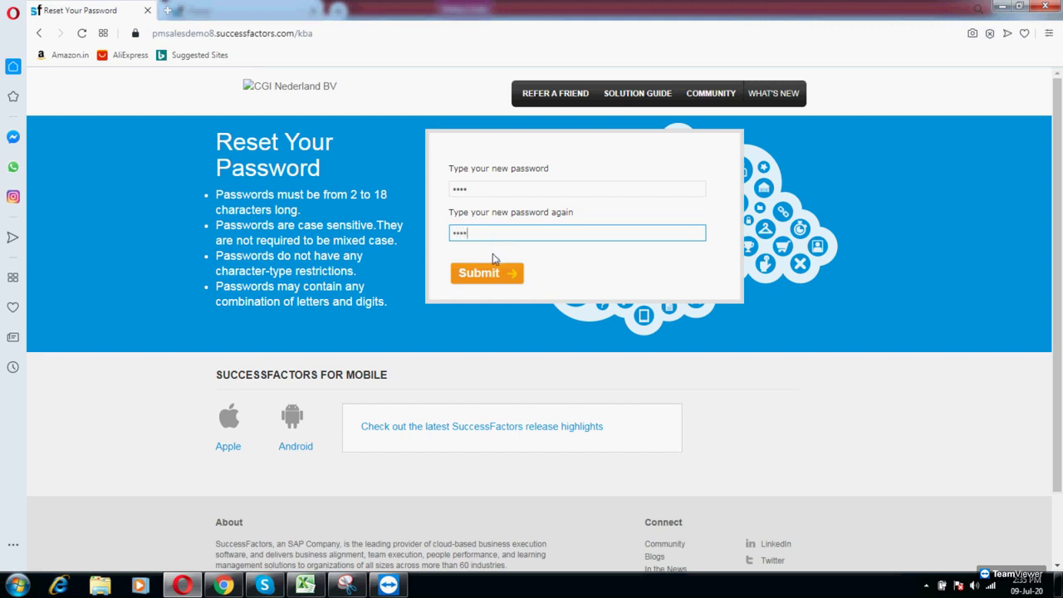
{"action": "left_click", "coordinate": [494, 276]}
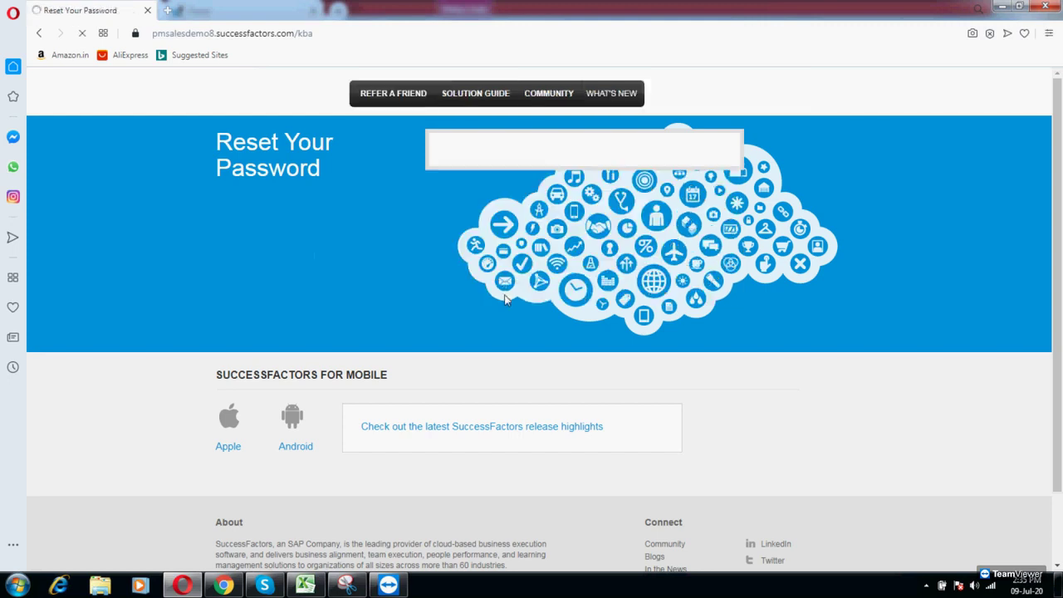
{"action": "left_click", "coordinate": [295, 240]}
{"action": "left_click", "coordinate": [223, 583]}
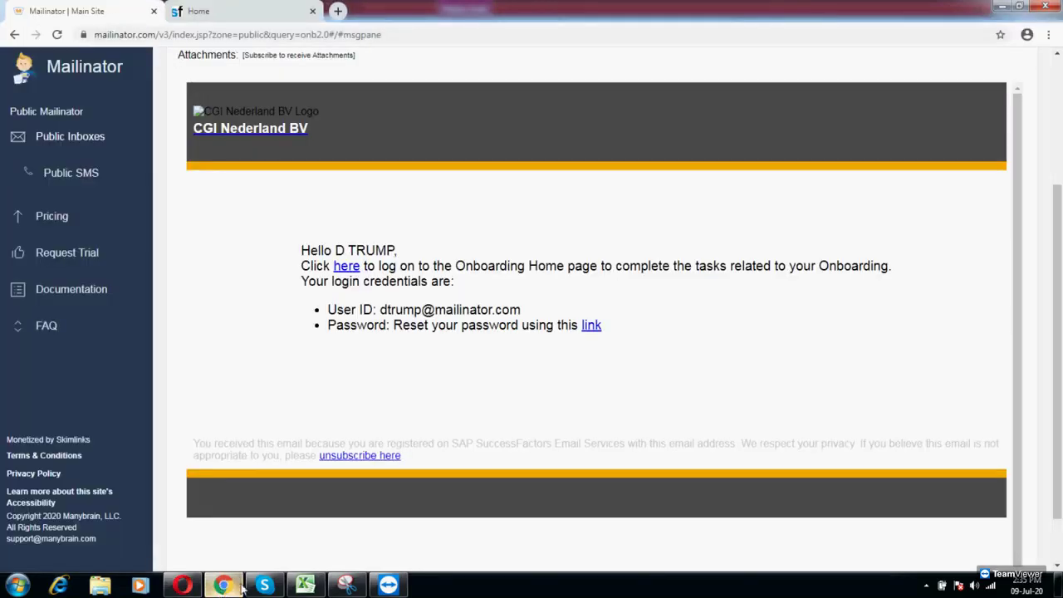
Step: Log in as the new hire, accept the cookie notice, and start completing the profile
{"action": "key", "text": "alt+Tab"}
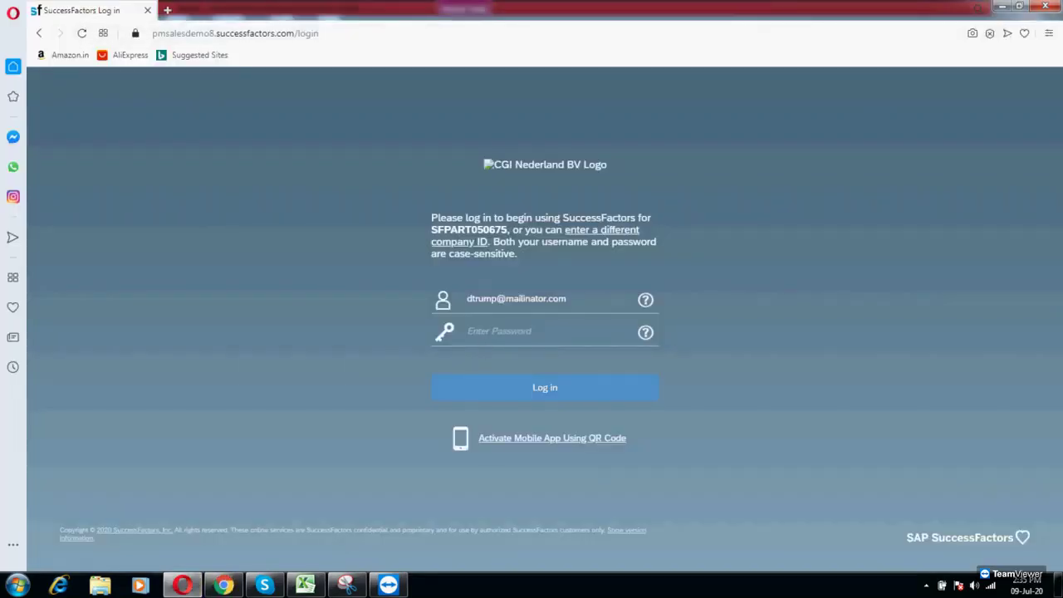
{"action": "key", "text": "ctrl+v"}
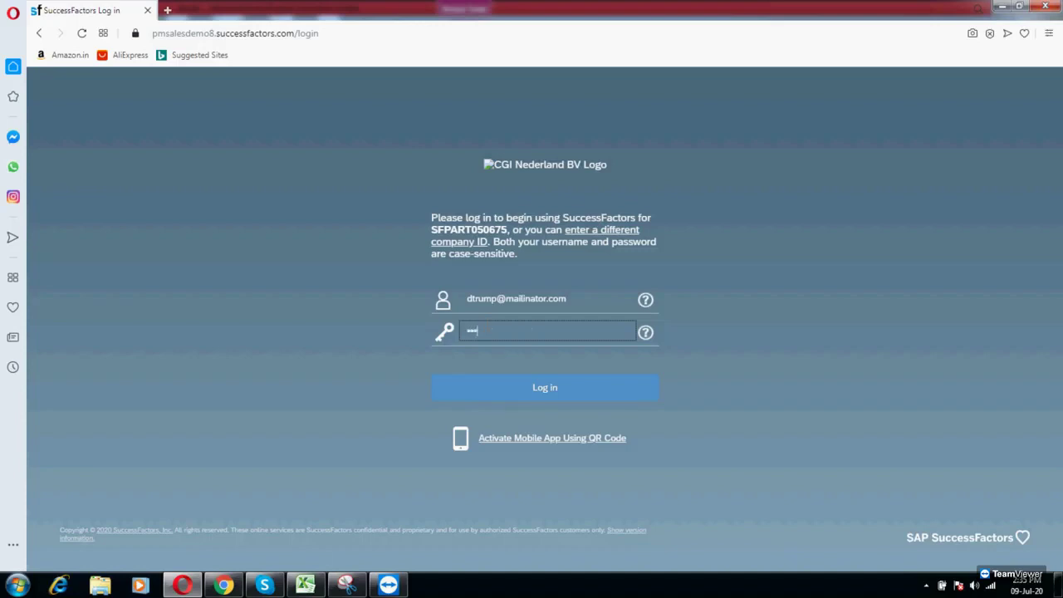
{"action": "left_click", "coordinate": [609, 388]}
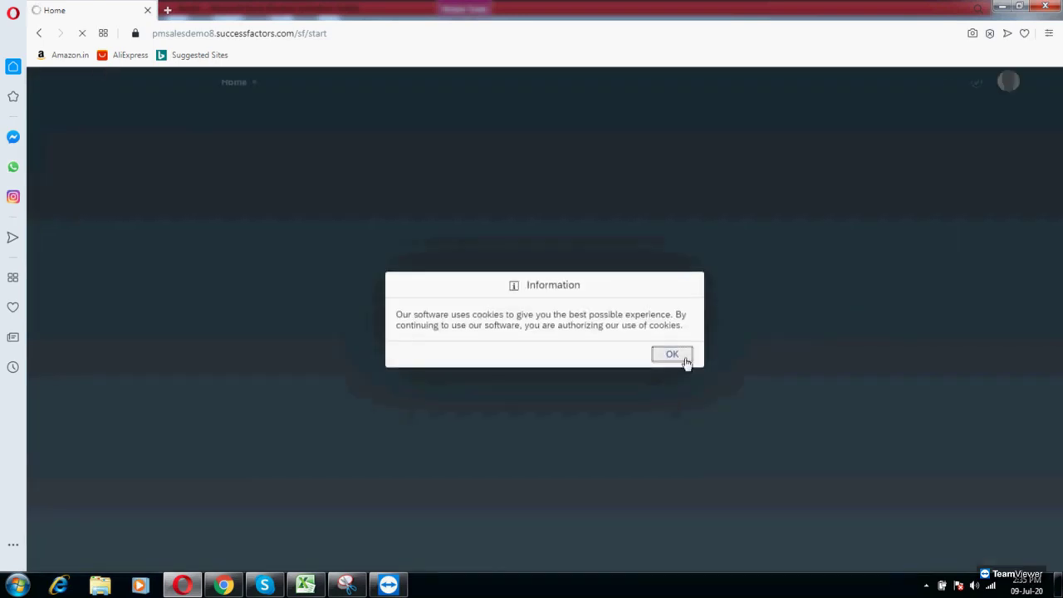
{"action": "left_click", "coordinate": [685, 361]}
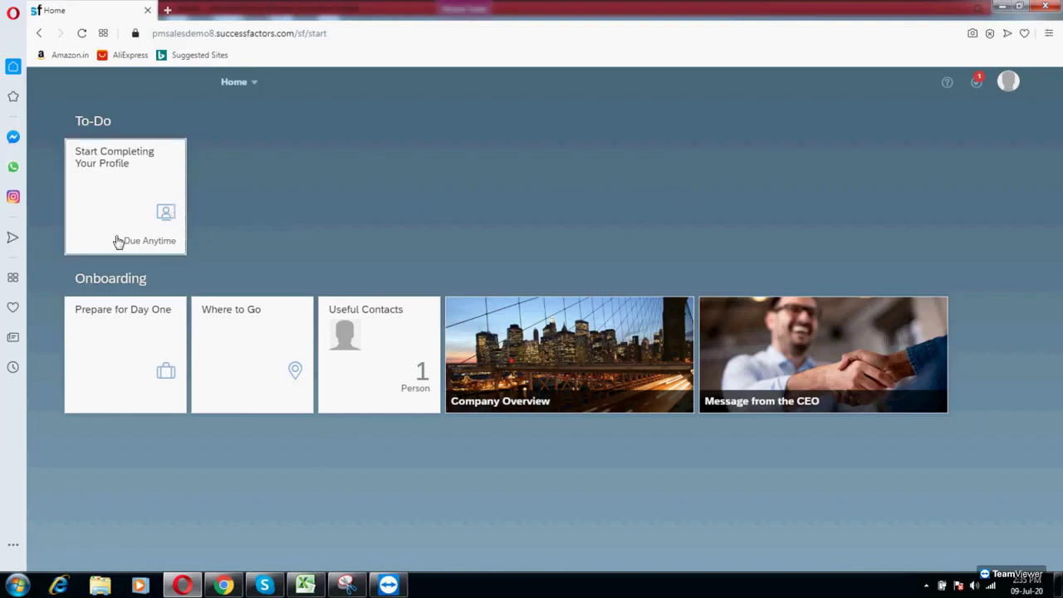
{"action": "left_click", "coordinate": [110, 177]}
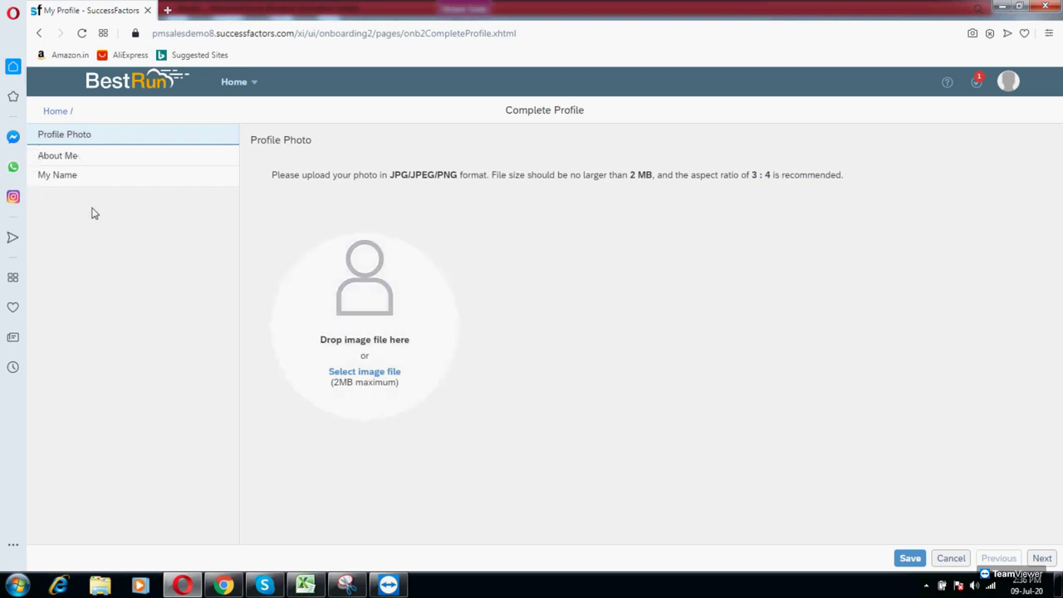
Step: Skip through Profile Photo, About Me and My Name, then acknowledge the tile-move message
{"action": "left_click", "coordinate": [1048, 562]}
{"action": "left_click", "coordinate": [1046, 561]}
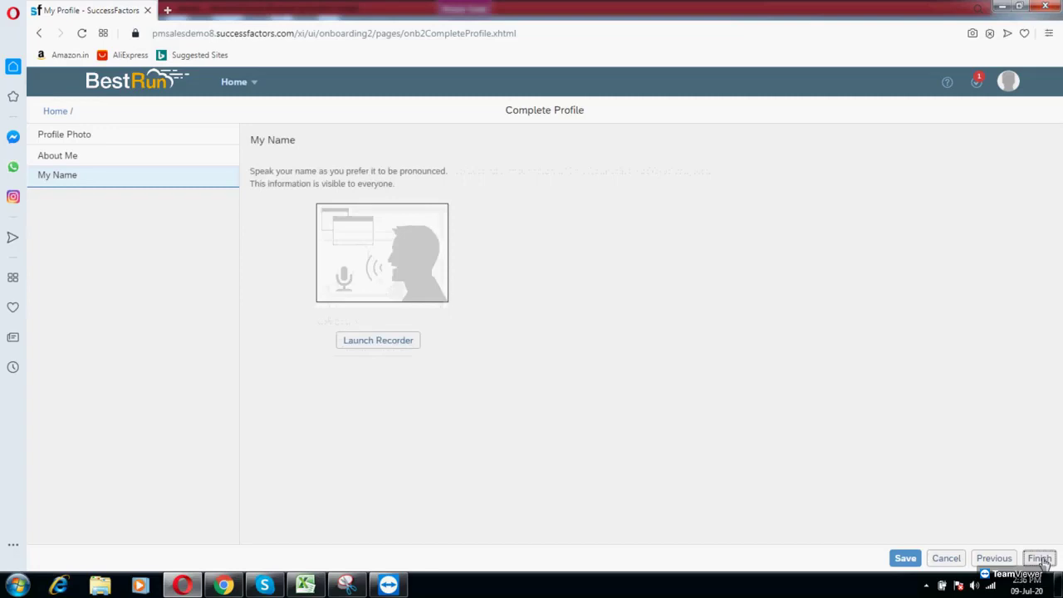
{"action": "left_click", "coordinate": [1042, 559]}
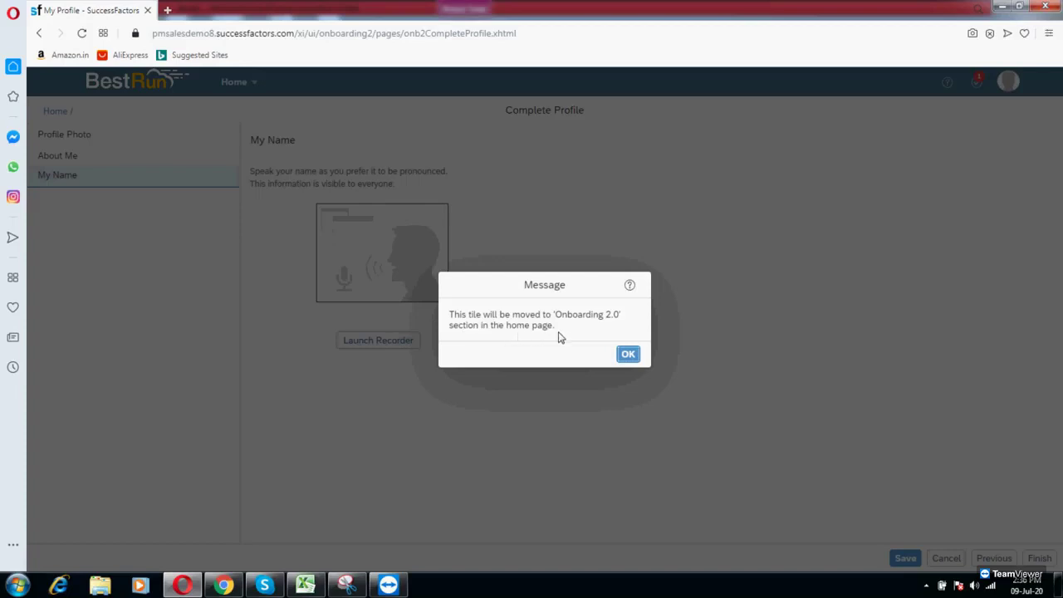
{"action": "left_click", "coordinate": [625, 354]}
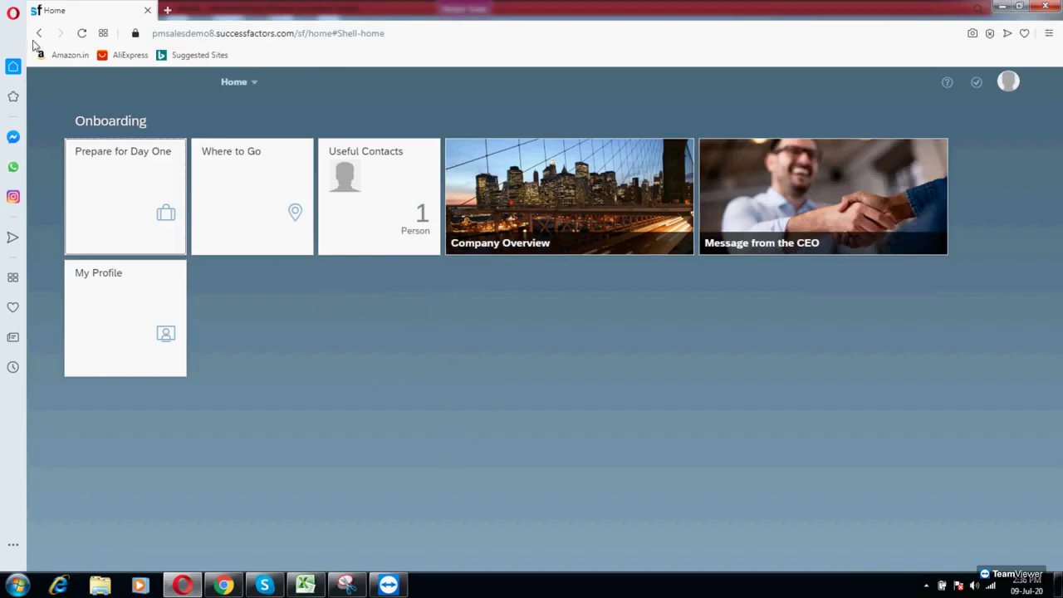
Step: Reload the new hire's page, review the Excel onboarding diagram, then return to the manager's Home page
{"action": "left_click", "coordinate": [82, 33]}
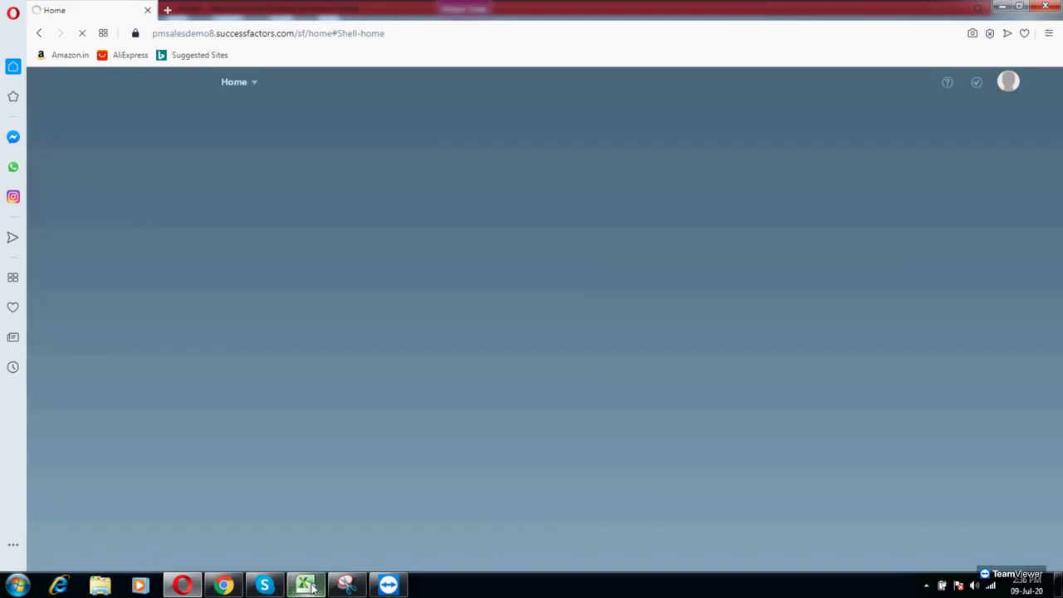
{"action": "left_click", "coordinate": [305, 585]}
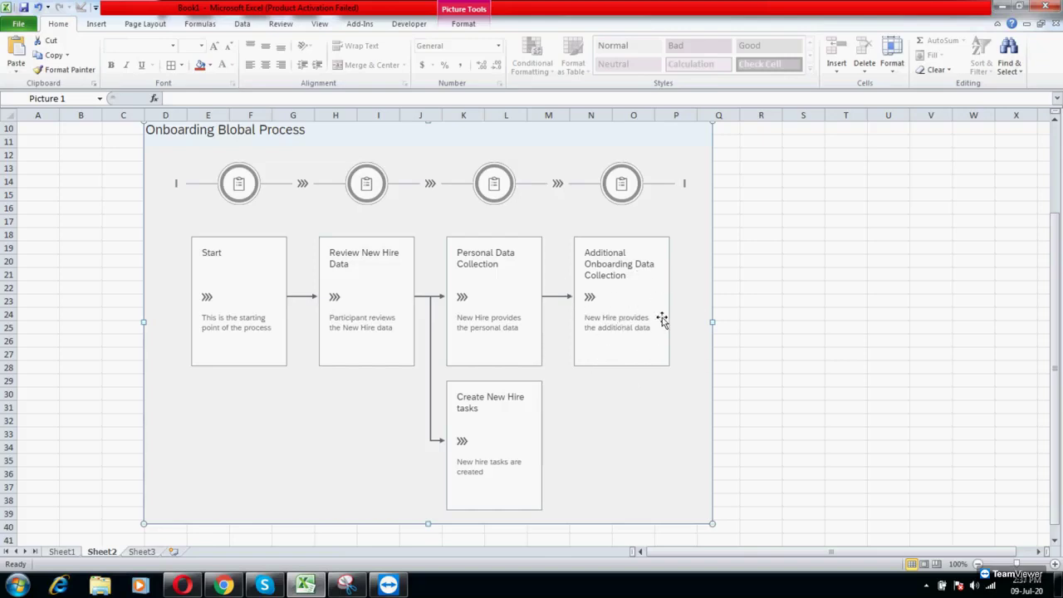
{"action": "left_click", "coordinate": [226, 587]}
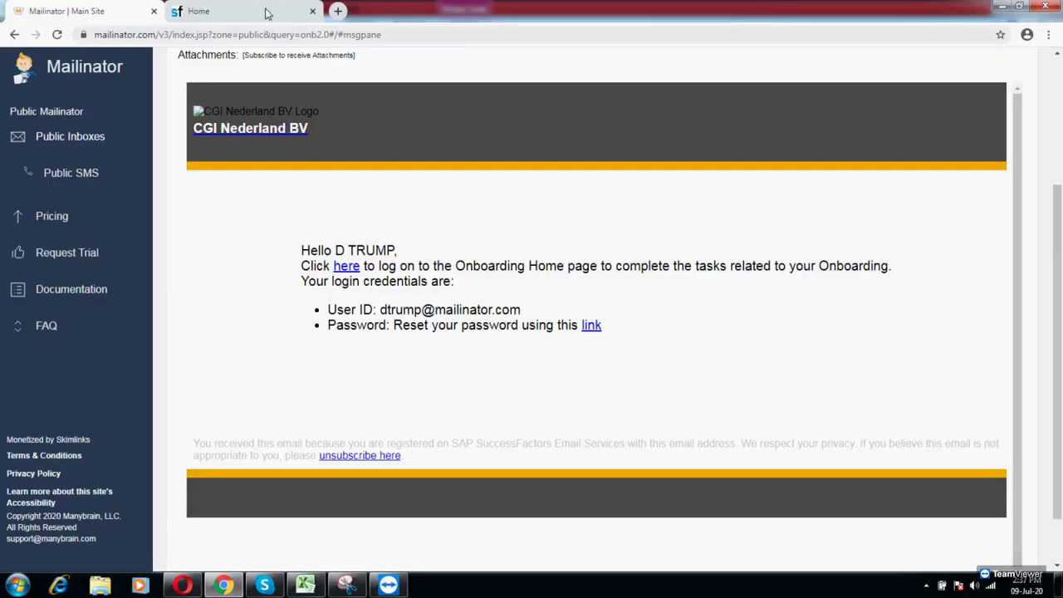
{"action": "left_click", "coordinate": [264, 11]}
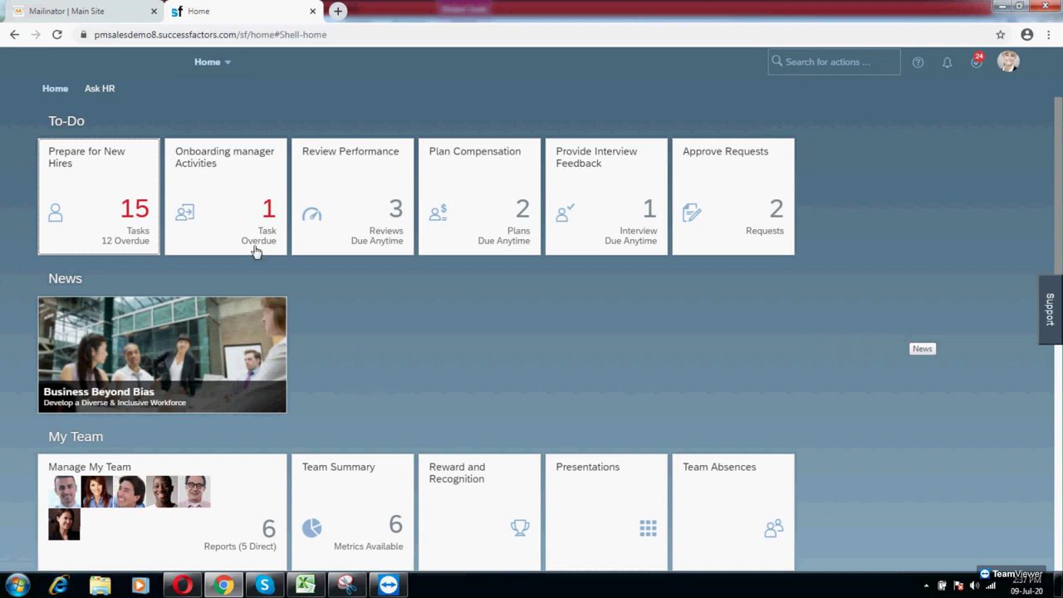
{"action": "left_click", "coordinate": [183, 587]}
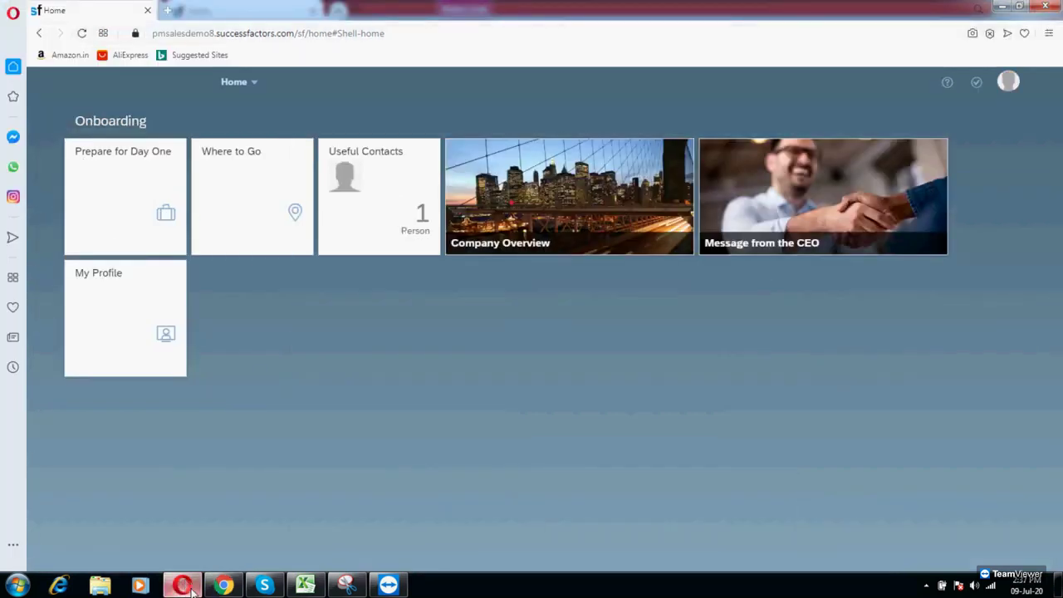
{"action": "left_click", "coordinate": [183, 587]}
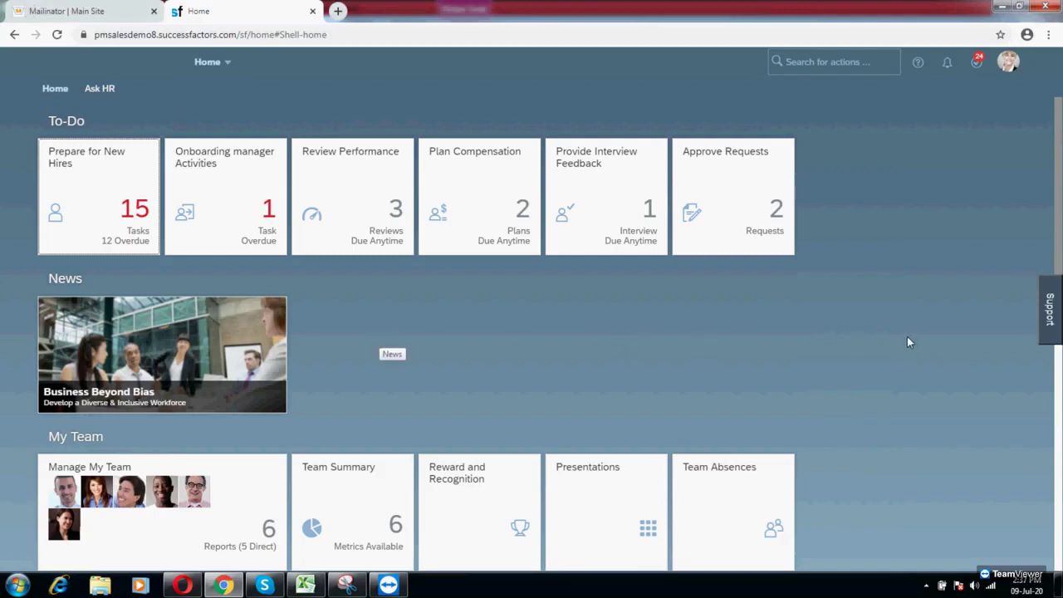
{"action": "scroll", "coordinate": [904, 314], "scroll_direction": "down", "scroll_amount": 6}
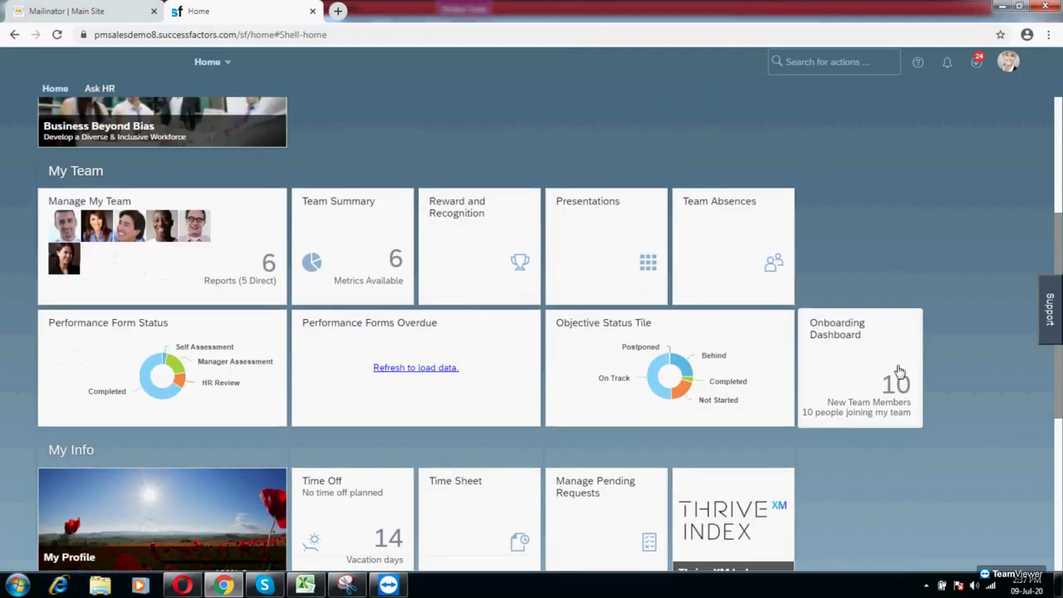
{"action": "scroll", "coordinate": [847, 394], "scroll_direction": "up", "scroll_amount": 6}
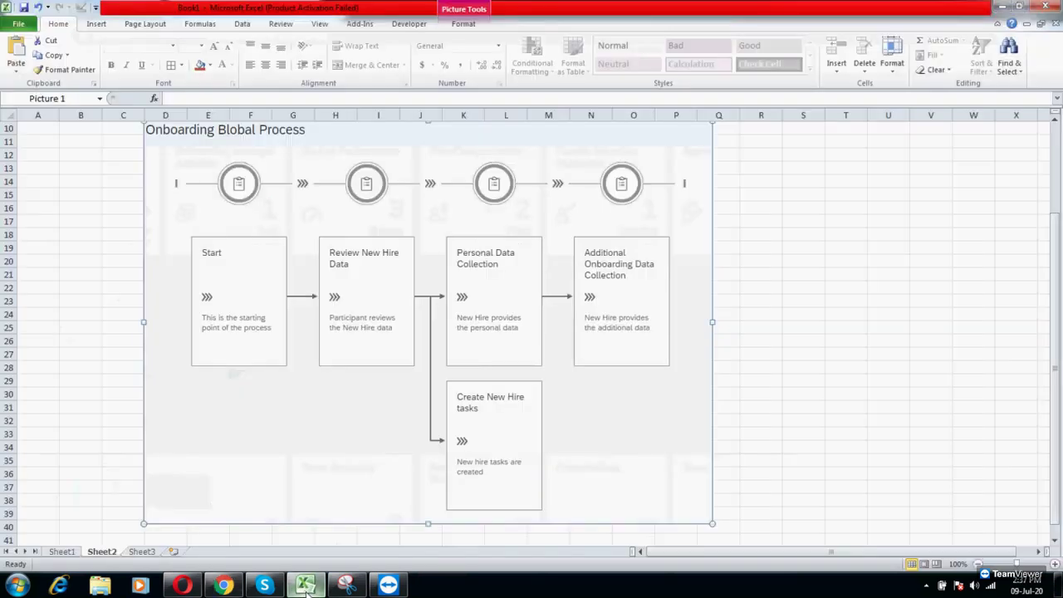
{"action": "left_click", "coordinate": [305, 586]}
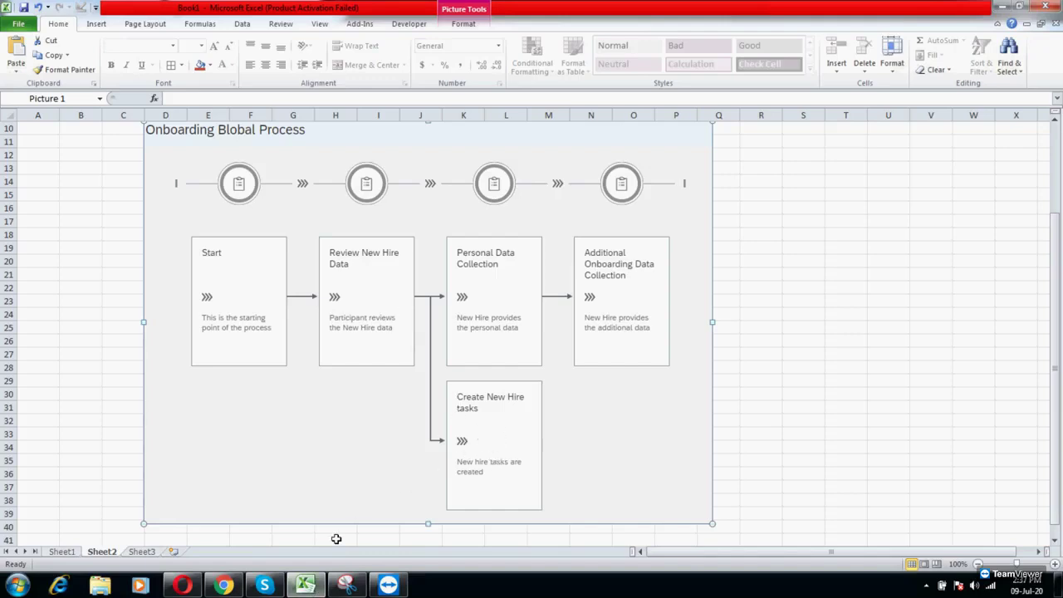
{"action": "left_click", "coordinate": [313, 587]}
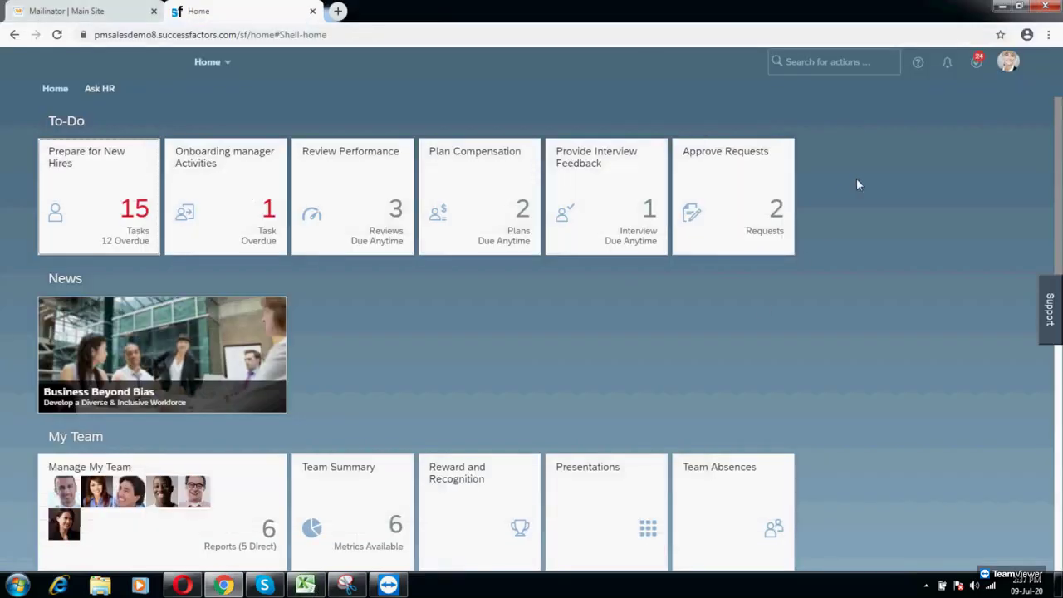
Step: Proxy as the target user chosen from the Proxy Now autocomplete list
{"action": "left_click", "coordinate": [1007, 62]}
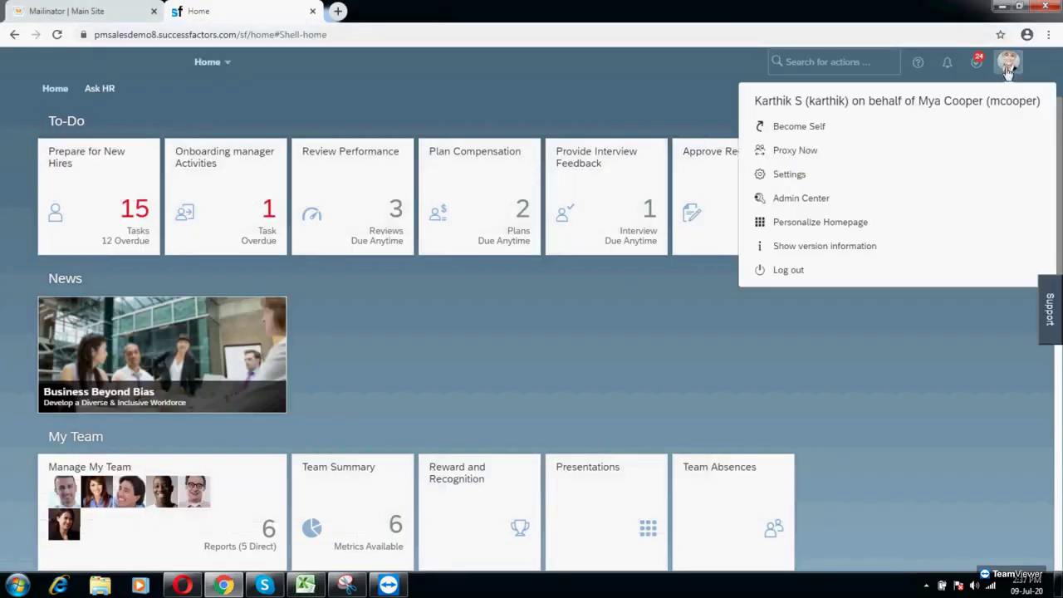
{"action": "left_click", "coordinate": [816, 159]}
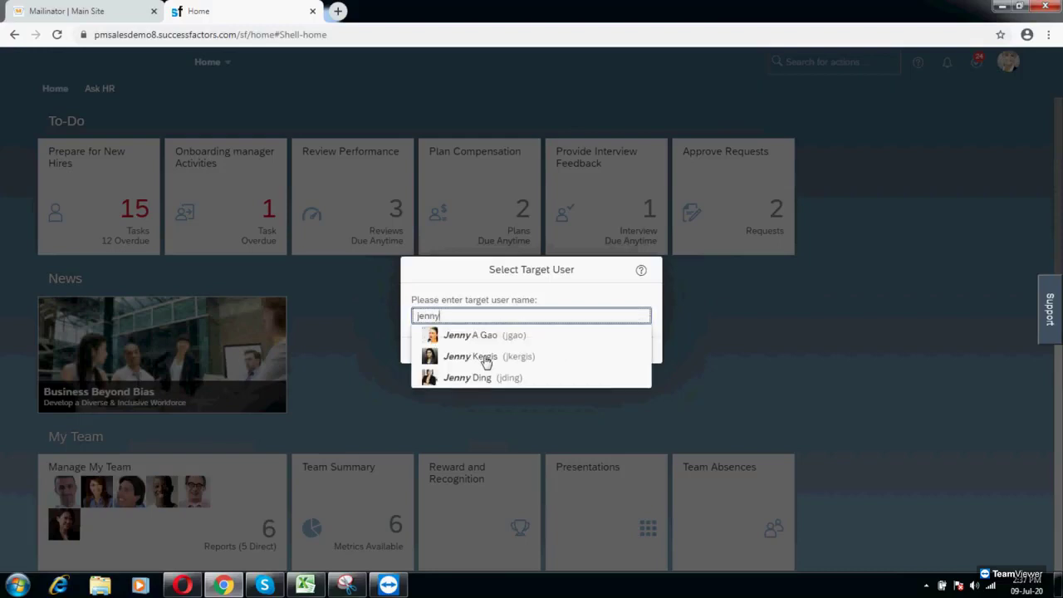
{"action": "left_click", "coordinate": [466, 379]}
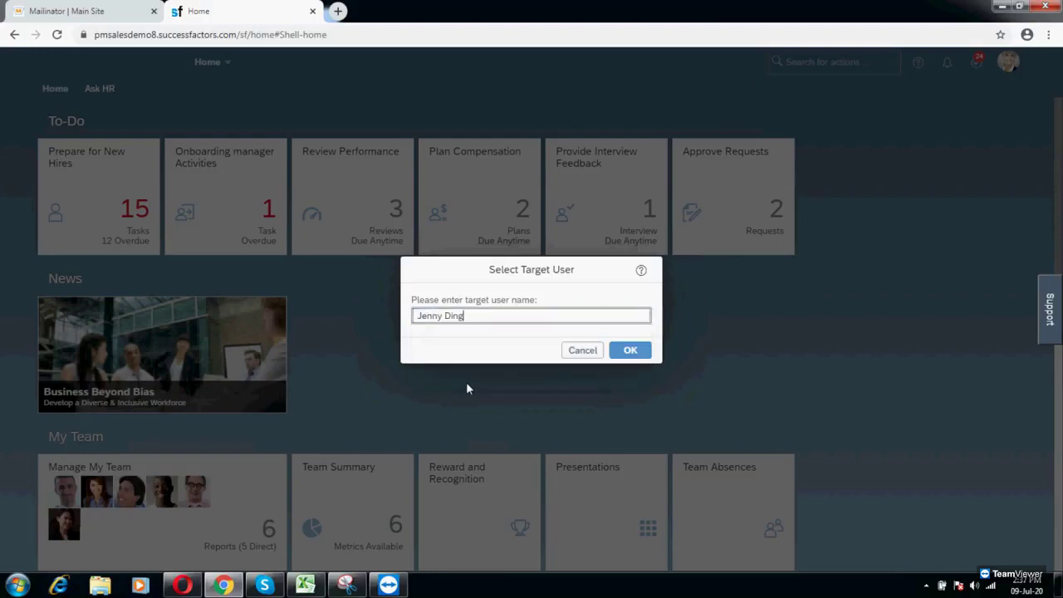
{"action": "left_click", "coordinate": [629, 358]}
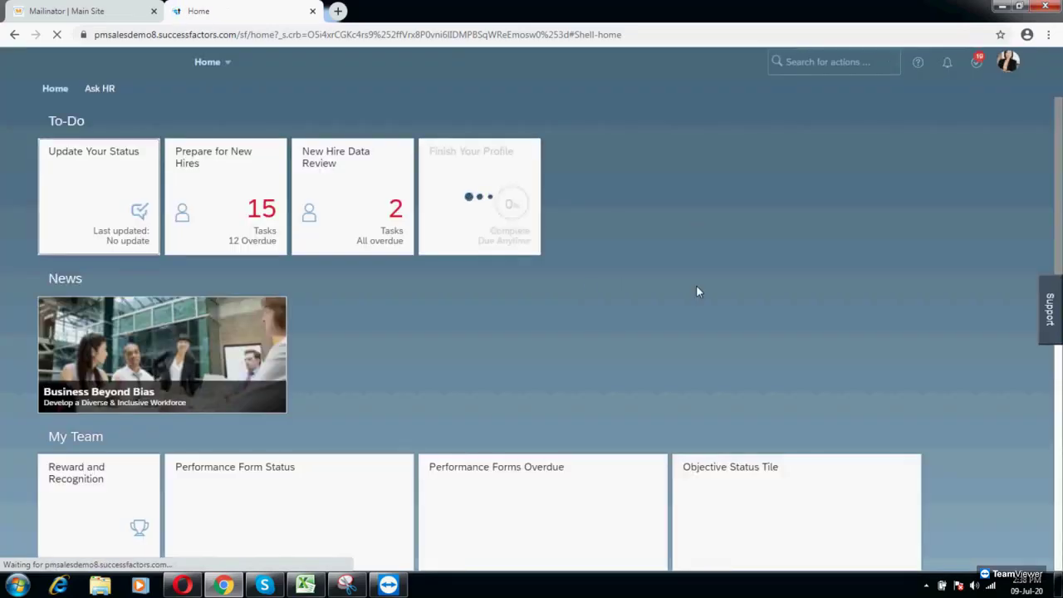
Step: Open the Onboarding Dashboard, load more new hires, and scroll to the new hire's seven open tasks
{"action": "scroll", "coordinate": [676, 324], "scroll_direction": "down", "scroll_amount": 3}
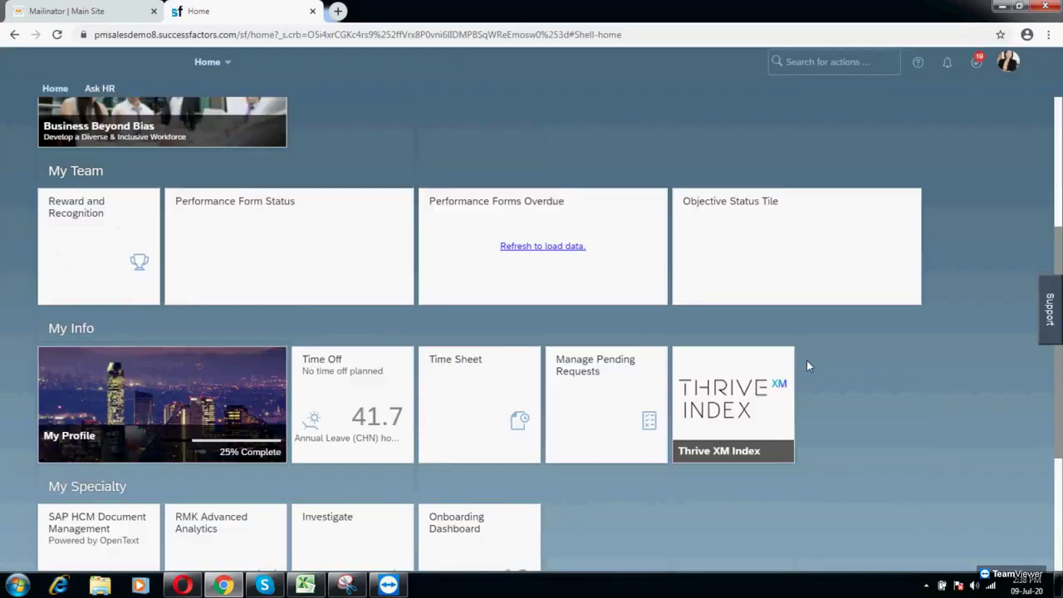
{"action": "scroll", "coordinate": [807, 361], "scroll_direction": "down", "scroll_amount": 3}
{"action": "left_click", "coordinate": [482, 348]}
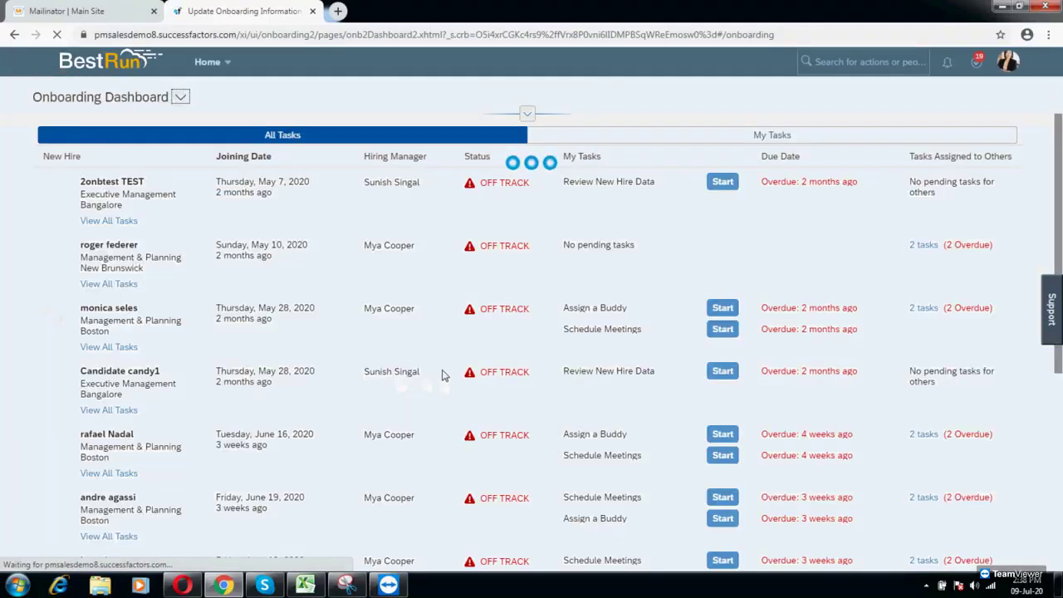
{"action": "scroll", "coordinate": [424, 431], "scroll_direction": "down", "scroll_amount": 5}
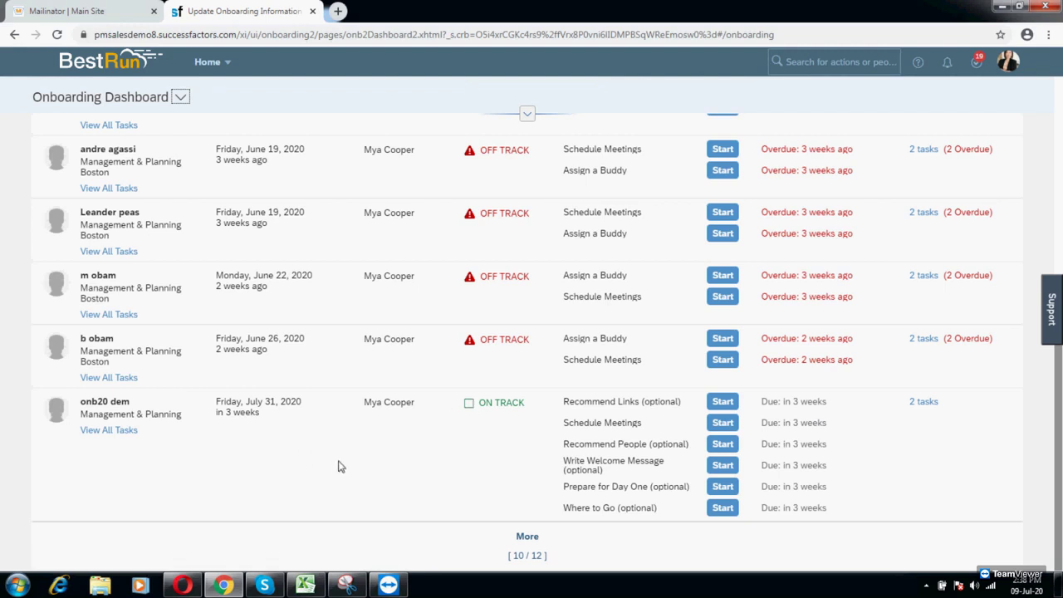
{"action": "left_click", "coordinate": [527, 537]}
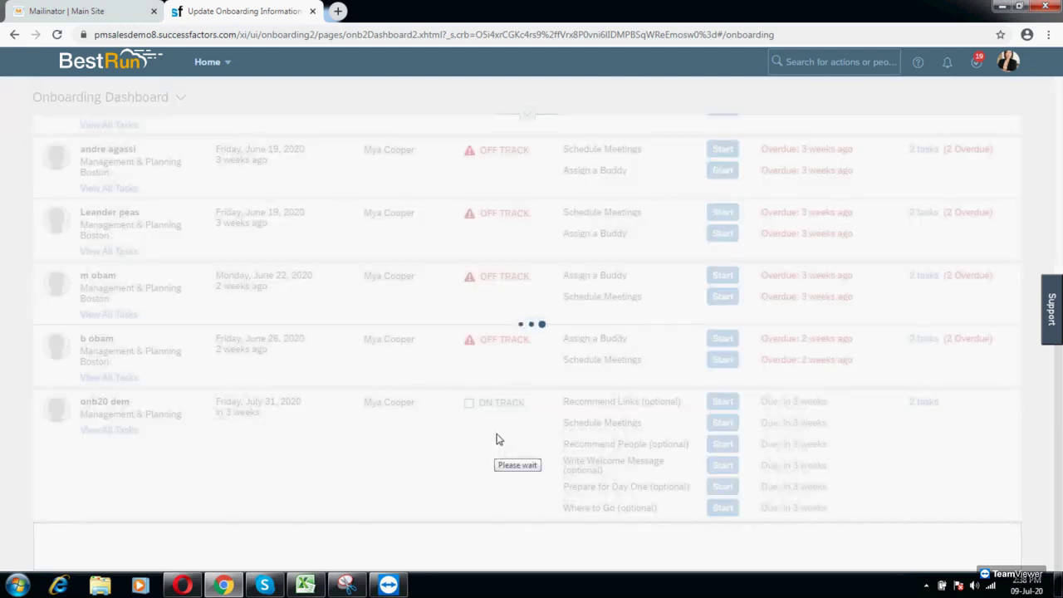
{"action": "scroll", "coordinate": [498, 416], "scroll_direction": "down", "scroll_amount": 2}
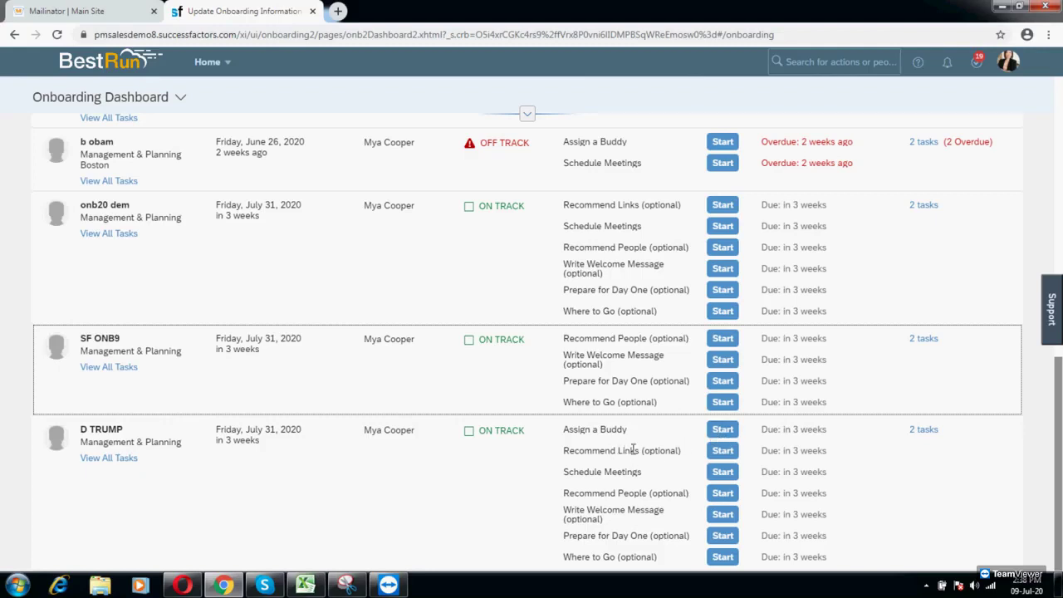
Step: Assign the suggested buddy to the new hire with the note 'he is awesome!!!'
{"action": "left_click", "coordinate": [721, 430]}
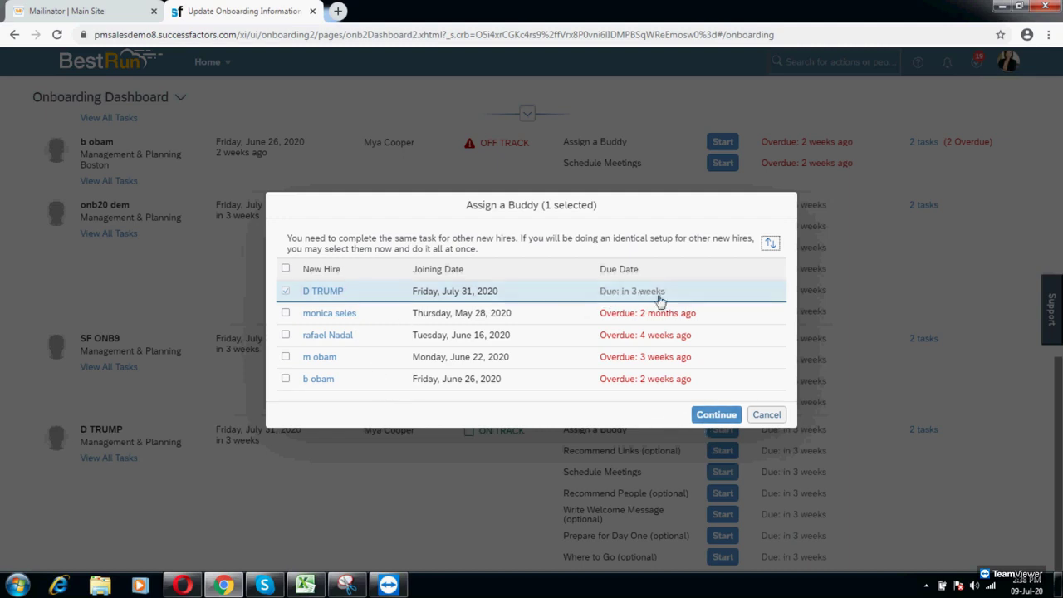
{"action": "left_click", "coordinate": [717, 414]}
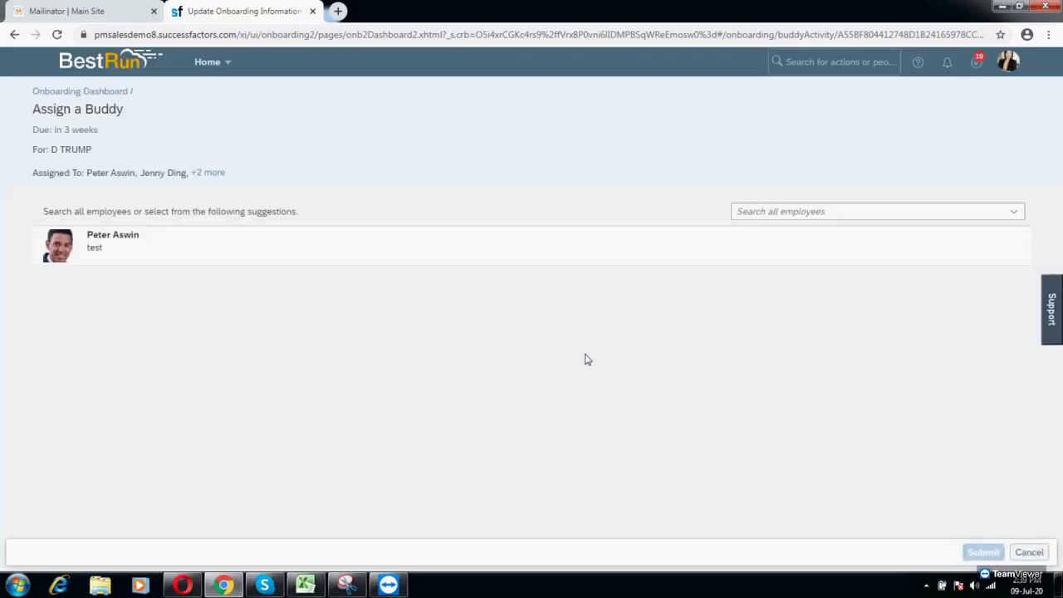
{"action": "left_click", "coordinate": [211, 257]}
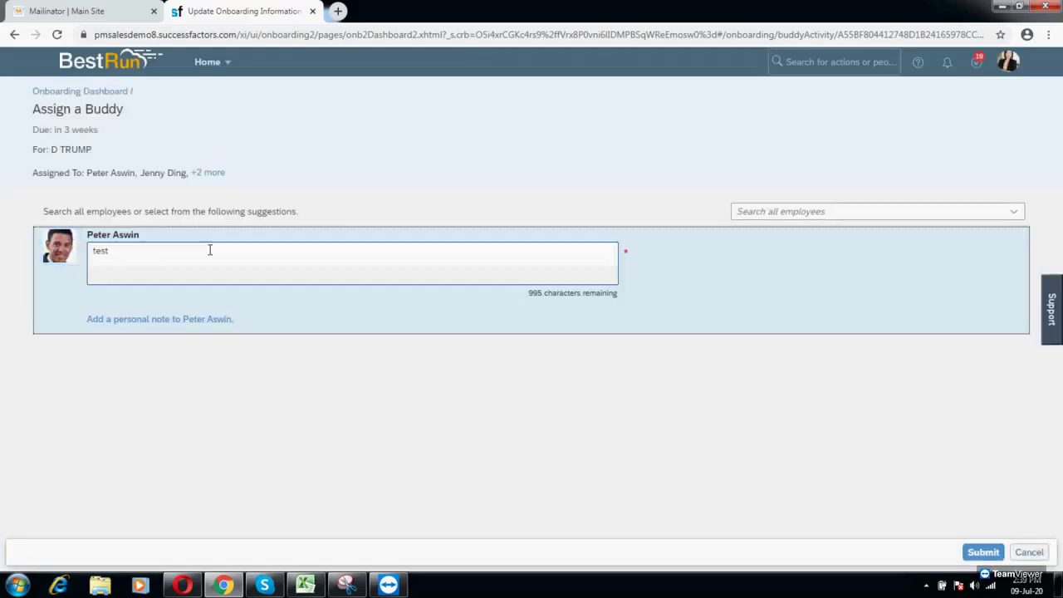
{"action": "double_click", "coordinate": [106, 255]}
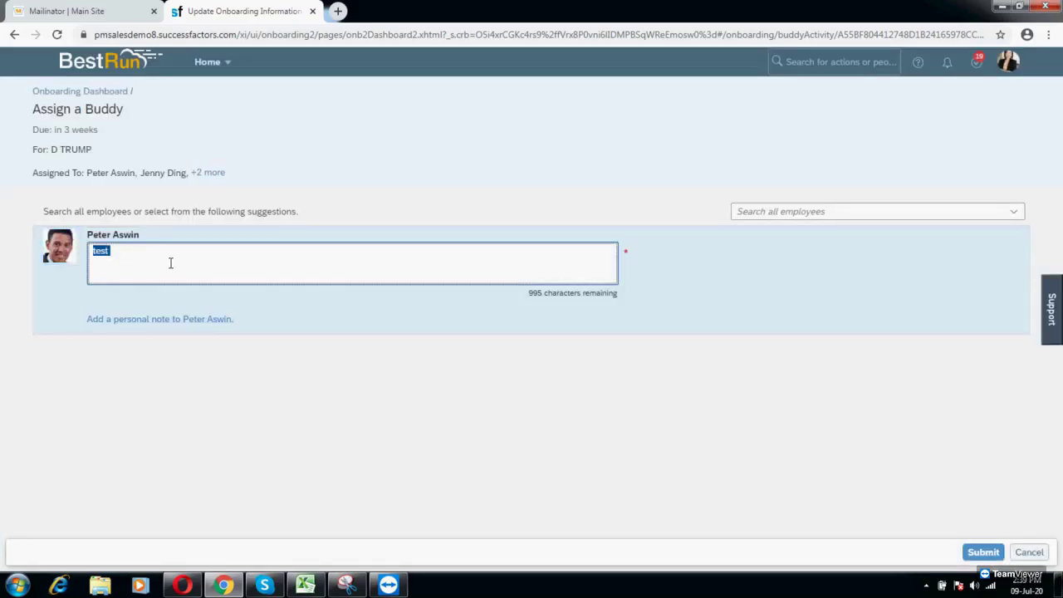
{"action": "type", "text": "he is awesome!!!"}
{"action": "left_click", "coordinate": [981, 551]}
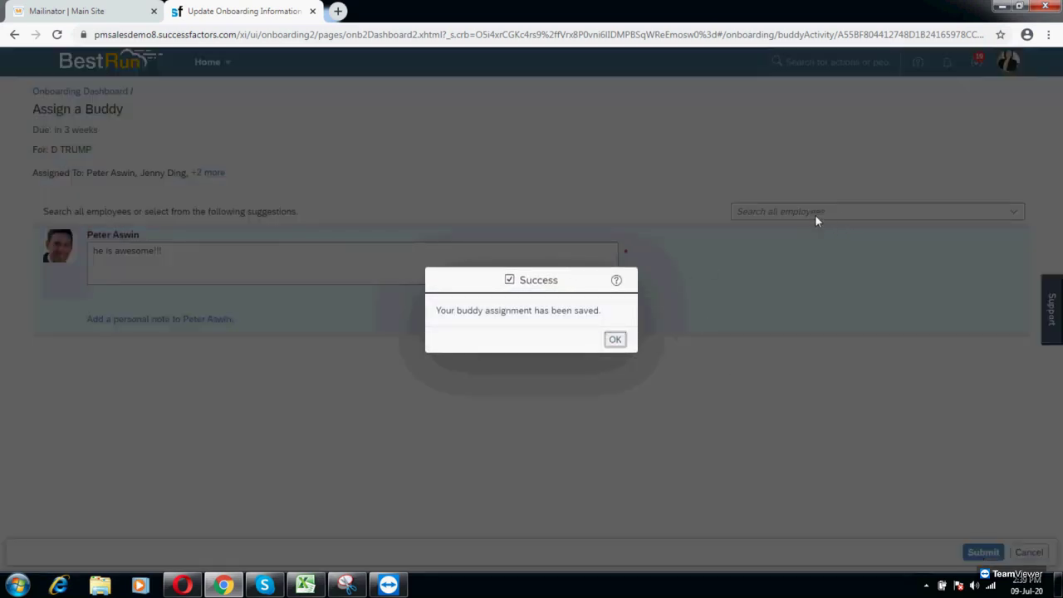
{"action": "left_click", "coordinate": [615, 340]}
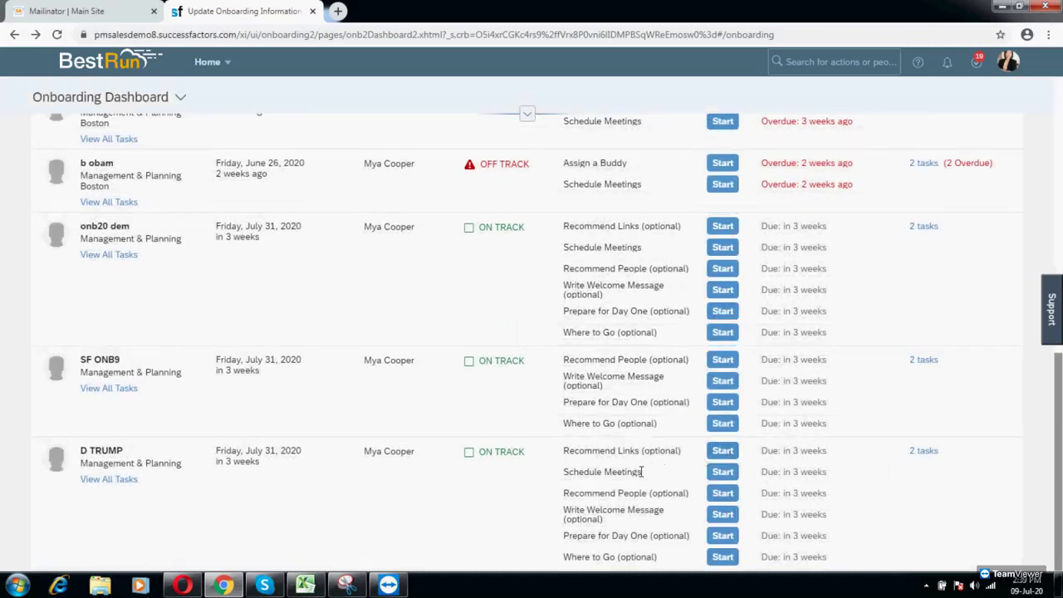
Step: Submit the SAP site link as a recommended link for the new hire
{"action": "left_click", "coordinate": [721, 450]}
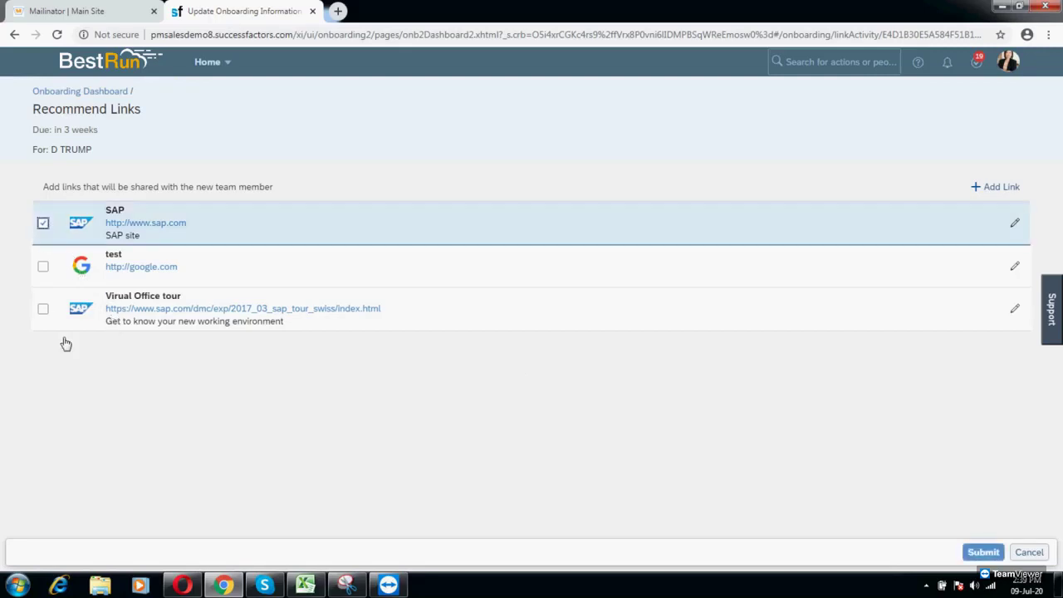
{"action": "left_click", "coordinate": [984, 552]}
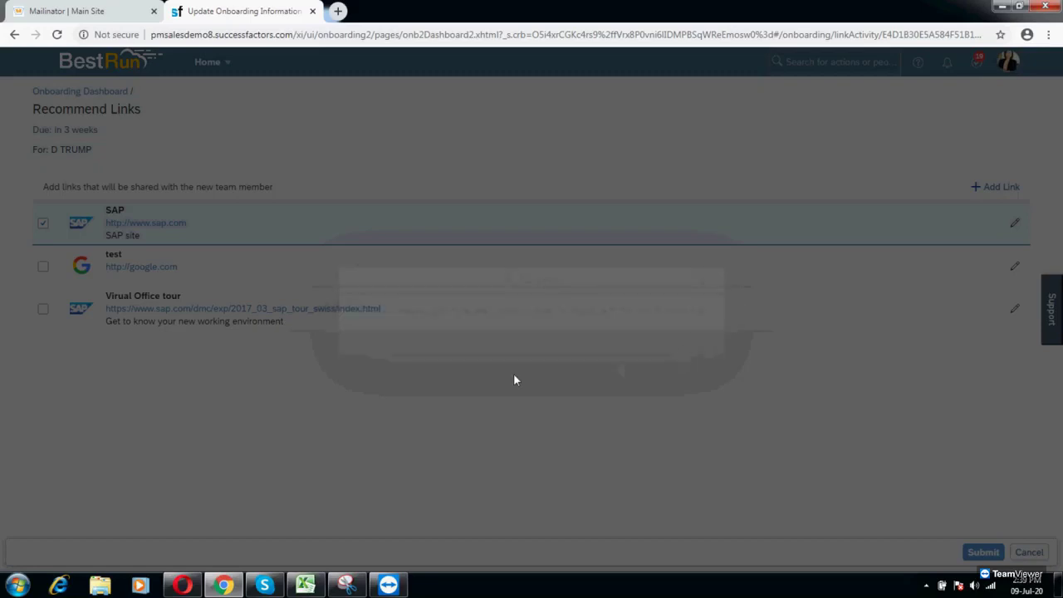
{"action": "left_click", "coordinate": [702, 341]}
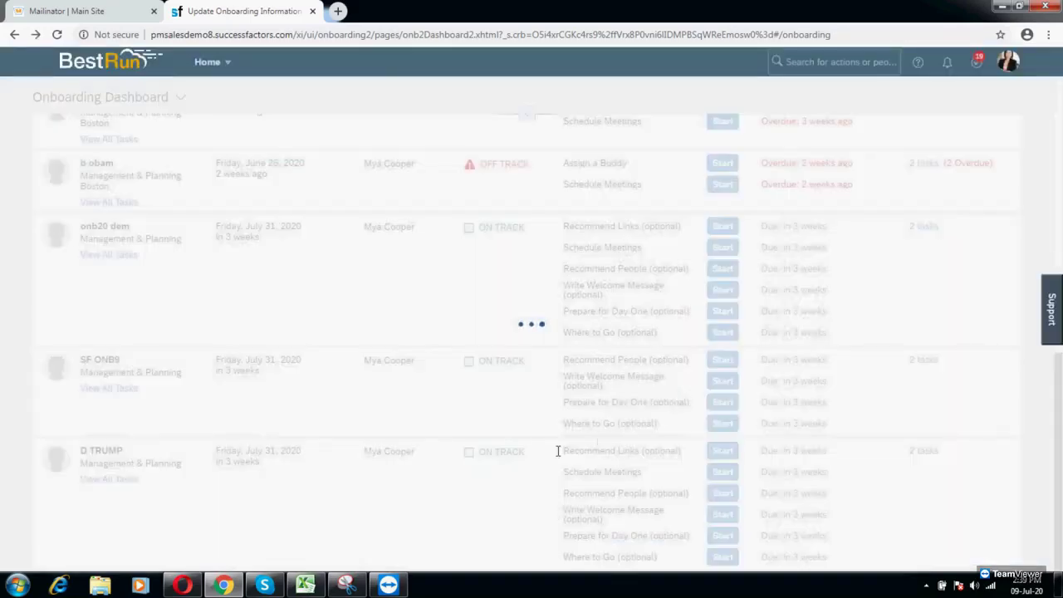
Step: Schedule the Intro to Business and Team meeting in the cafeteria, July 31, 2020, 5:30–6:00 AM
{"action": "left_click", "coordinate": [721, 472]}
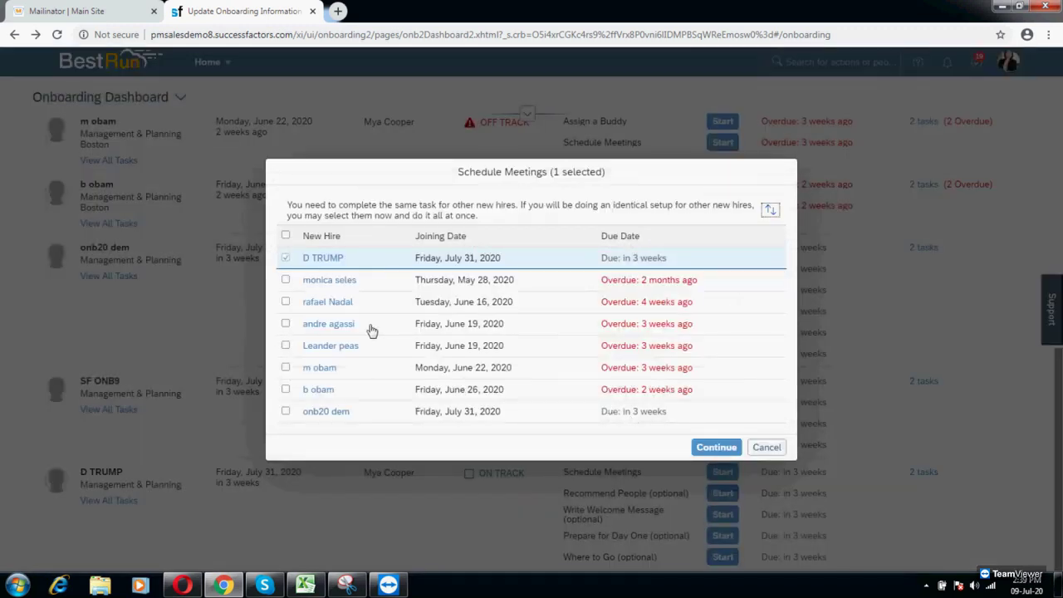
{"action": "left_click", "coordinate": [717, 447]}
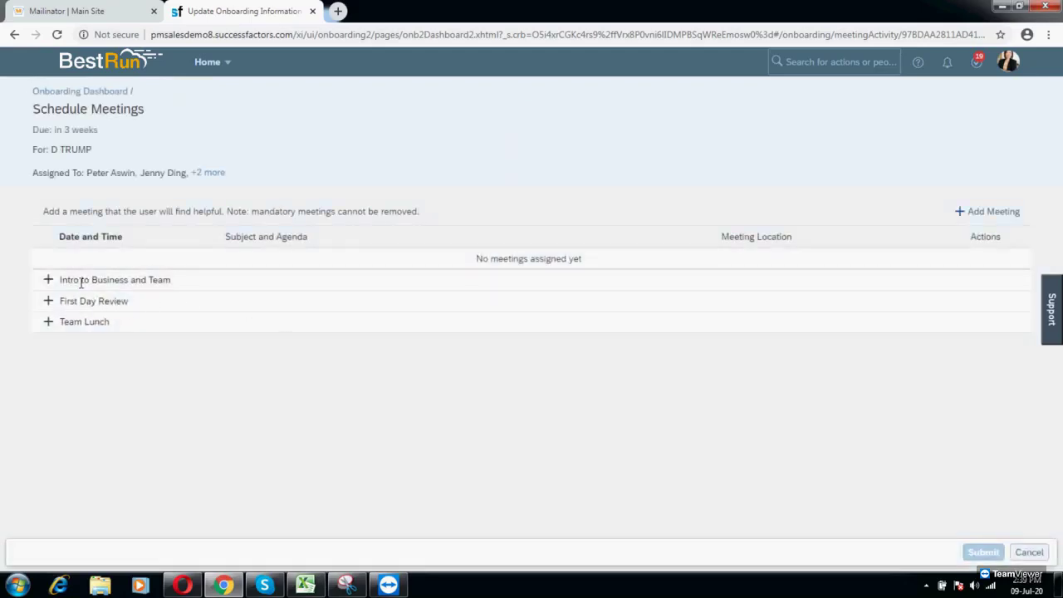
{"action": "left_click", "coordinate": [67, 283]}
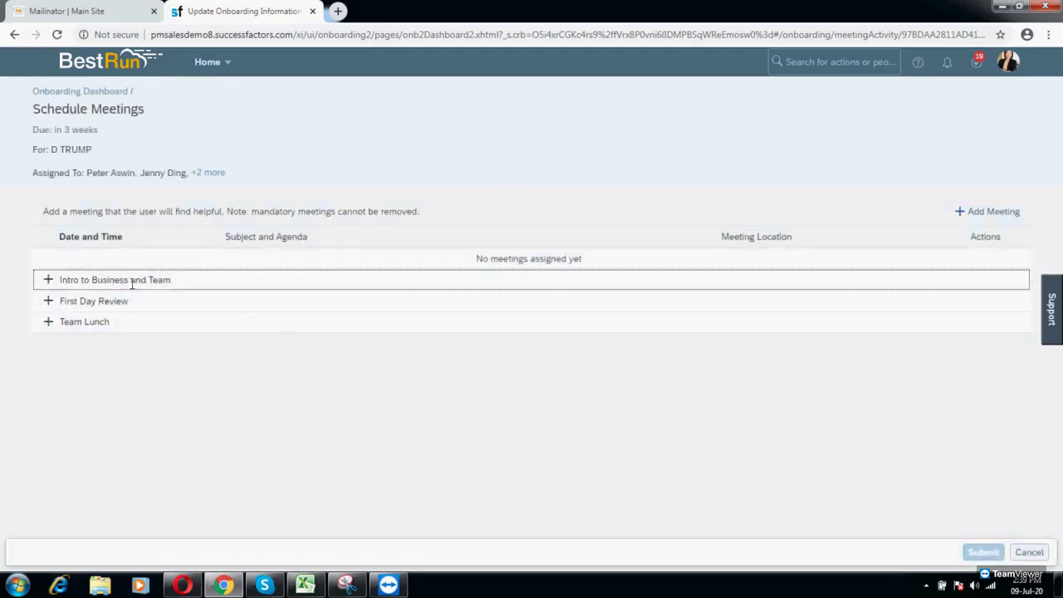
{"action": "left_click", "coordinate": [48, 280]}
{"action": "left_click", "coordinate": [413, 231]}
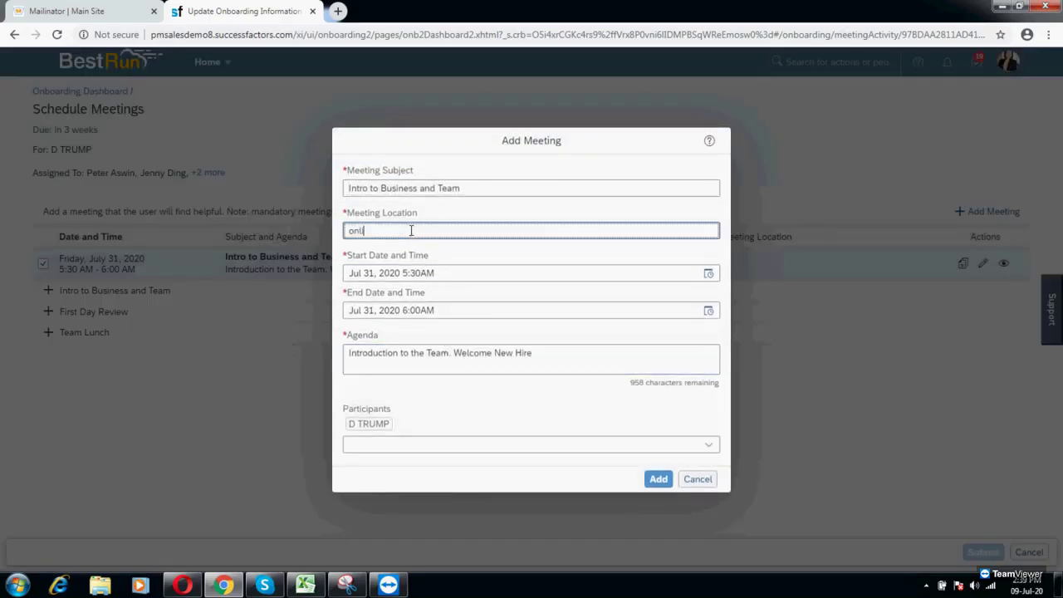
{"action": "type", "text": "onlin"}
{"action": "key", "text": "BackSpace"}
{"action": "key", "text": "BackSpace"}
{"action": "key", "text": "BackSpace"}
{"action": "key", "text": "BackSpace"}
{"action": "key", "text": "BackSpace"}
{"action": "type", "text": "cafeteria"}
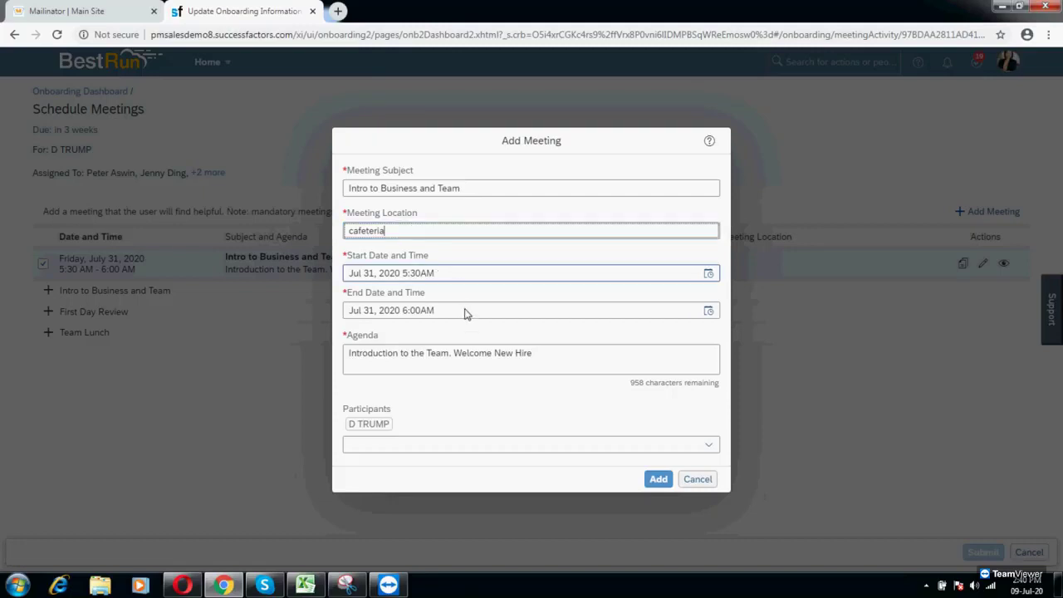
{"action": "left_click", "coordinate": [661, 480]}
{"action": "left_click", "coordinate": [973, 551]}
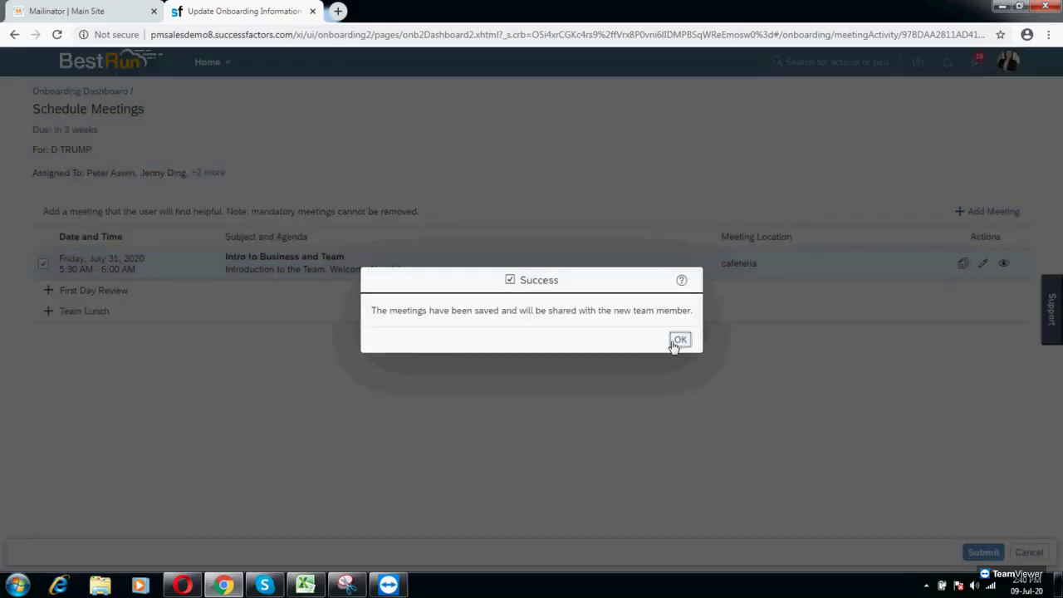
{"action": "left_click", "coordinate": [680, 340]}
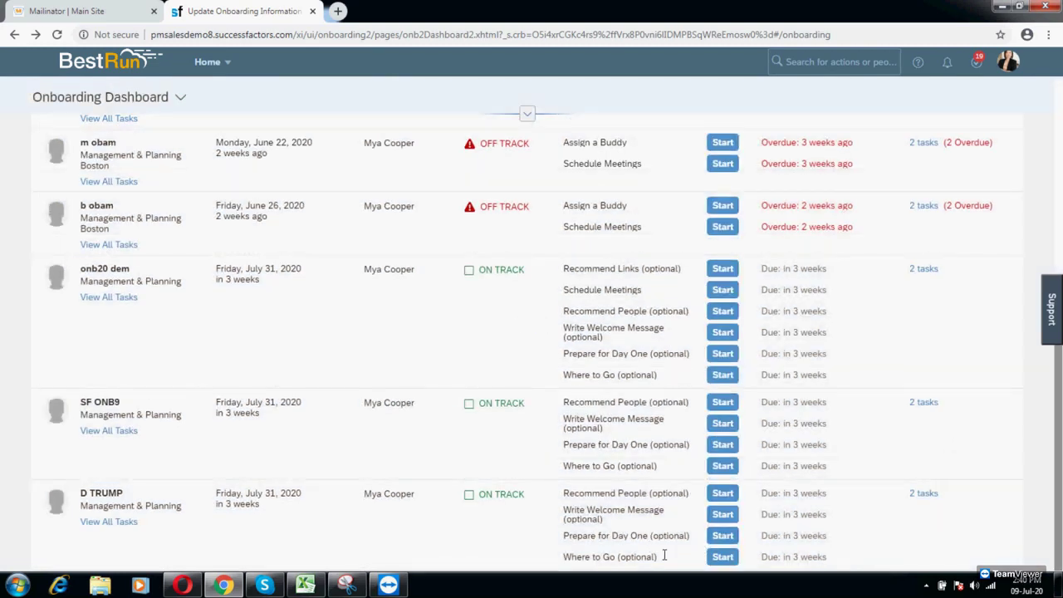
Step: Highlight and review the new hire's four remaining optional tasks, Recommend People through Where to Go
{"action": "left_click_drag", "start_coordinate": [565, 492], "coordinate": [645, 529]}
{"action": "left_click", "coordinate": [644, 520]}
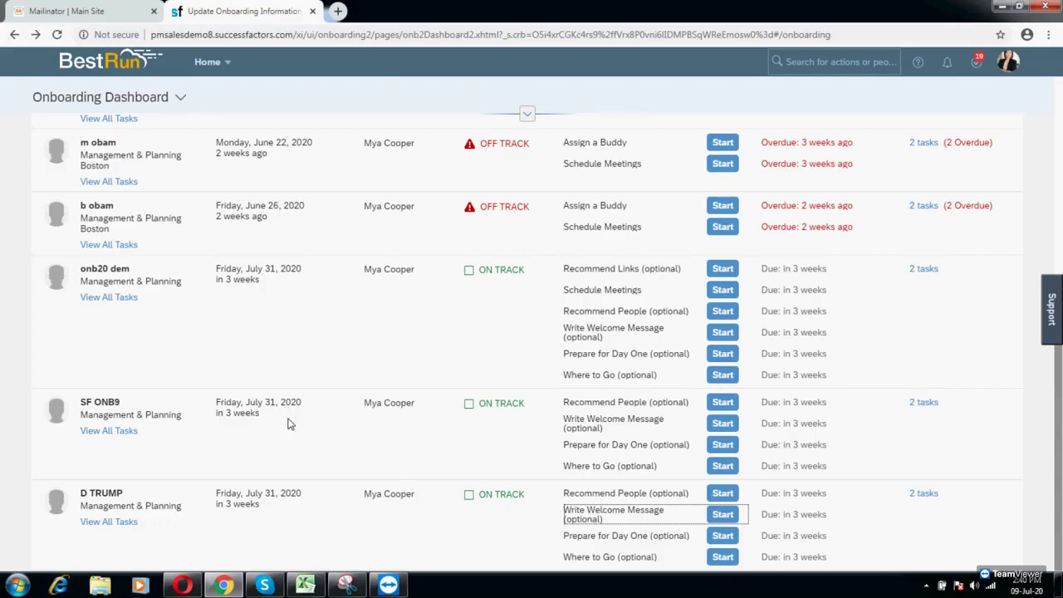
Step: Reload the new hire's home page in Opera to reveal the Provide Data For Onboarding task due in 22 days
{"action": "left_click", "coordinate": [182, 586]}
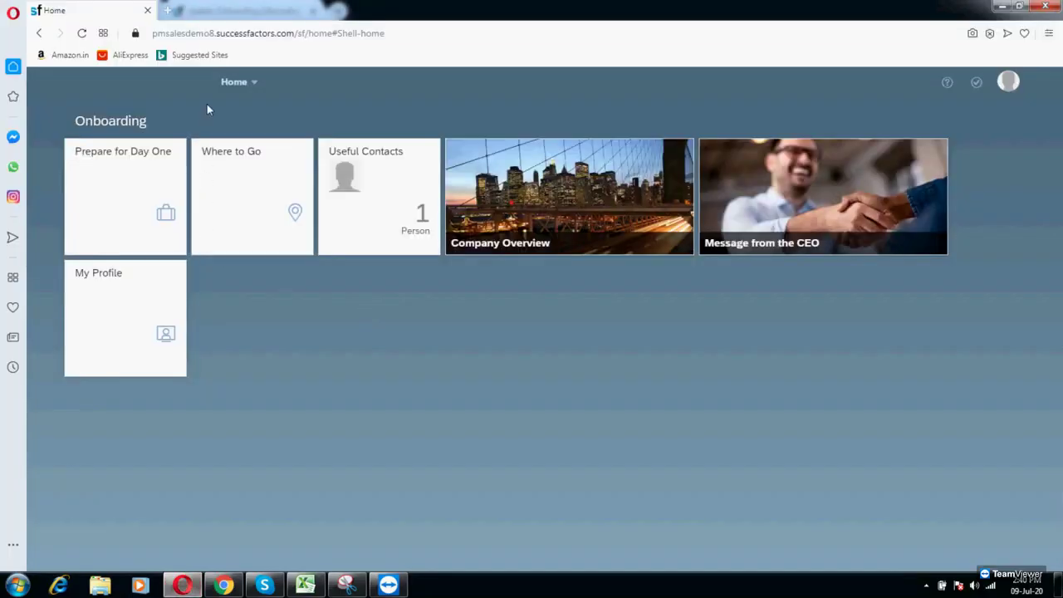
{"action": "left_click", "coordinate": [82, 35]}
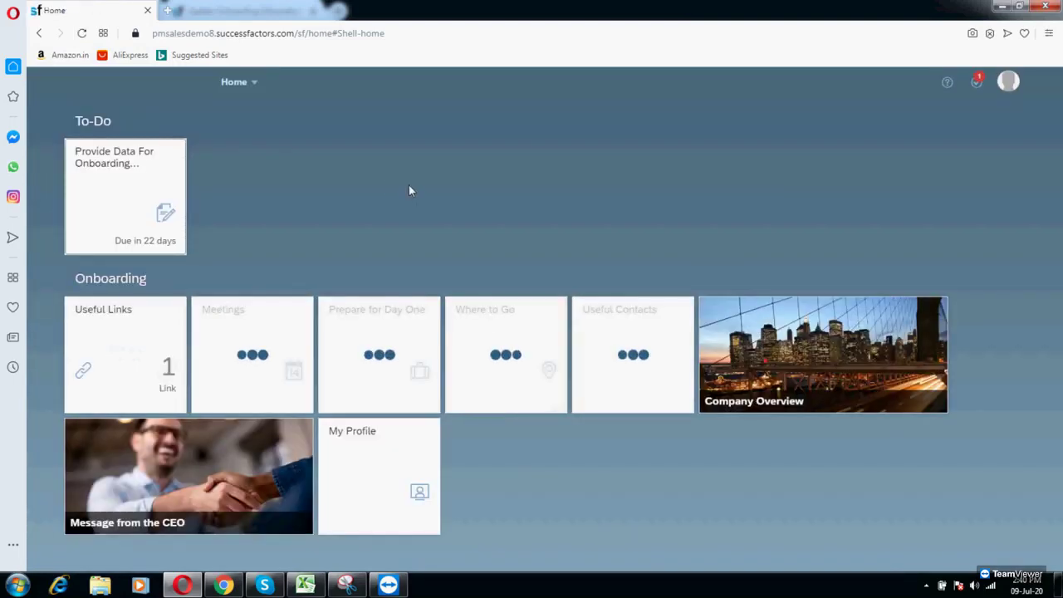
{"action": "left_click", "coordinate": [305, 586]}
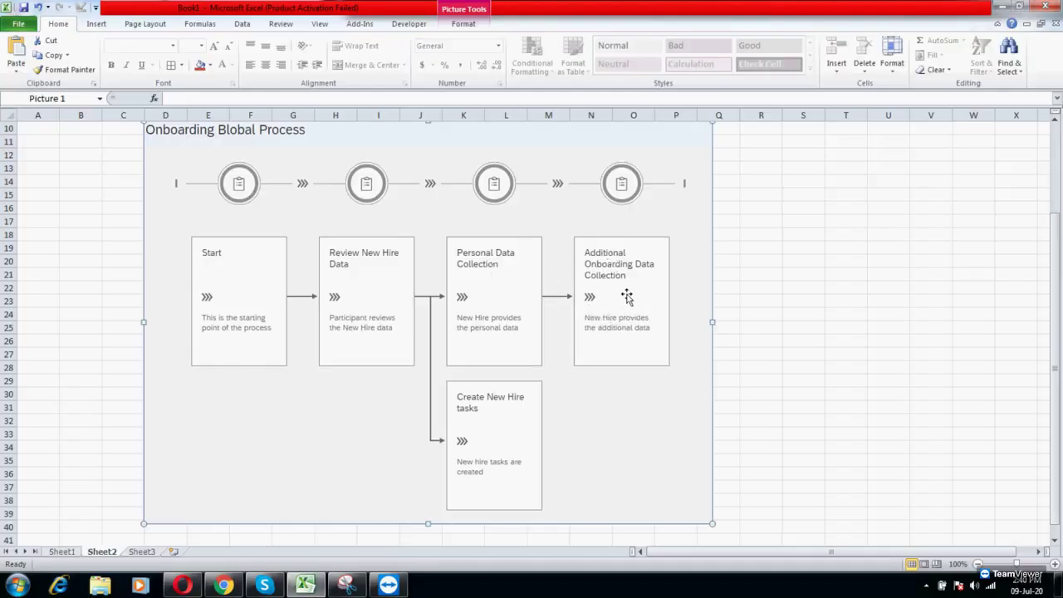
{"action": "left_click", "coordinate": [307, 585]}
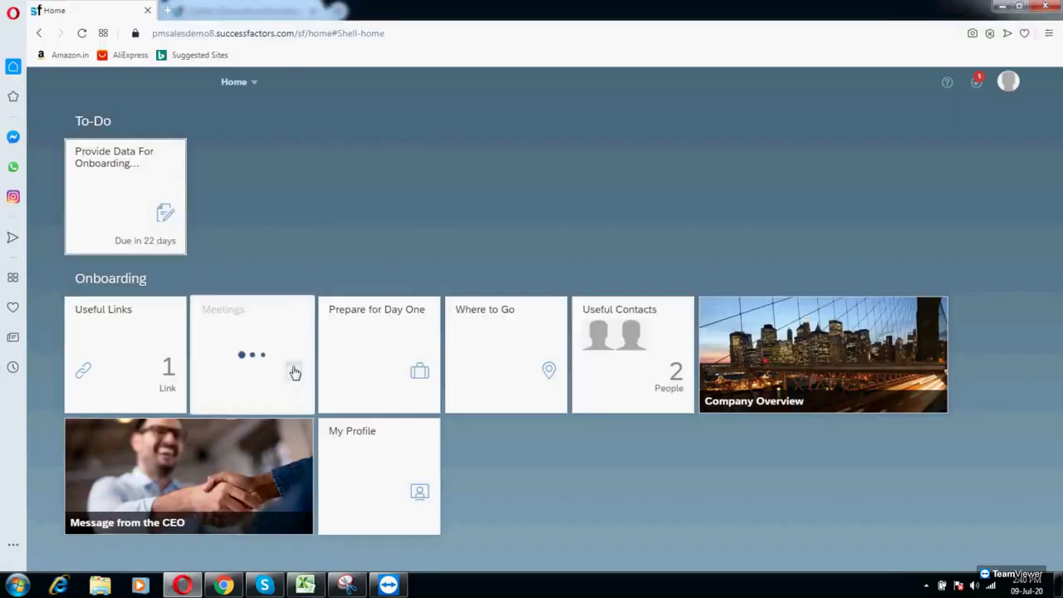
Step: Start the Provide Data For Onboarding form and set Country of Birth to India
{"action": "left_click", "coordinate": [105, 197]}
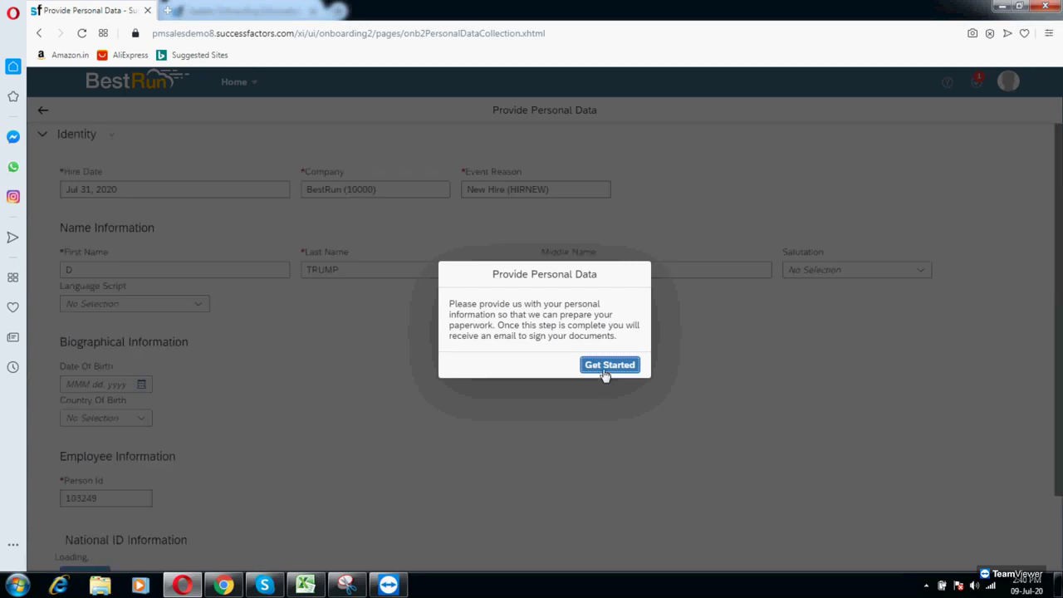
{"action": "left_click", "coordinate": [606, 369]}
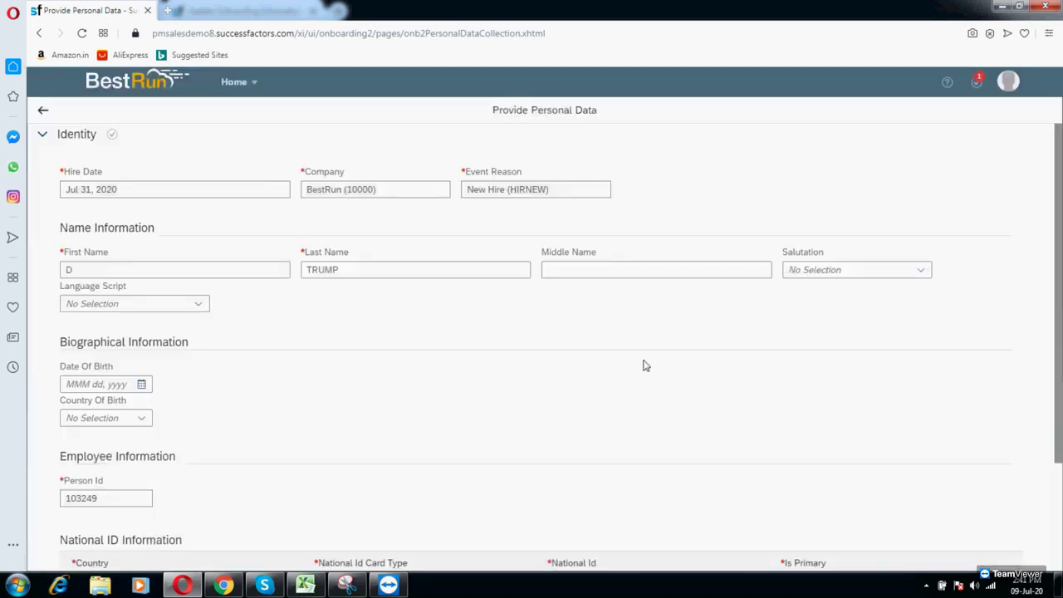
{"action": "left_click", "coordinate": [142, 418]}
{"action": "type", "text": "ind"}
{"action": "left_click", "coordinate": [114, 461]}
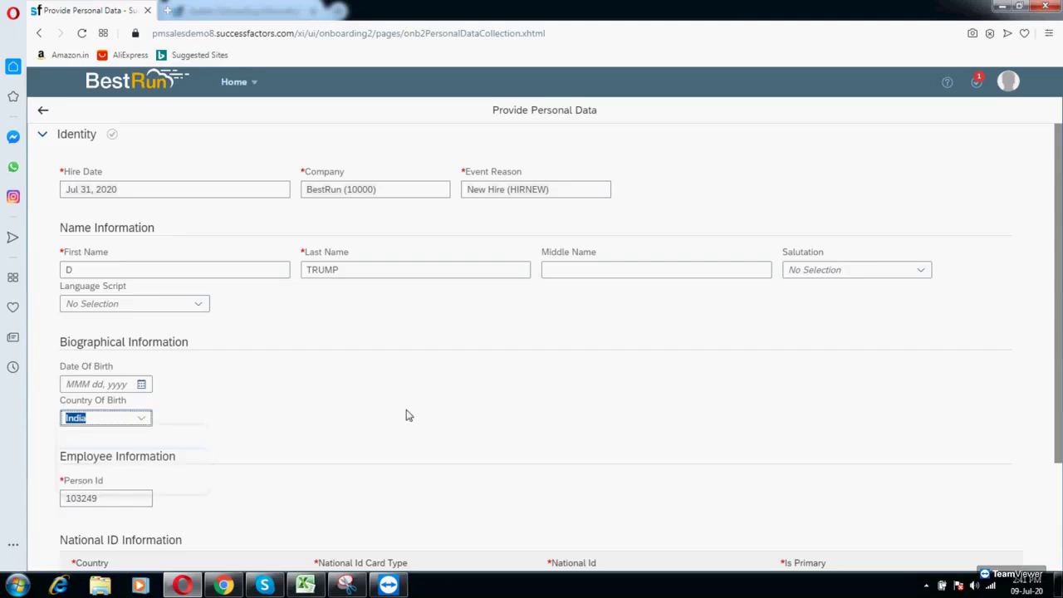
Step: Continue through the identity and job information sections, then submit and confirm the paperwork data
{"action": "scroll", "coordinate": [408, 408], "scroll_direction": "down", "scroll_amount": 3}
{"action": "left_click", "coordinate": [99, 493]}
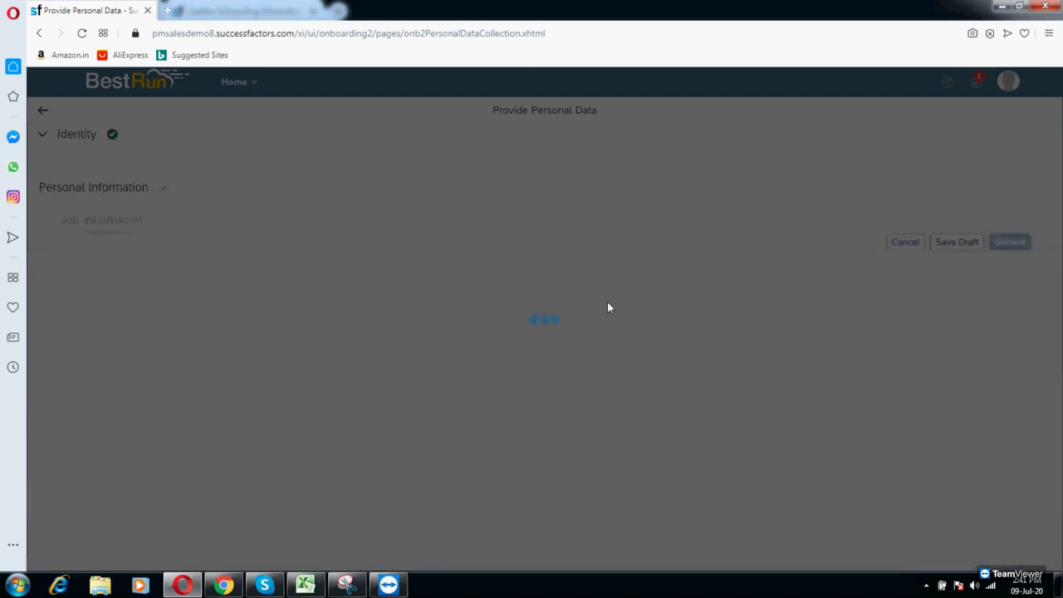
{"action": "scroll", "coordinate": [692, 361], "scroll_direction": "down", "scroll_amount": 10}
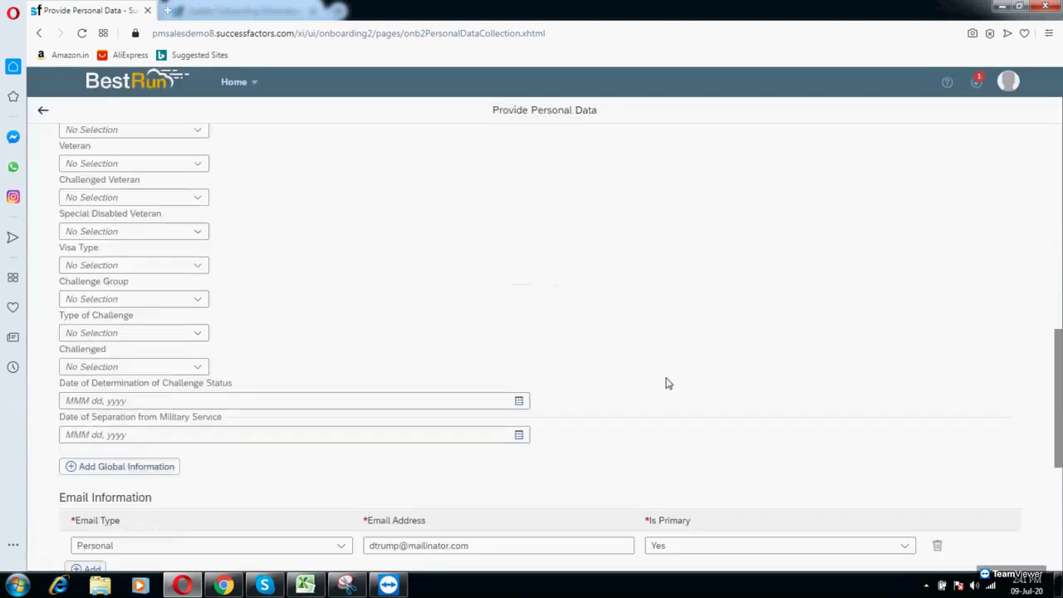
{"action": "left_click", "coordinate": [85, 507]}
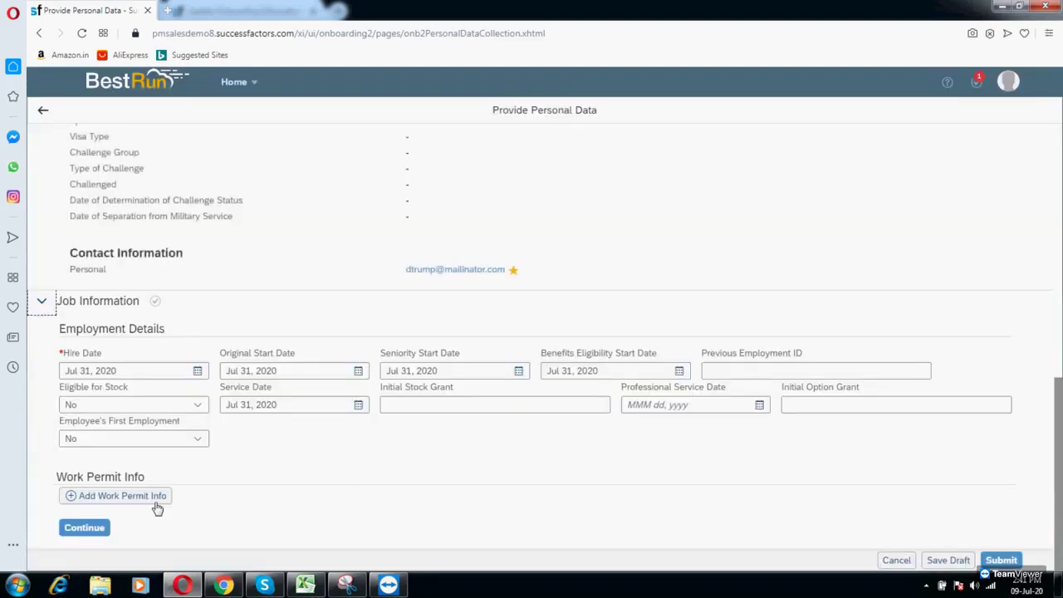
{"action": "left_click", "coordinate": [91, 527]}
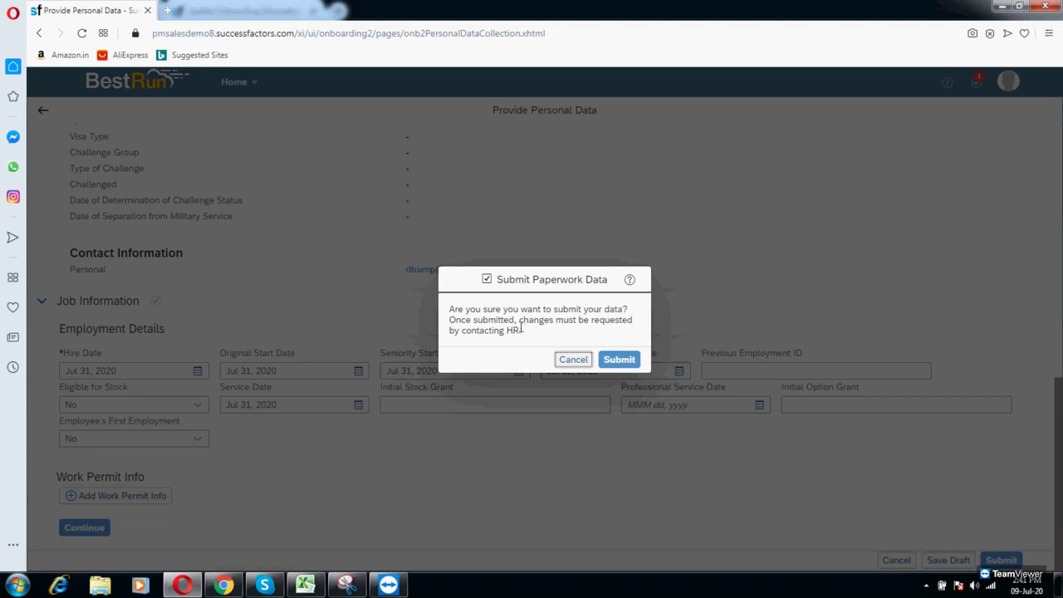
{"action": "left_click", "coordinate": [619, 359]}
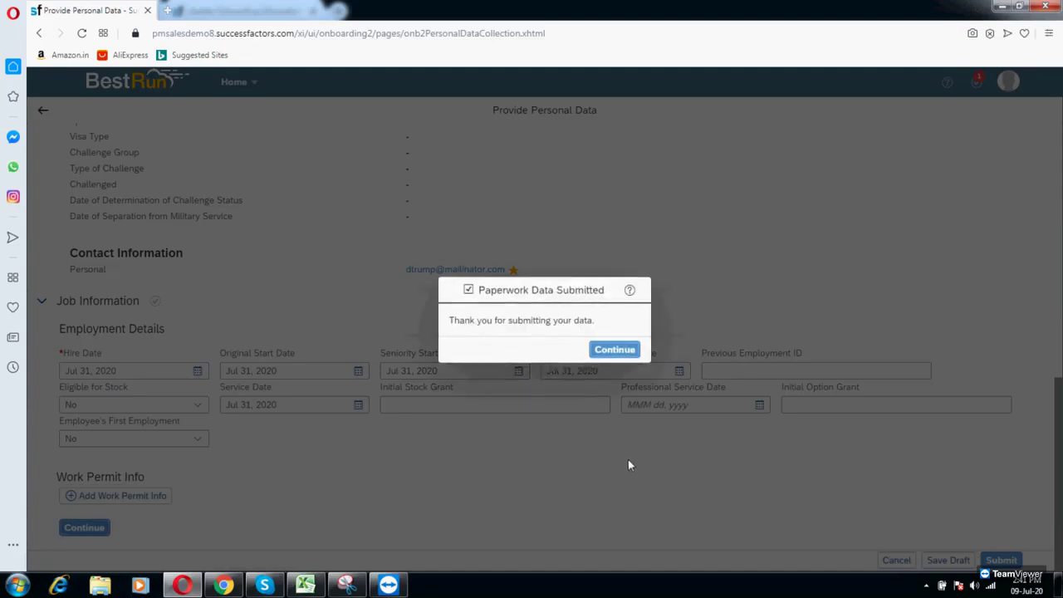
{"action": "left_click", "coordinate": [610, 358]}
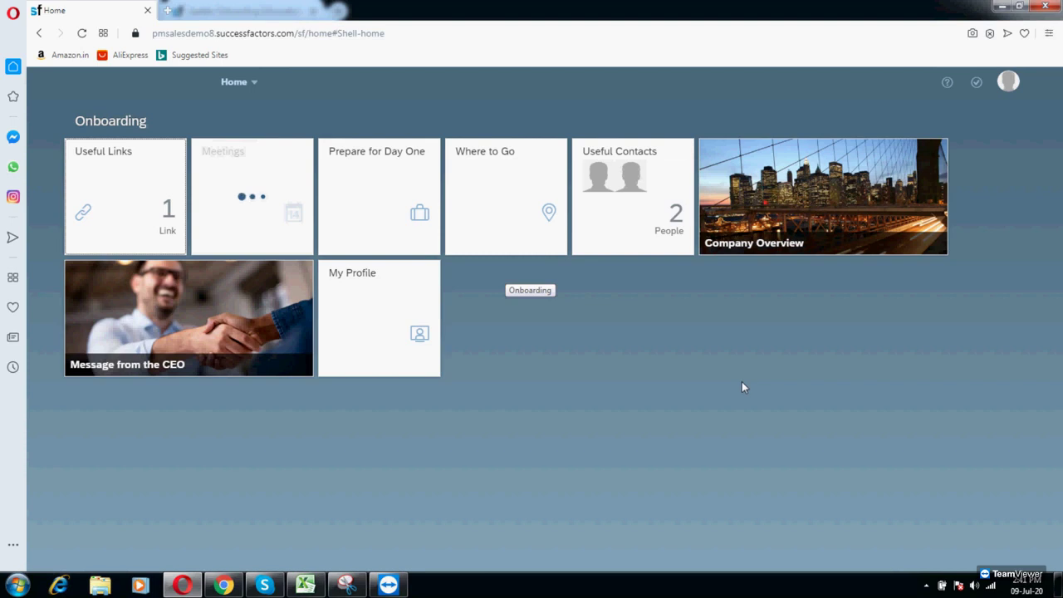
Step: Reload the onboarding home page, then bring the Excel onboarding process diagram to the front
{"action": "left_click", "coordinate": [82, 37]}
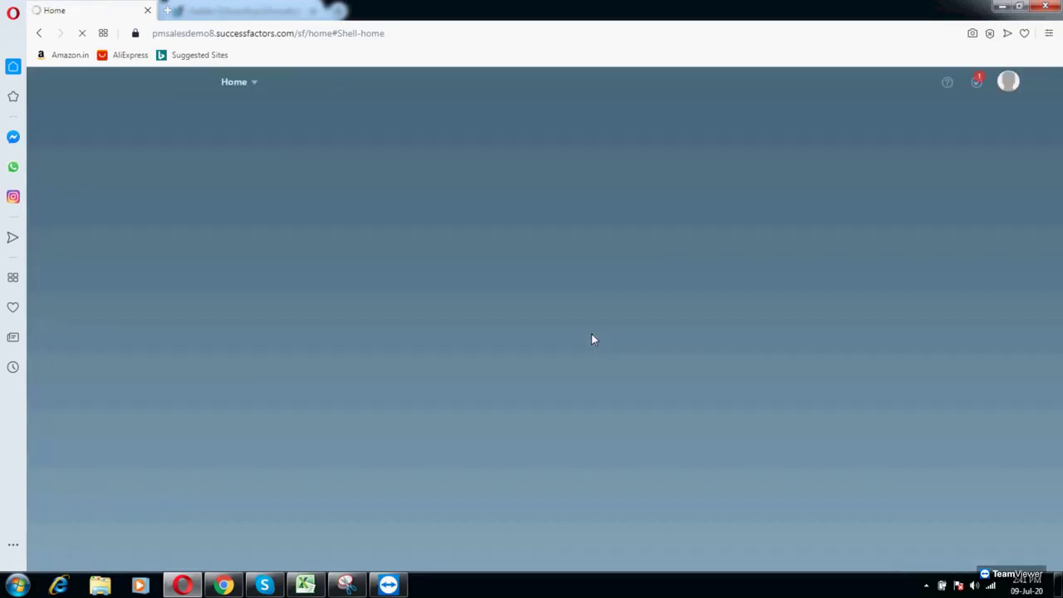
{"action": "left_click", "coordinate": [305, 586]}
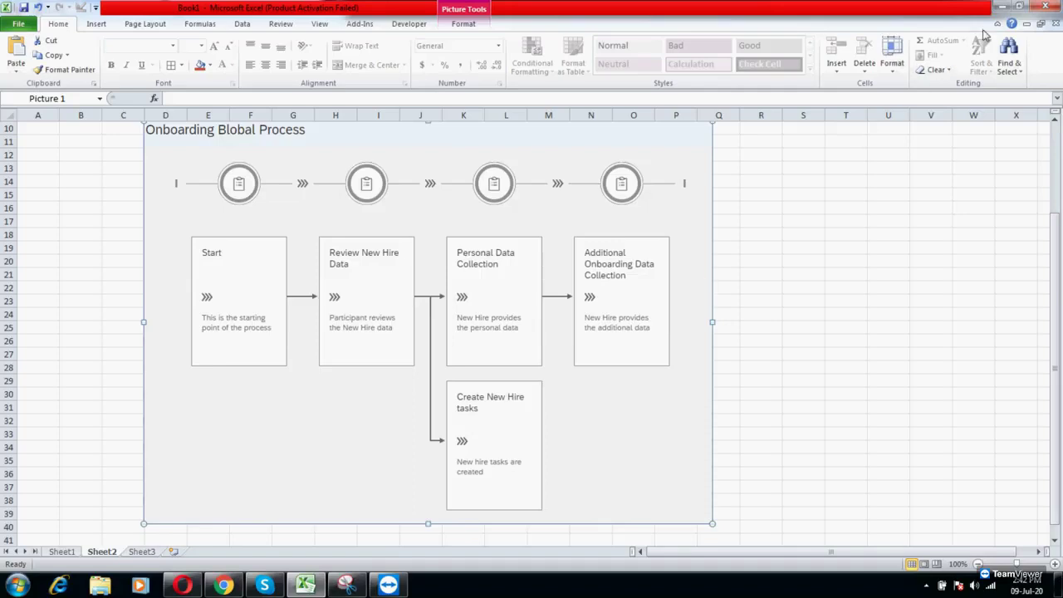
Step: In Complete Additional Onboarding Tasks, request parking: Yes, car plate 007, car model audi
{"action": "left_click", "coordinate": [1001, 7]}
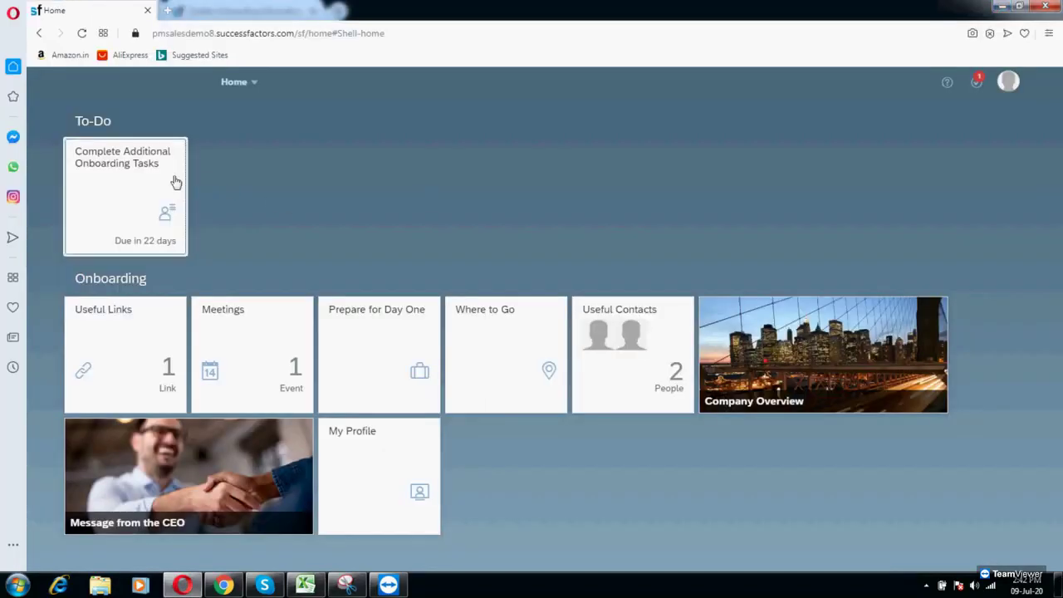
{"action": "left_click", "coordinate": [178, 184]}
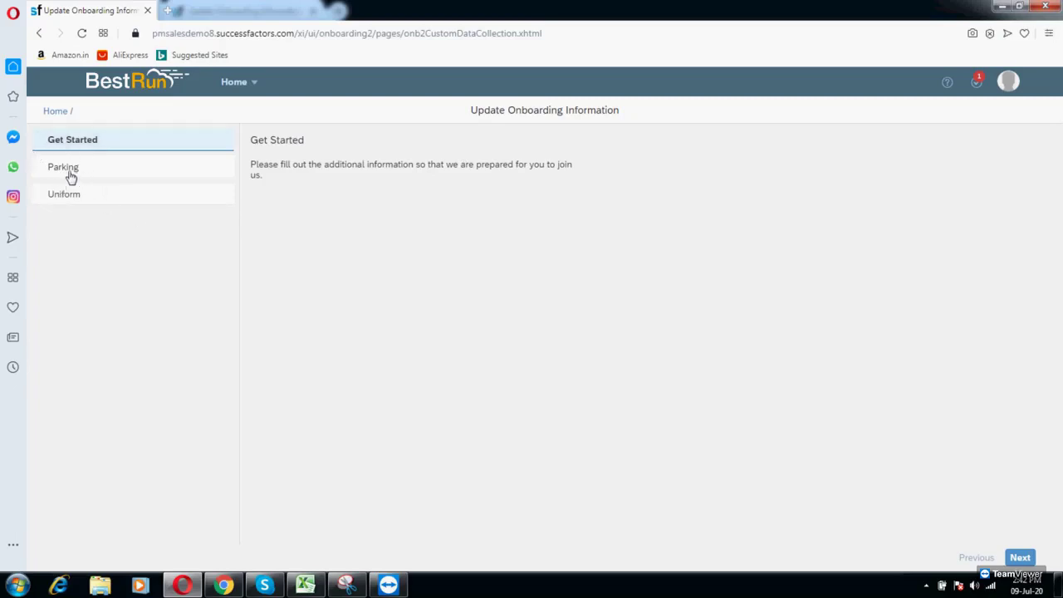
{"action": "left_click", "coordinate": [72, 169]}
{"action": "left_click", "coordinate": [355, 181]}
{"action": "left_click", "coordinate": [328, 219]}
{"action": "left_click", "coordinate": [329, 214]}
{"action": "type", "text": "007"}
{"action": "left_click", "coordinate": [318, 248]}
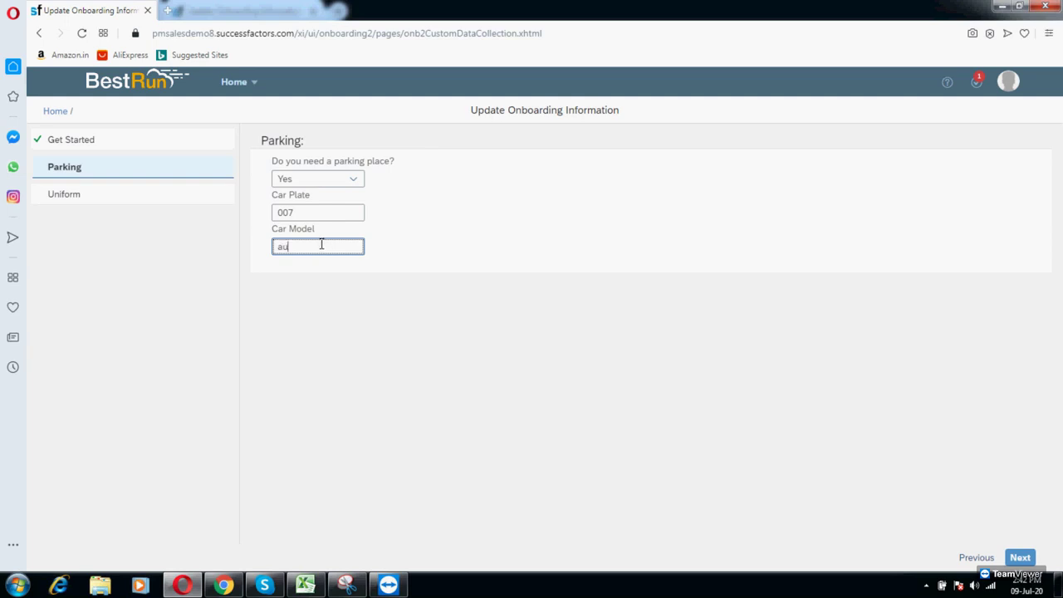
{"action": "type", "text": "audi"}
{"action": "left_click", "coordinate": [1020, 557]}
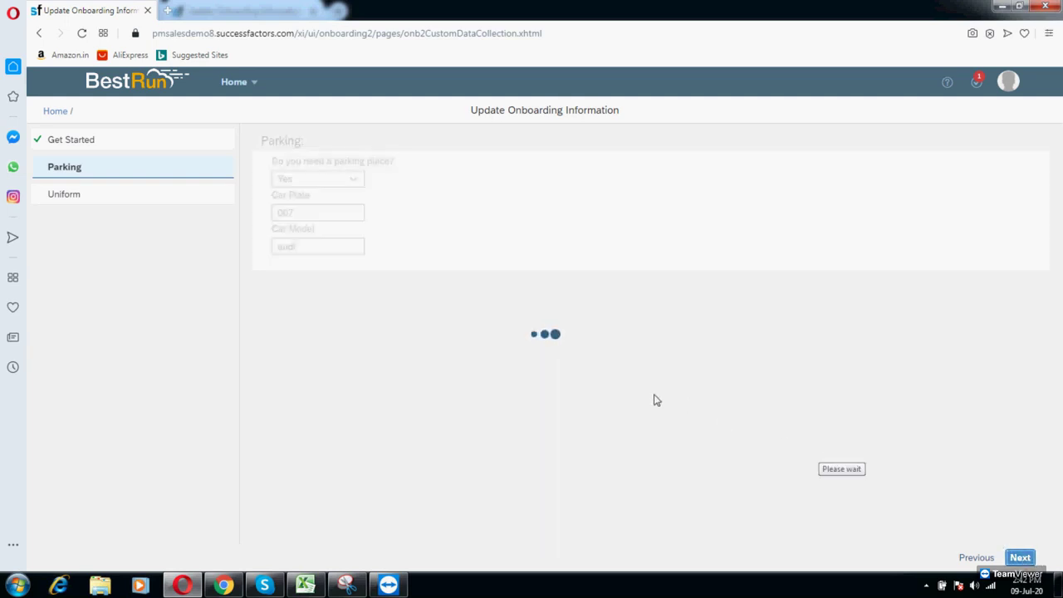
Step: Request a uniform in size L and colour Grey, then submit the additional onboarding data
{"action": "left_click", "coordinate": [355, 180]}
{"action": "left_click", "coordinate": [290, 221]}
{"action": "left_click", "coordinate": [297, 213]}
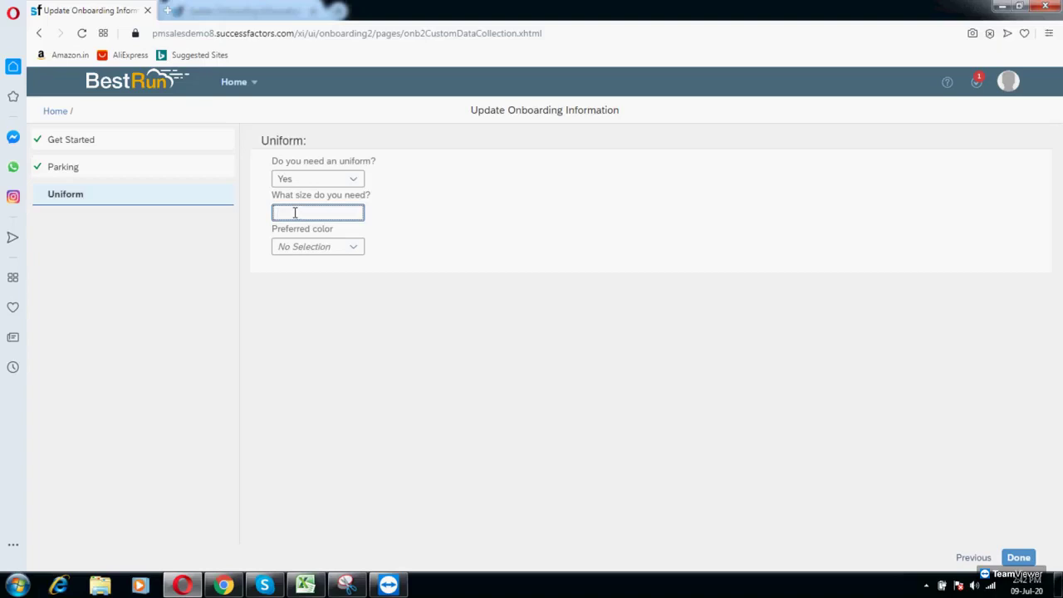
{"action": "type", "text": "L"}
{"action": "left_click", "coordinate": [352, 247]}
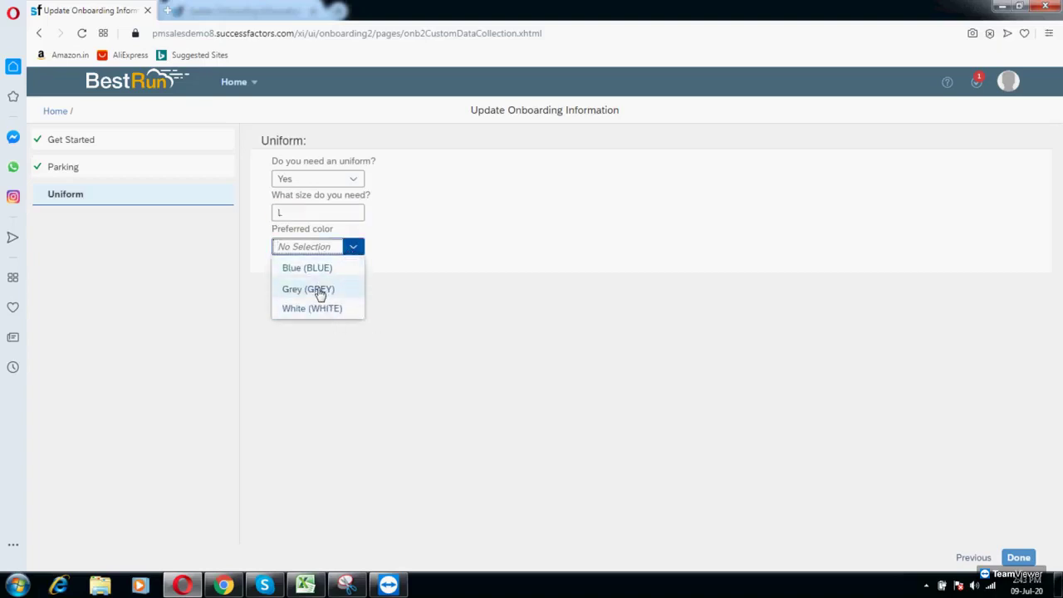
{"action": "left_click", "coordinate": [321, 290]}
{"action": "left_click", "coordinate": [1018, 557]}
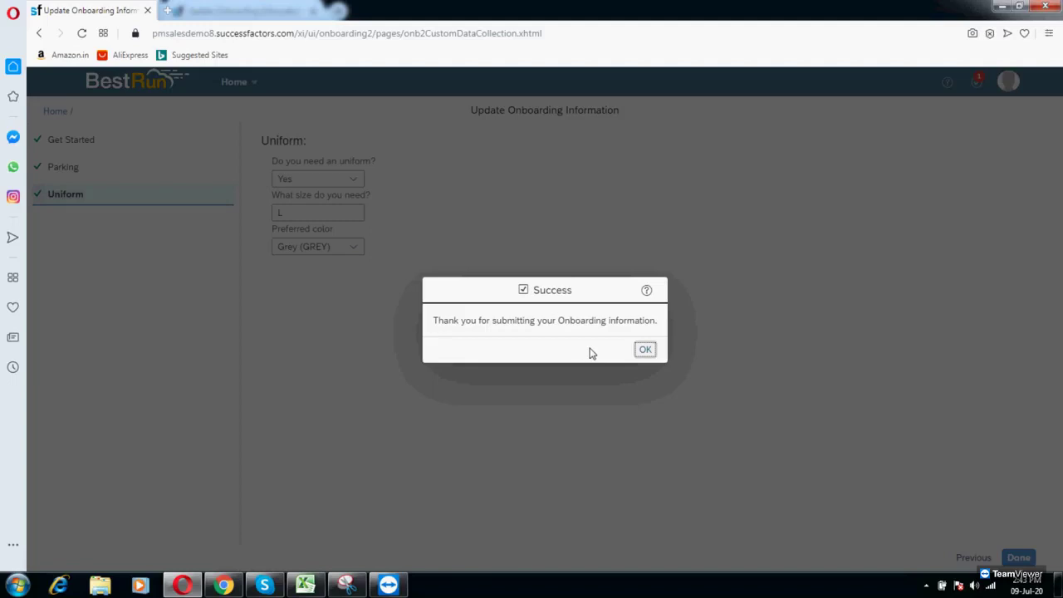
{"action": "left_click", "coordinate": [643, 355]}
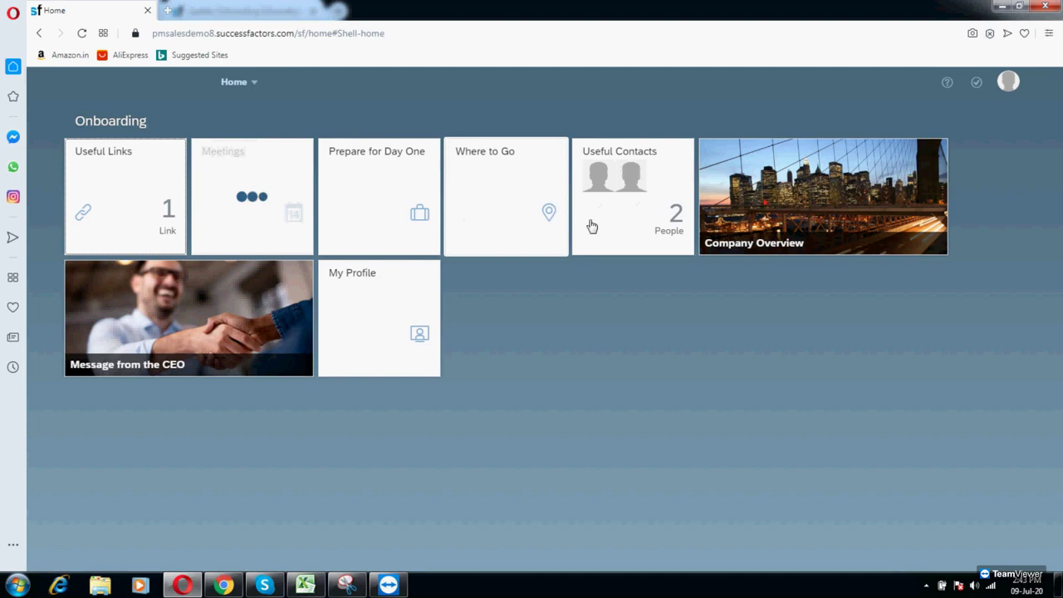
{"action": "left_click", "coordinate": [110, 203]}
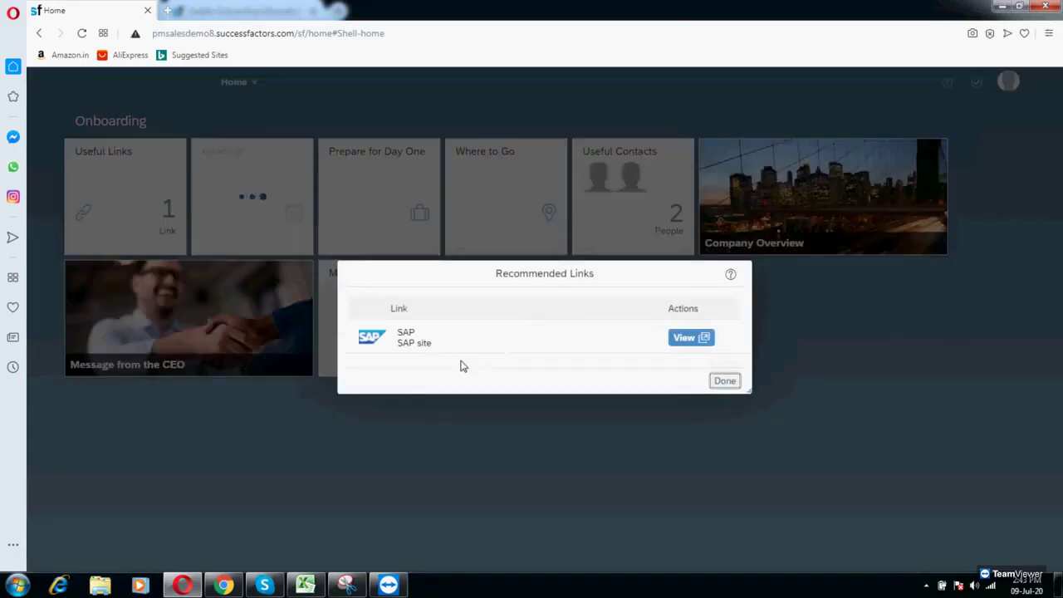
{"action": "left_click", "coordinate": [728, 376]}
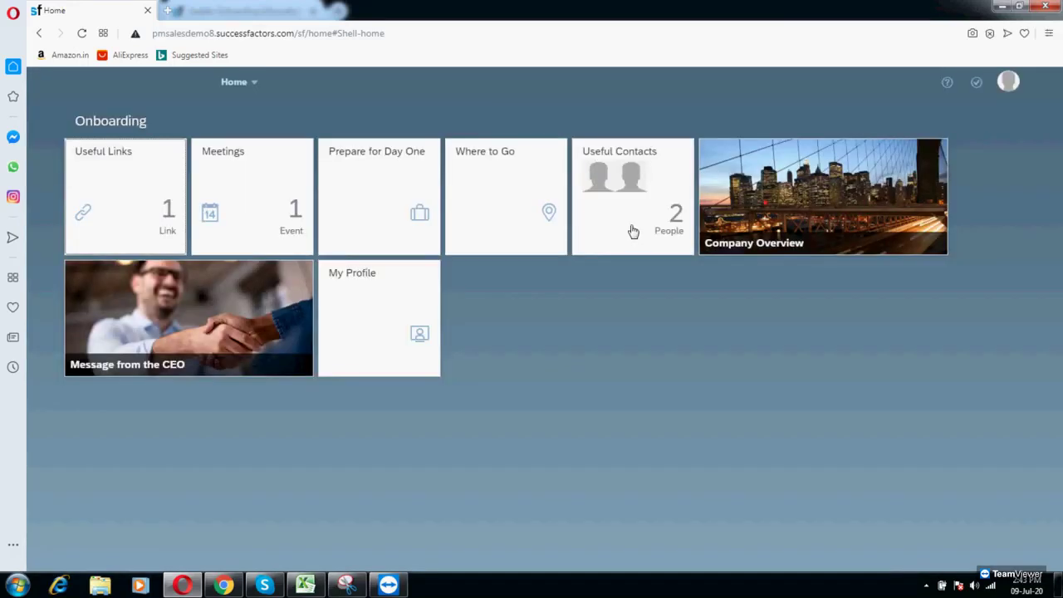
{"action": "left_click", "coordinate": [641, 227]}
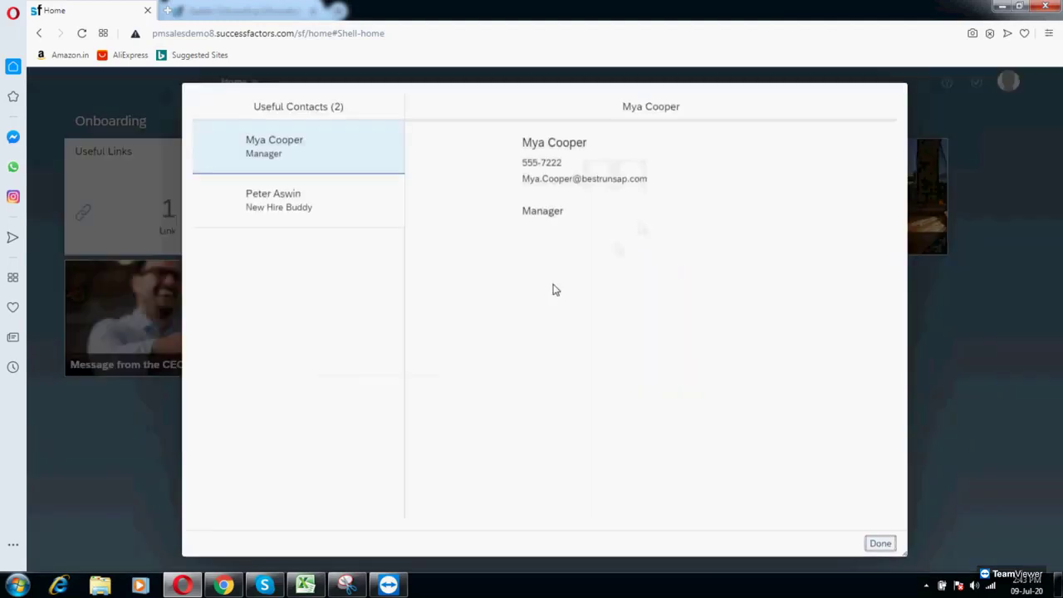
{"action": "left_click", "coordinate": [287, 215]}
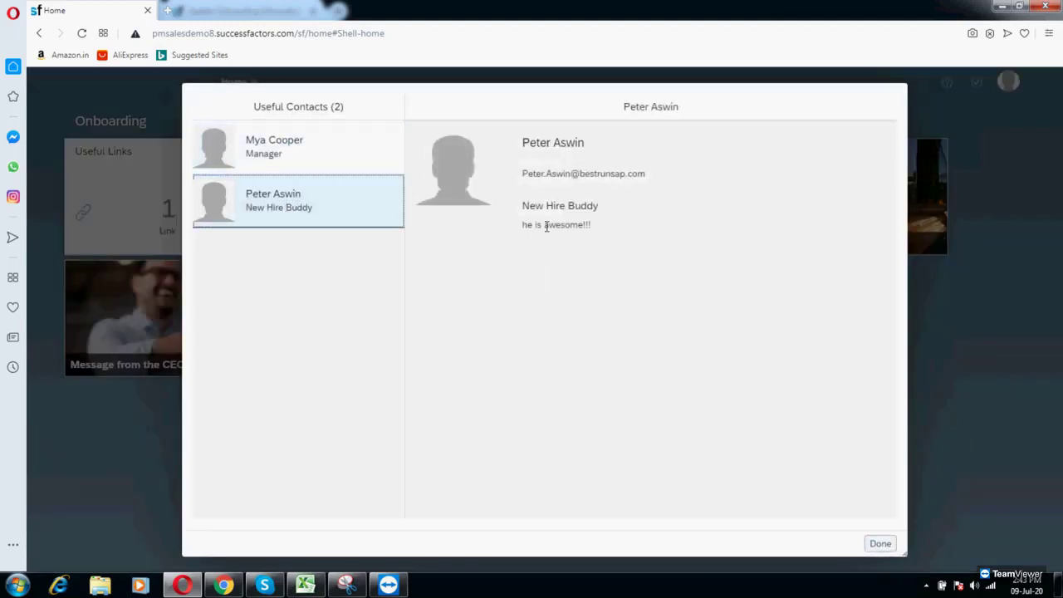
{"action": "triple_click", "coordinate": [546, 226]}
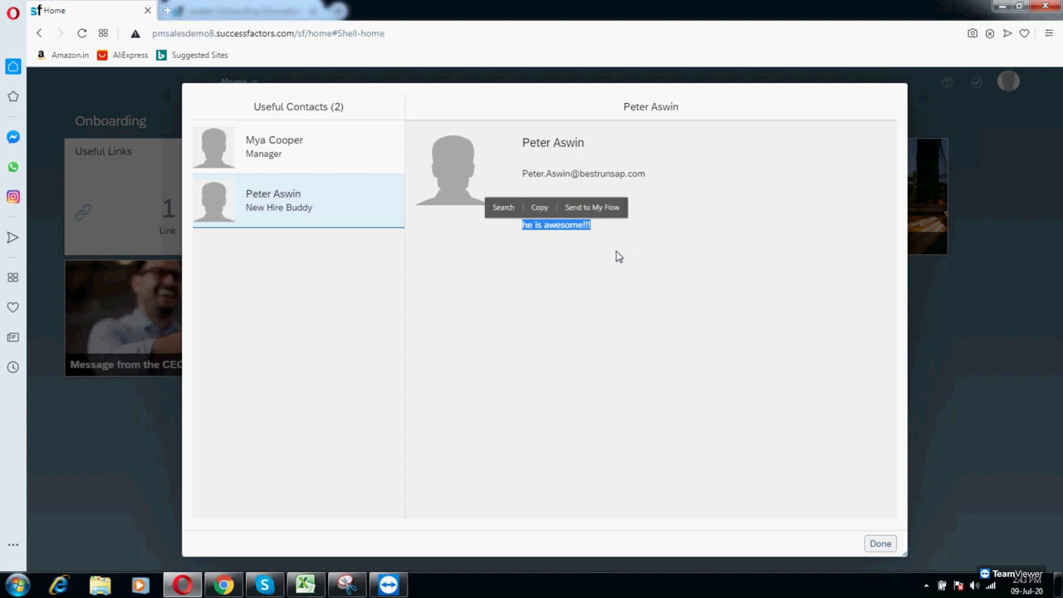
{"action": "left_click", "coordinate": [570, 275]}
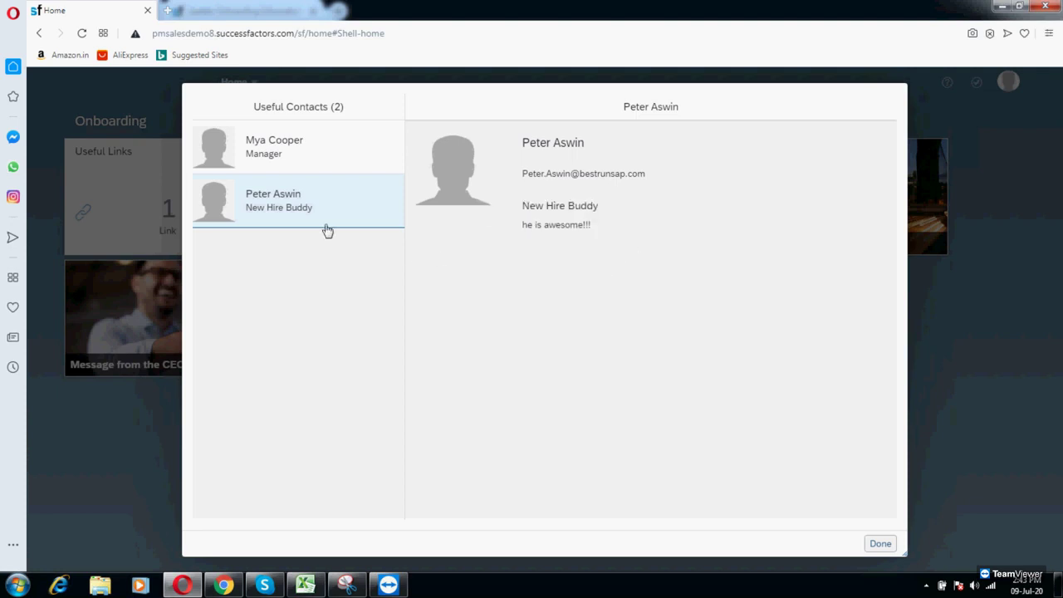
{"action": "left_click", "coordinate": [880, 545]}
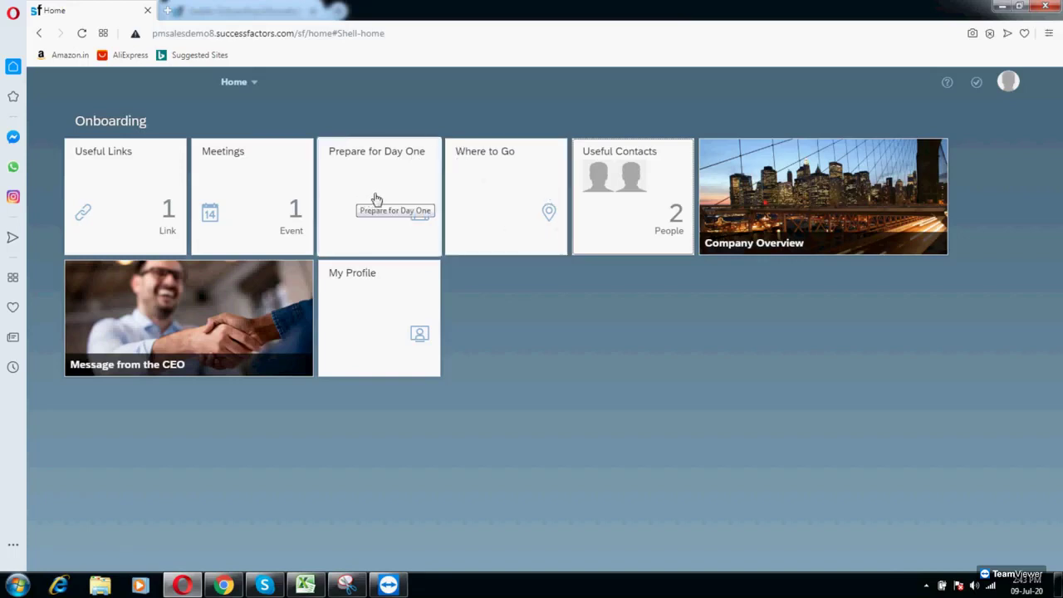
{"action": "left_click", "coordinate": [257, 218]}
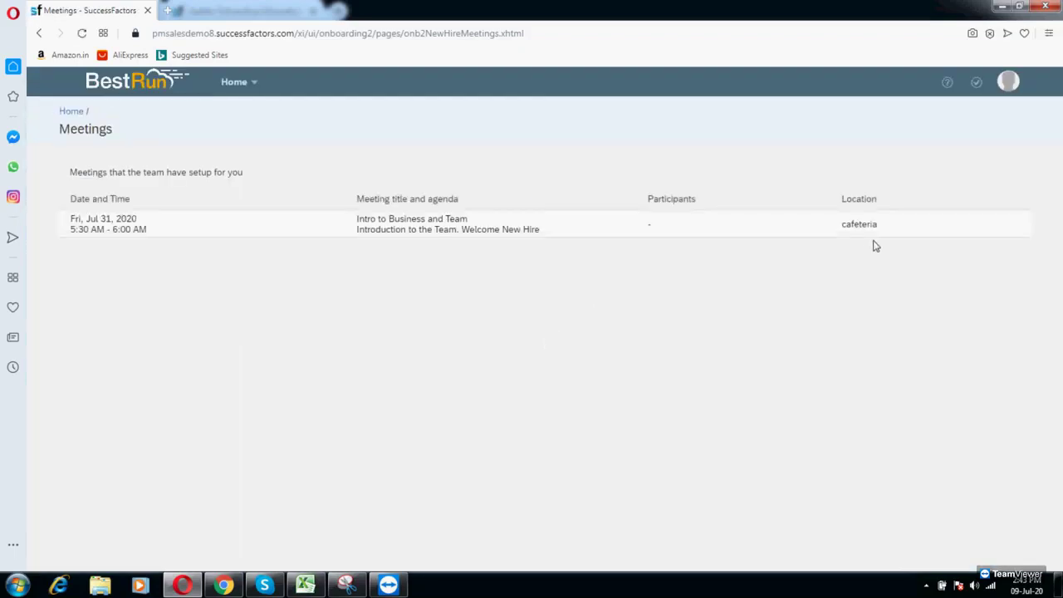
{"action": "left_click_drag", "start_coordinate": [101, 222], "coordinate": [318, 290]}
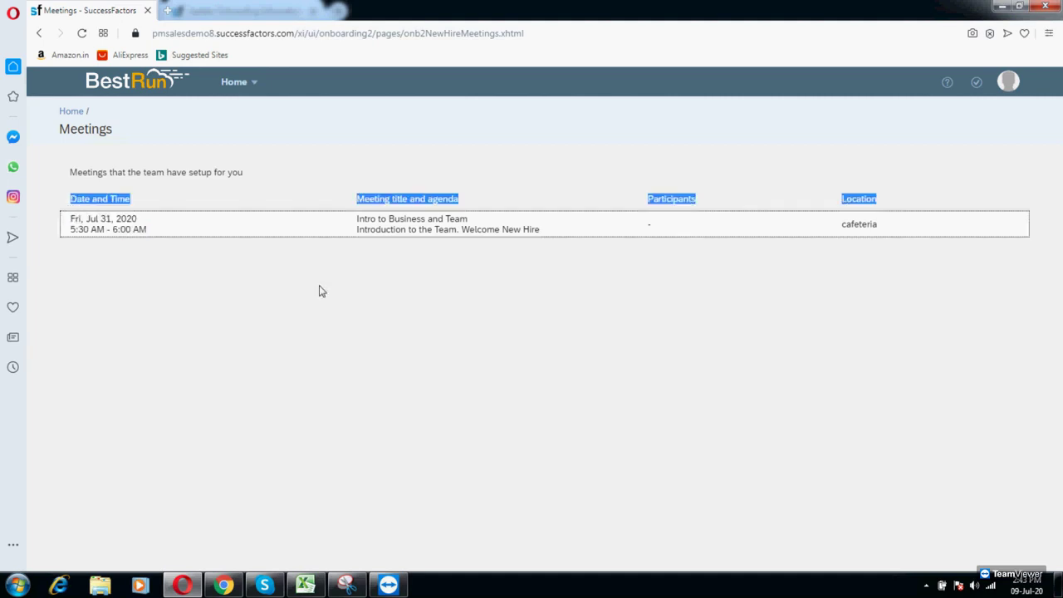
{"action": "left_click", "coordinate": [77, 125]}
{"action": "left_click", "coordinate": [72, 112]}
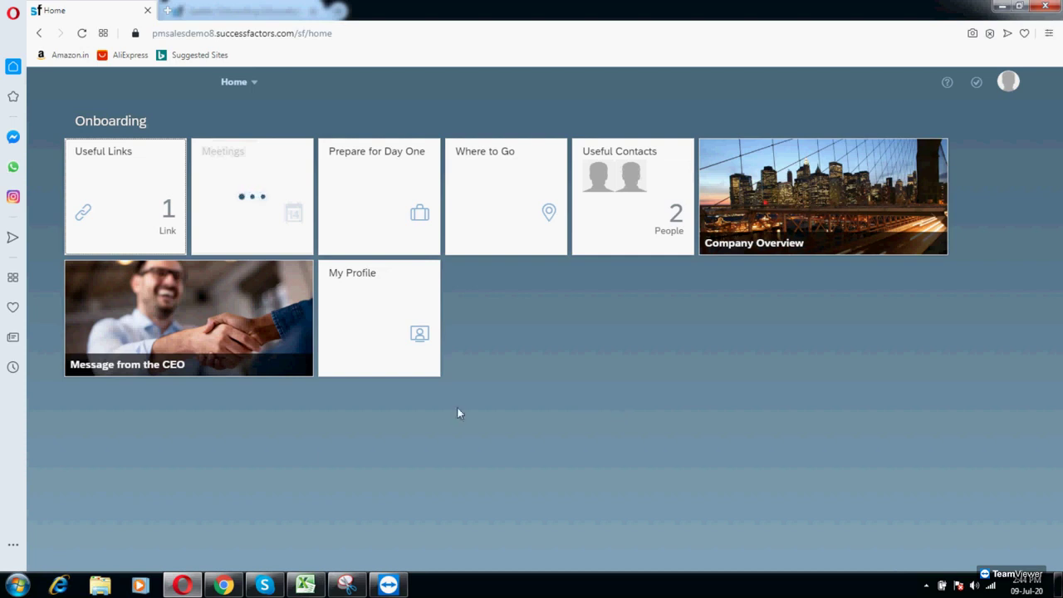
Step: In Chrome, use Proxy Now from the account menu to act as the target user, found by name
{"action": "left_click", "coordinate": [224, 586]}
{"action": "scroll", "coordinate": [836, 259], "scroll_direction": "up", "scroll_amount": 2}
{"action": "scroll", "coordinate": [837, 258], "scroll_direction": "up", "scroll_amount": 3}
{"action": "left_click", "coordinate": [1009, 61]}
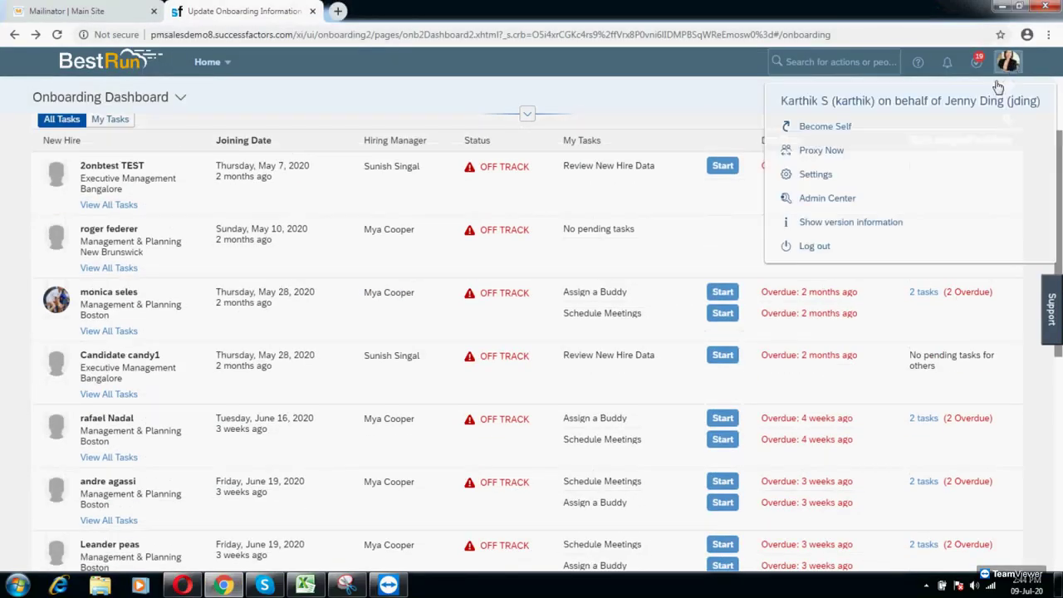
{"action": "left_click", "coordinate": [835, 153]}
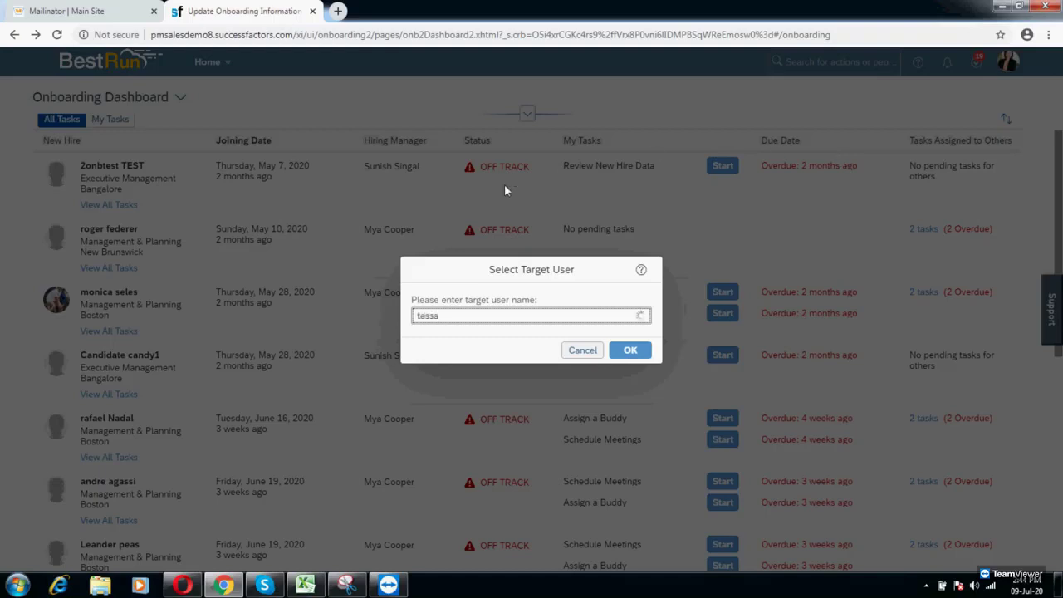
{"action": "type", "text": "tessa"}
{"action": "left_click", "coordinate": [465, 335]}
{"action": "left_click", "coordinate": [631, 351]}
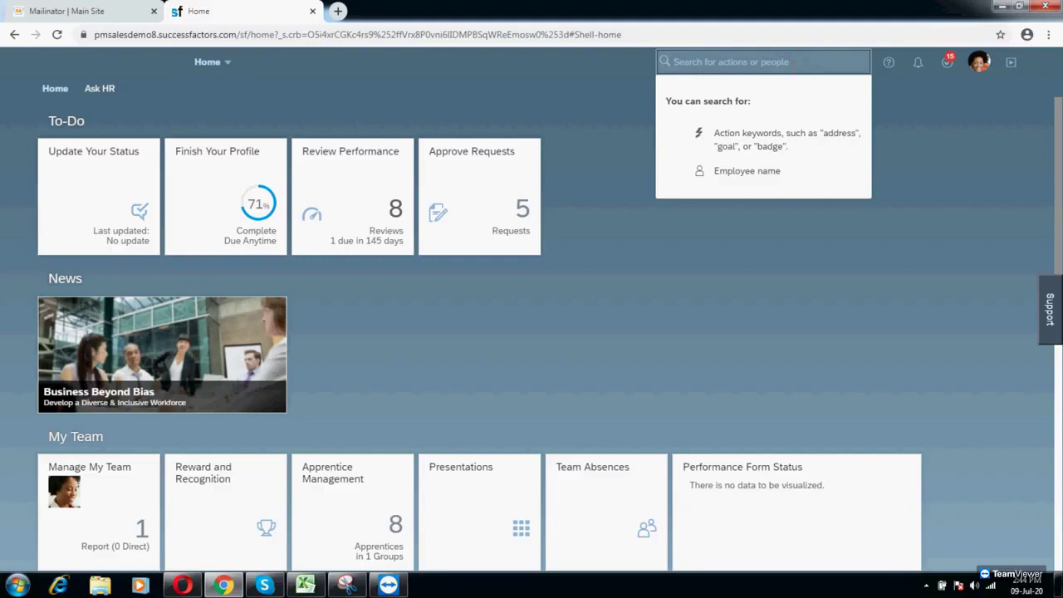
Step: Search 'manage' in the top search box and open Manage Pending Hires
{"action": "type", "text": "mnage"}
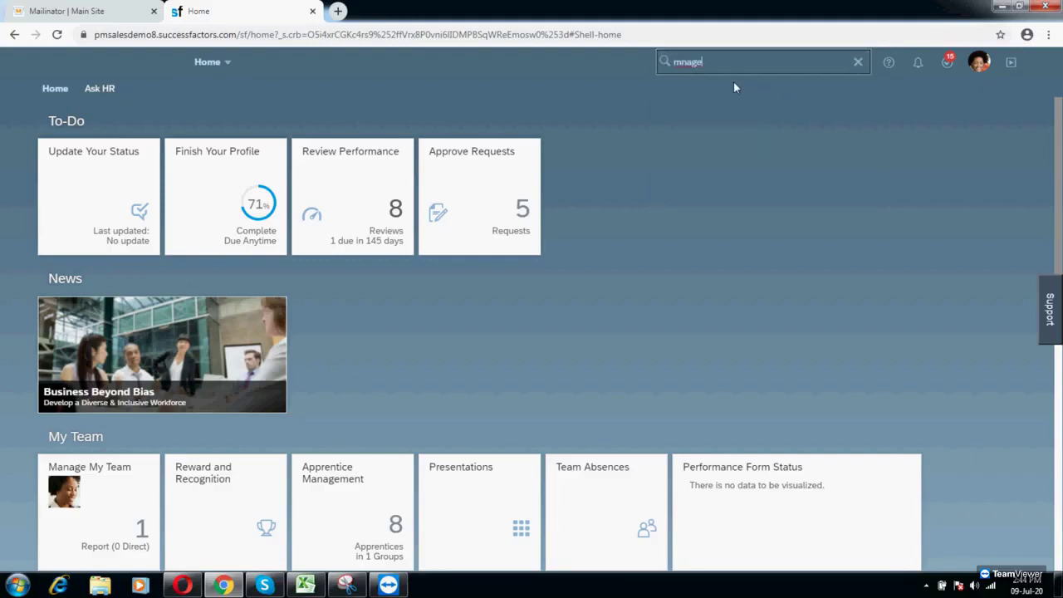
{"action": "key", "text": "BackSpace"}
{"action": "key", "text": "BackSpace"}
{"action": "key", "text": "BackSpace"}
{"action": "key", "text": "BackSpace"}
{"action": "type", "text": "anage"}
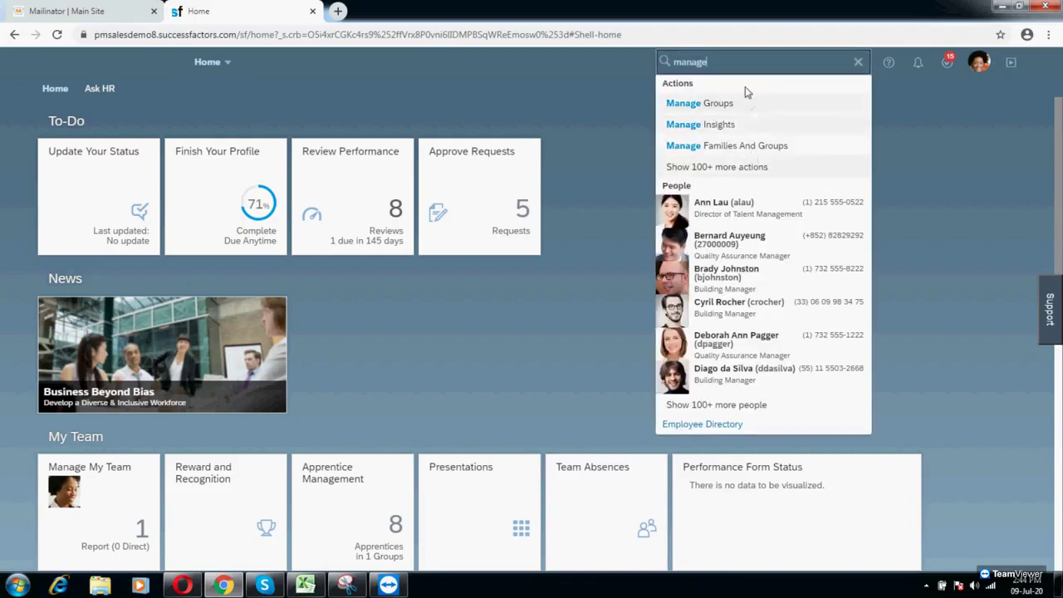
{"action": "key", "text": "Return"}
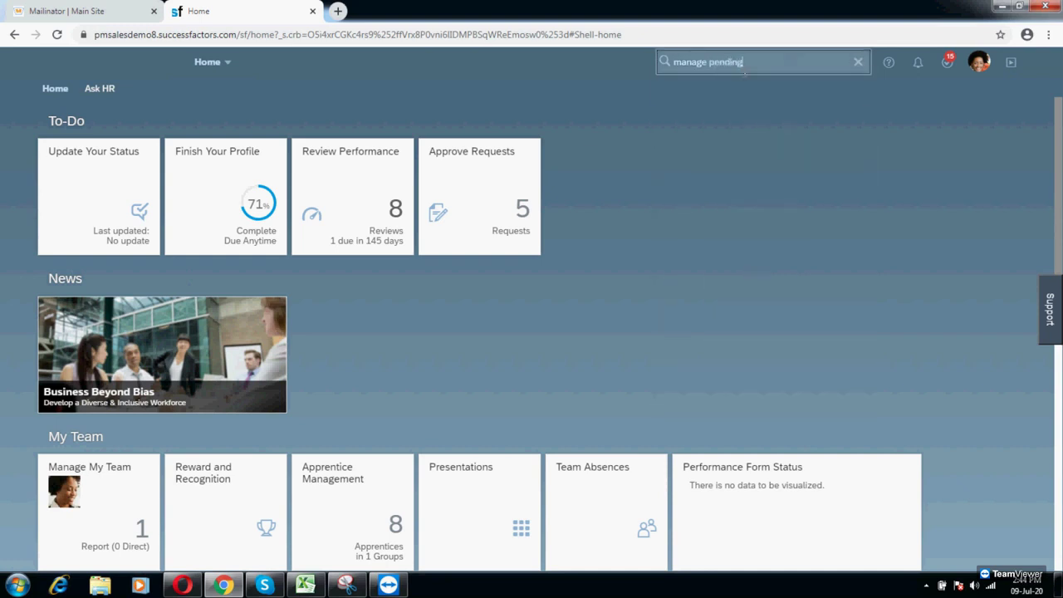
{"action": "left_click", "coordinate": [743, 84]}
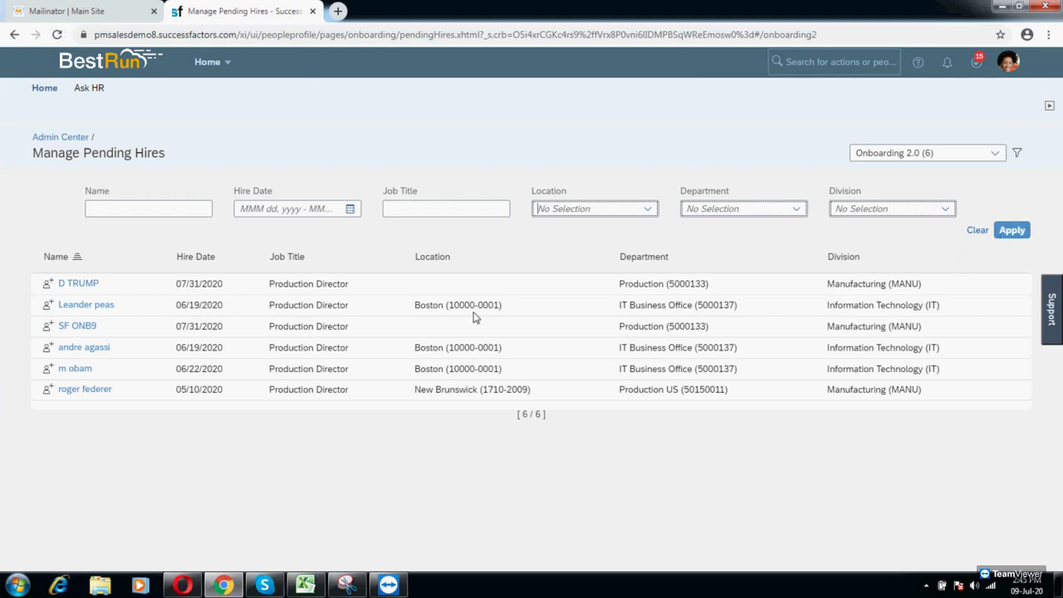
Step: Open the new hire's entry in Manage Pending Hires to start converting them into an employee
{"action": "left_click", "coordinate": [80, 286]}
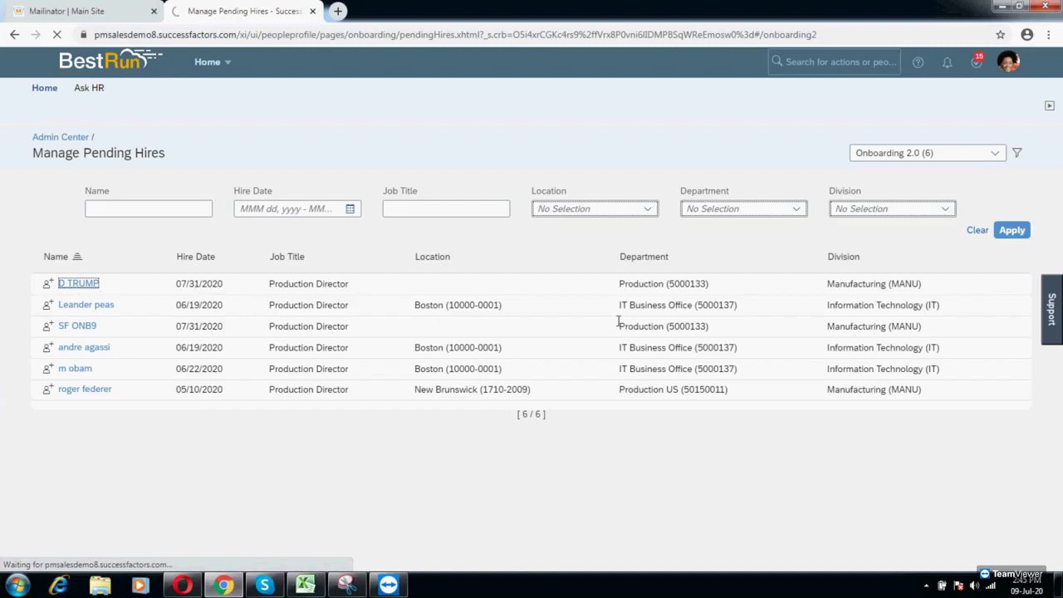